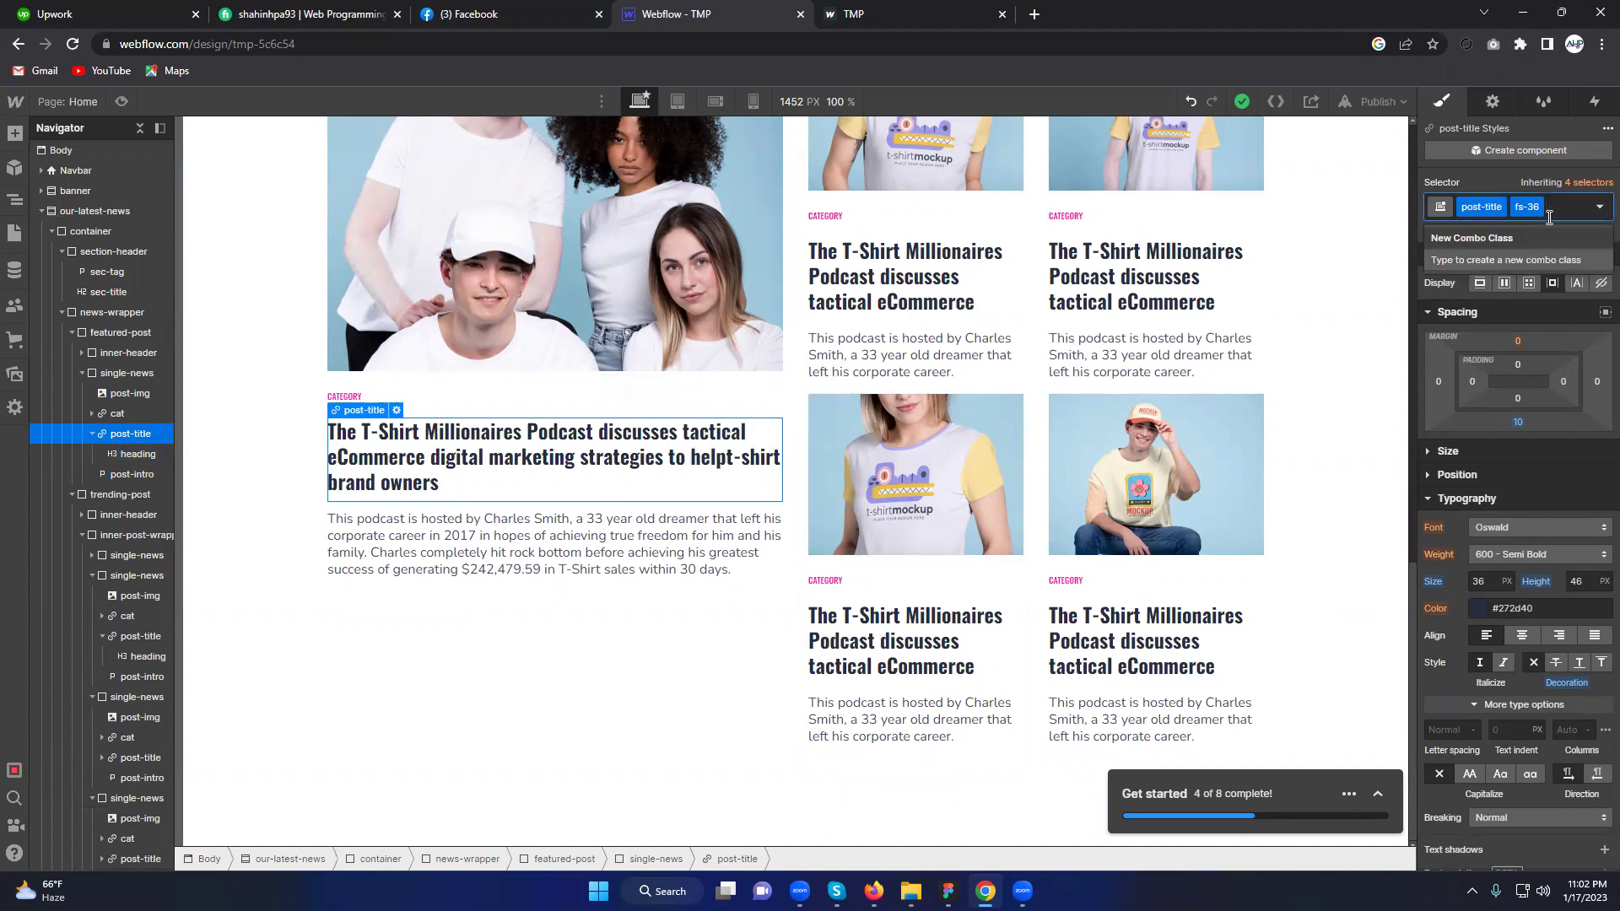
Step: Remove the fs-36 combo class from the featured post's title link and set its text decoration to none
key("BackSpace")
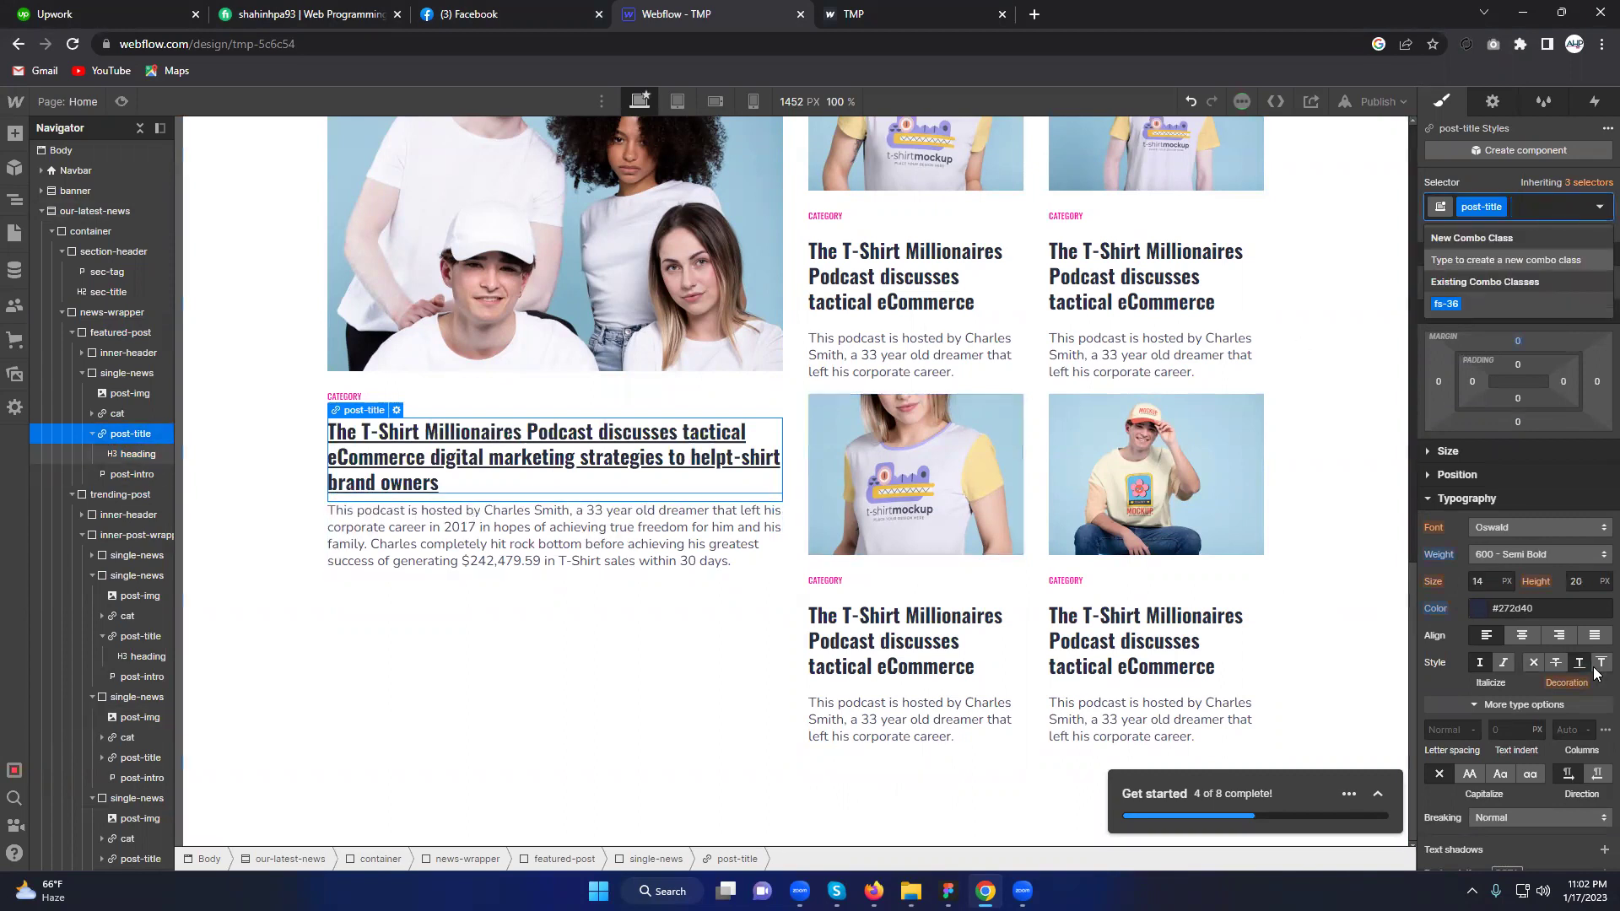
left_click(1533, 665)
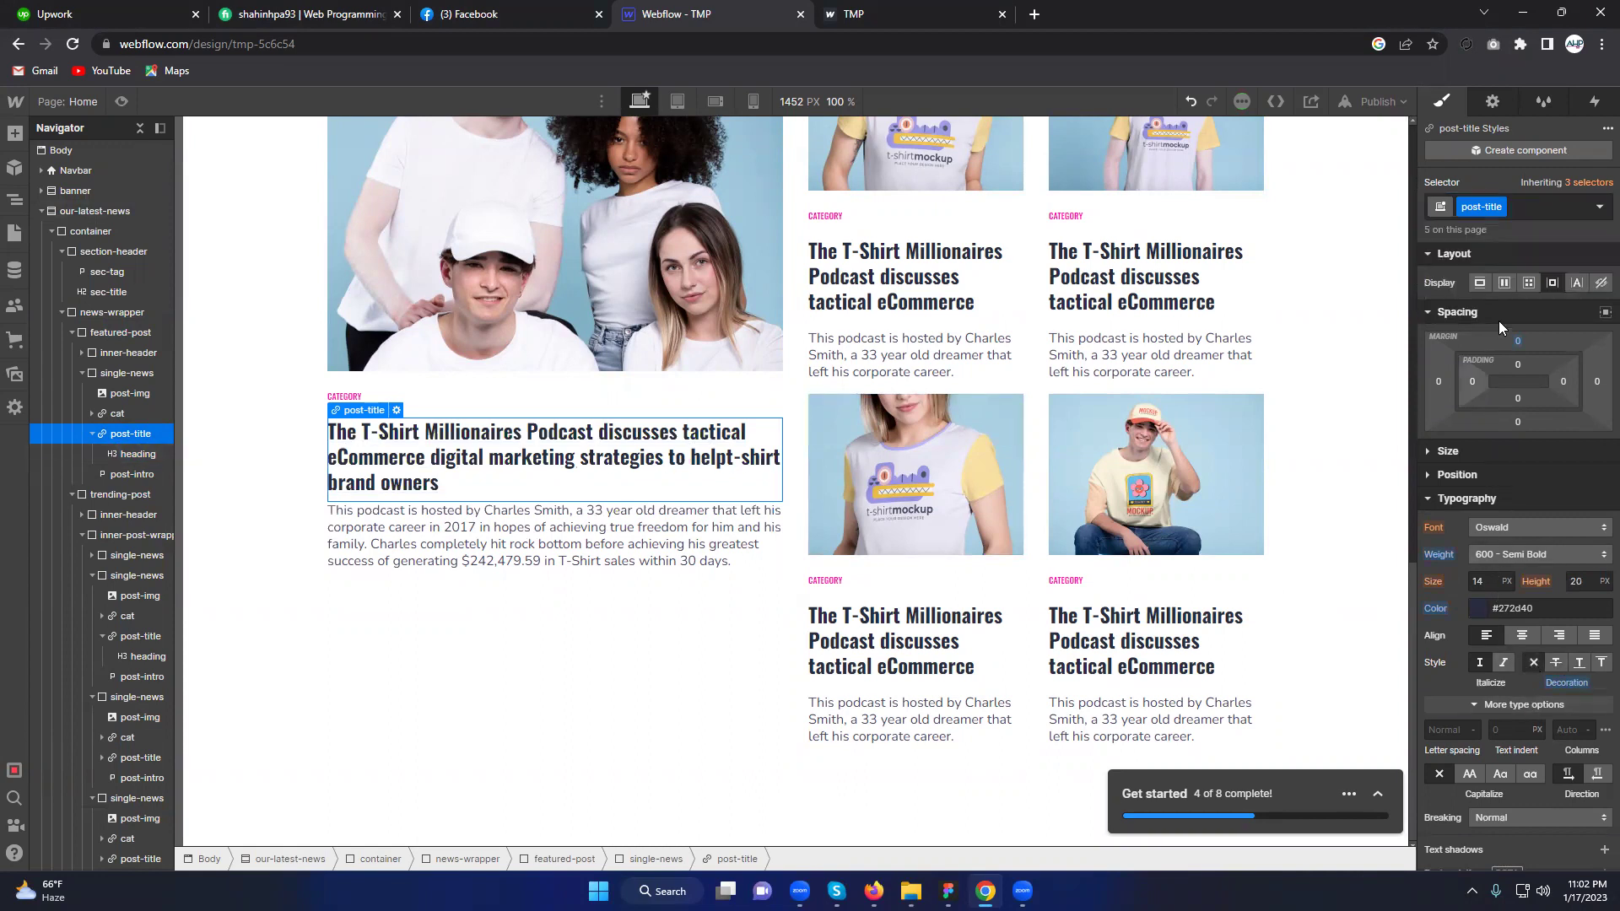
Step: Create an fs-36 combo class on the H3 heading inside the featured post's title link
left_click(124, 456)
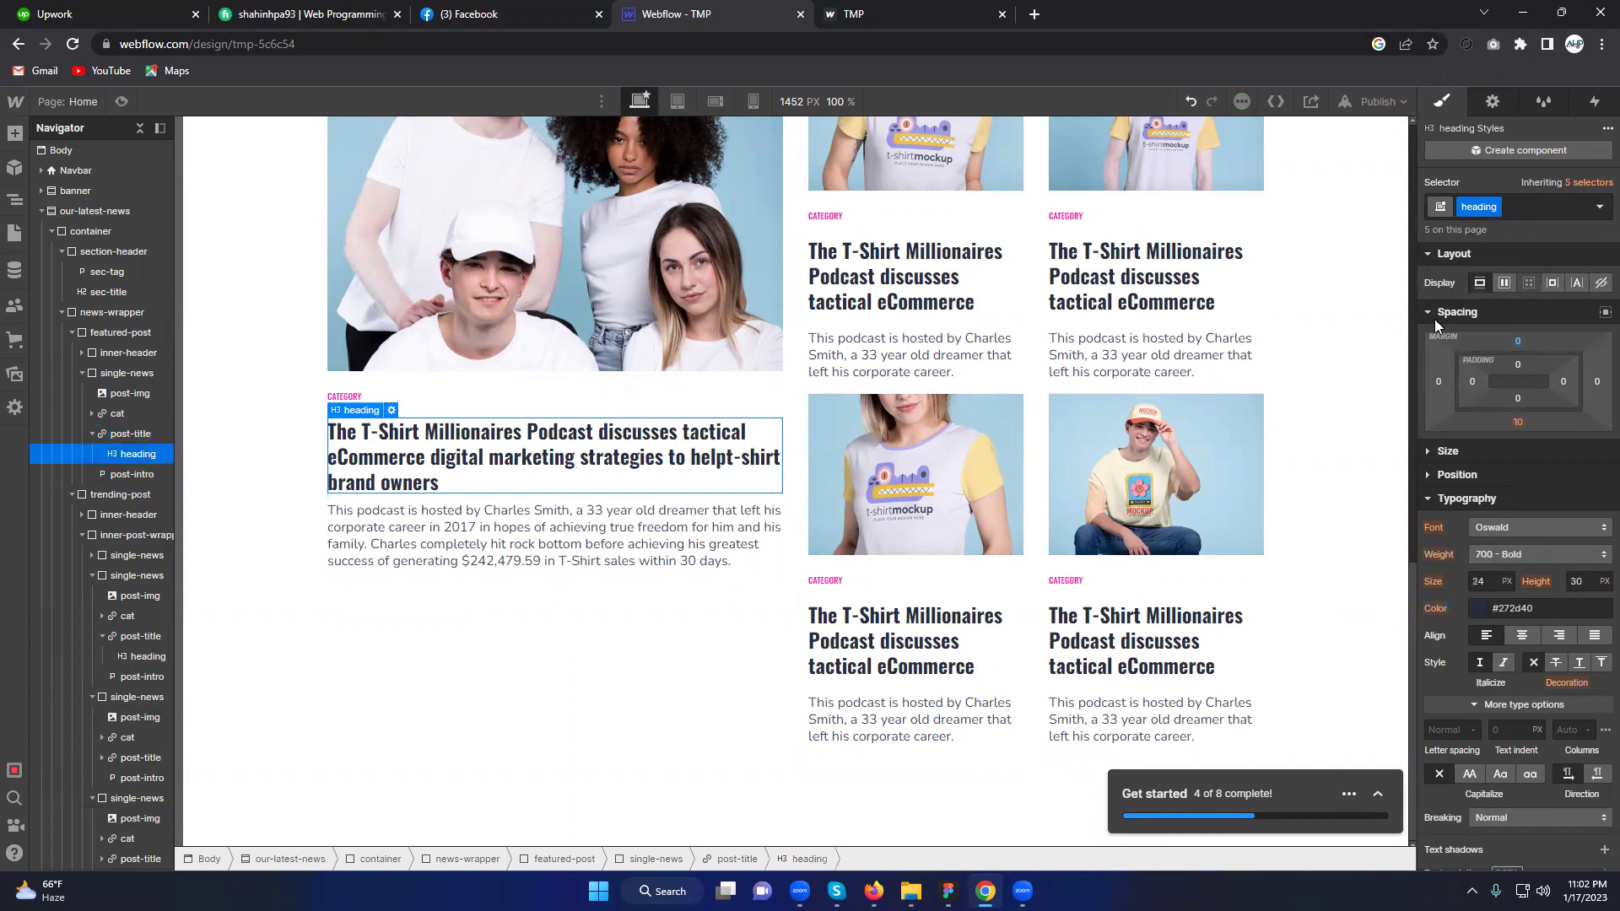
left_click(1539, 206)
type("f")
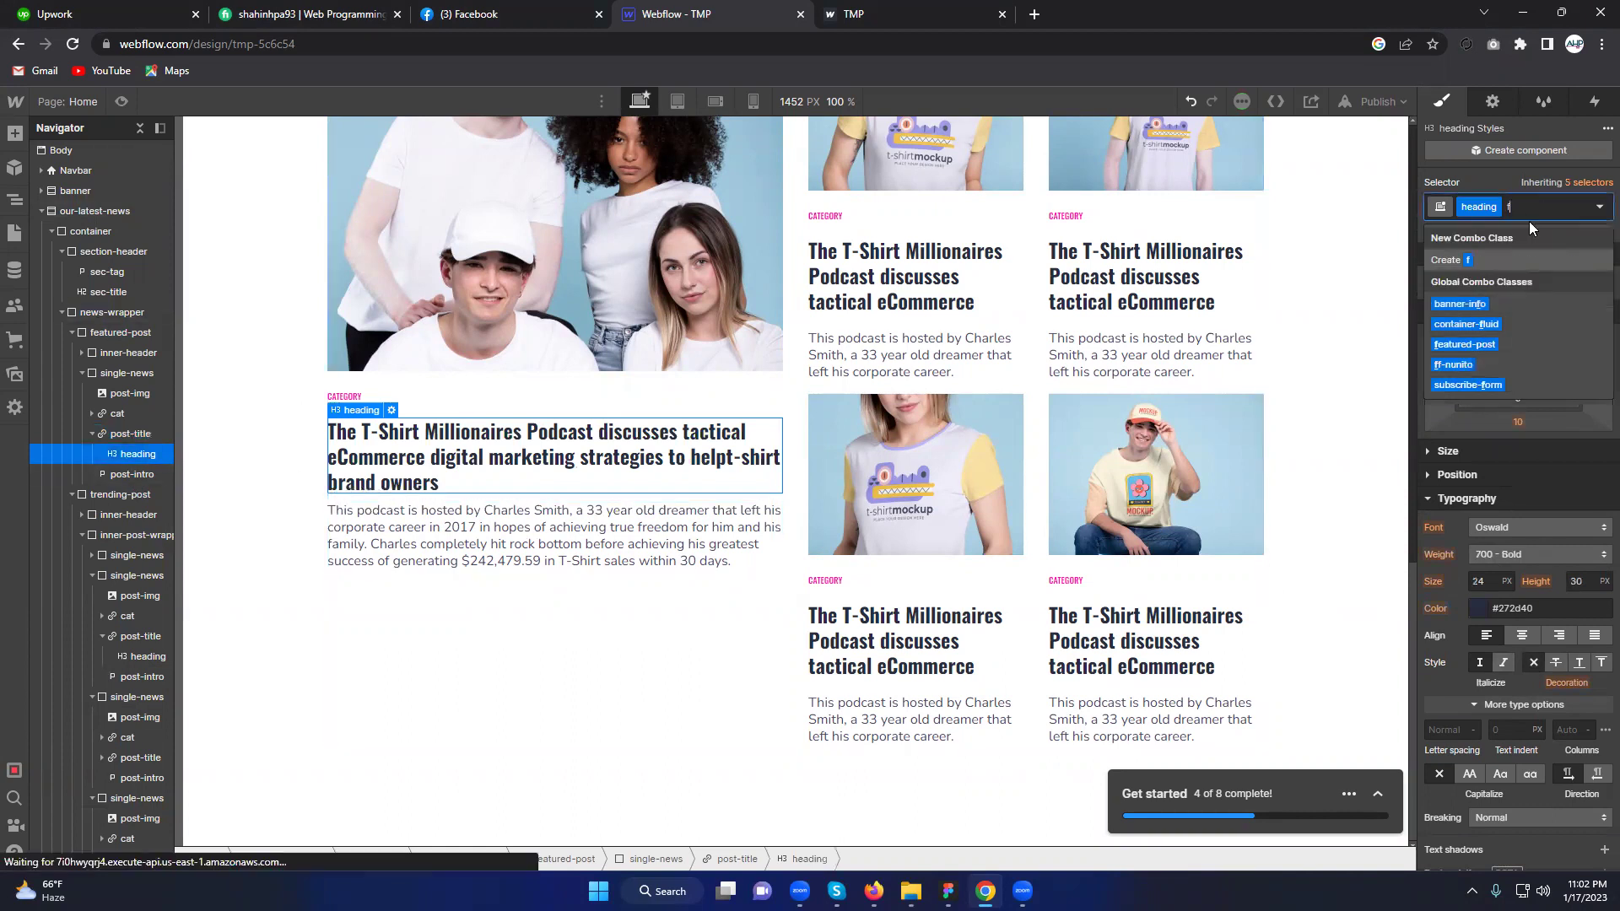
type("s-36")
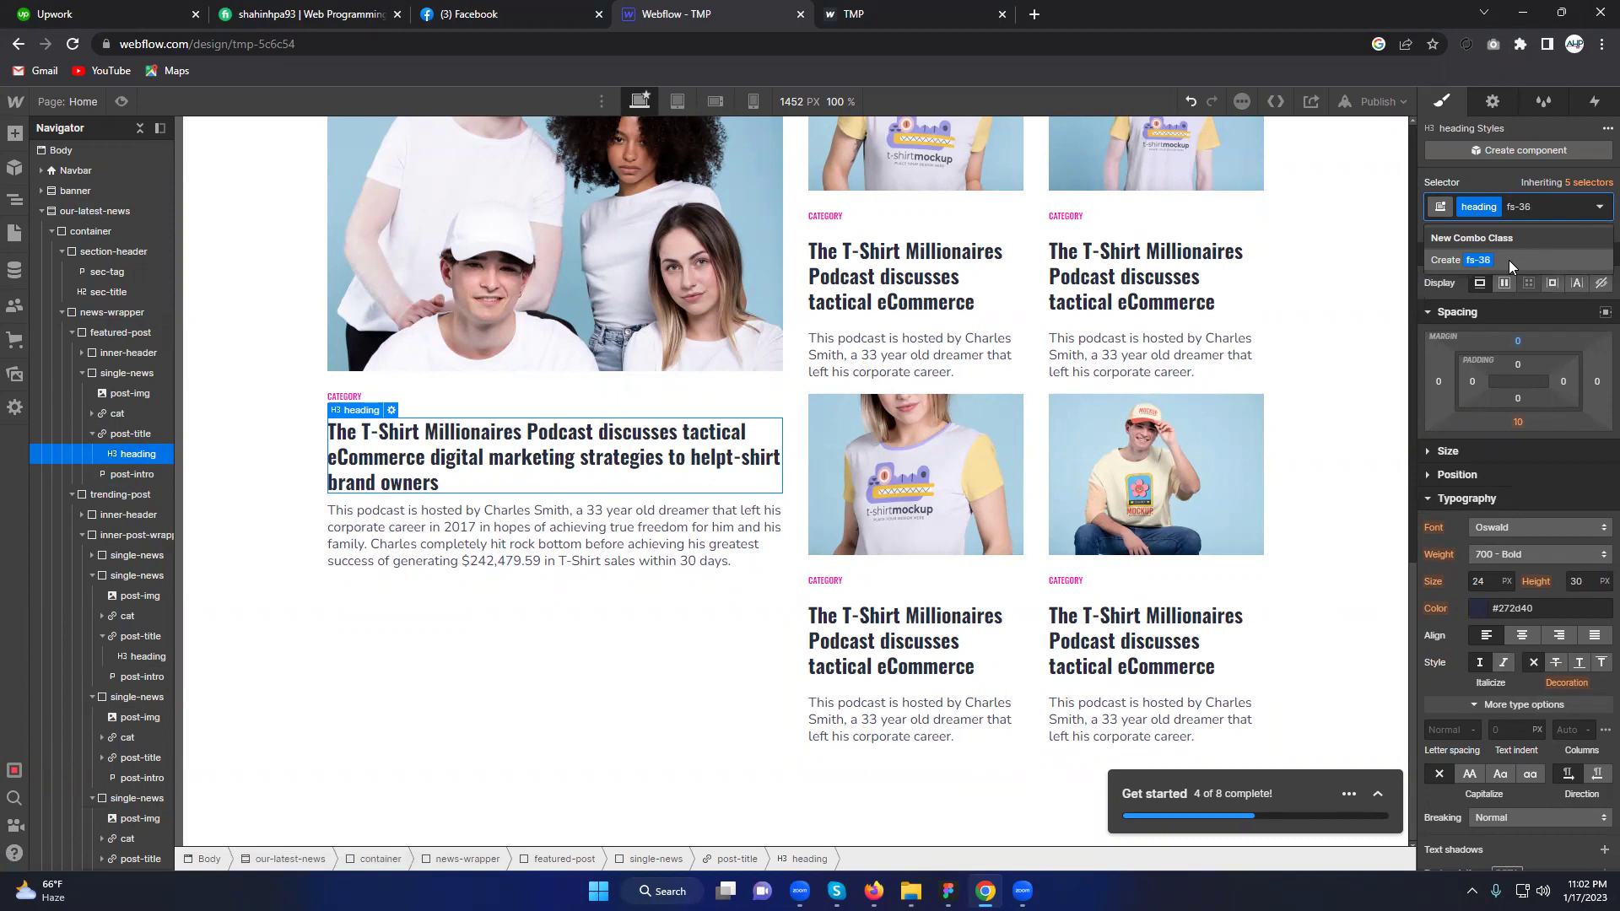
left_click(1509, 260)
Step: Set the featured heading's font size to 36 px and its line height to 48 px
left_click(1482, 581)
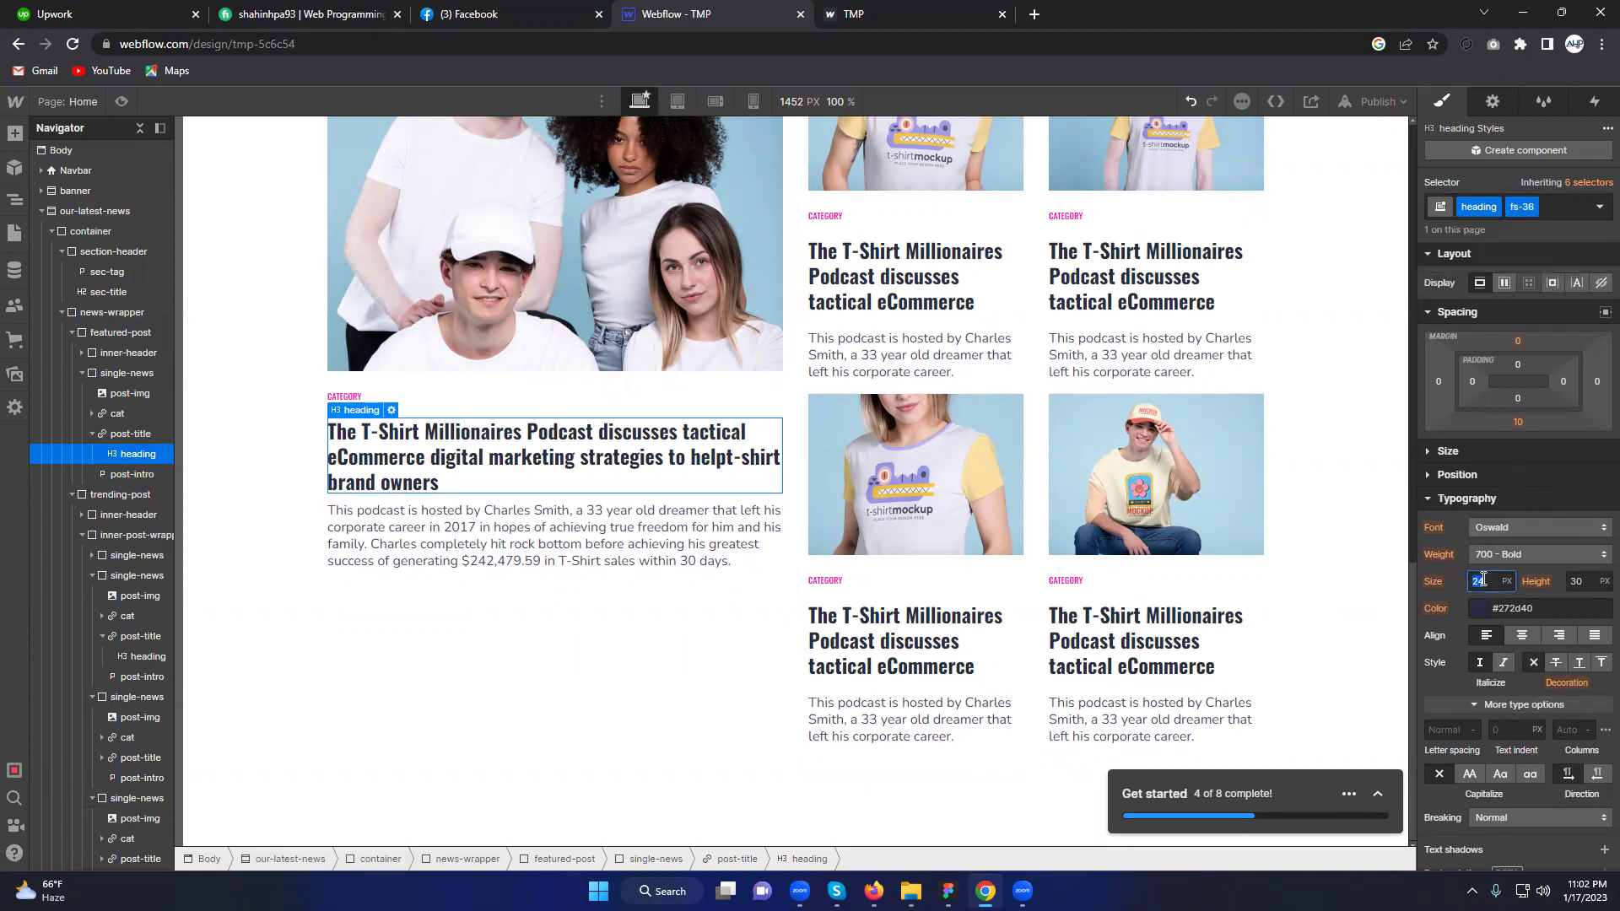
key("Return")
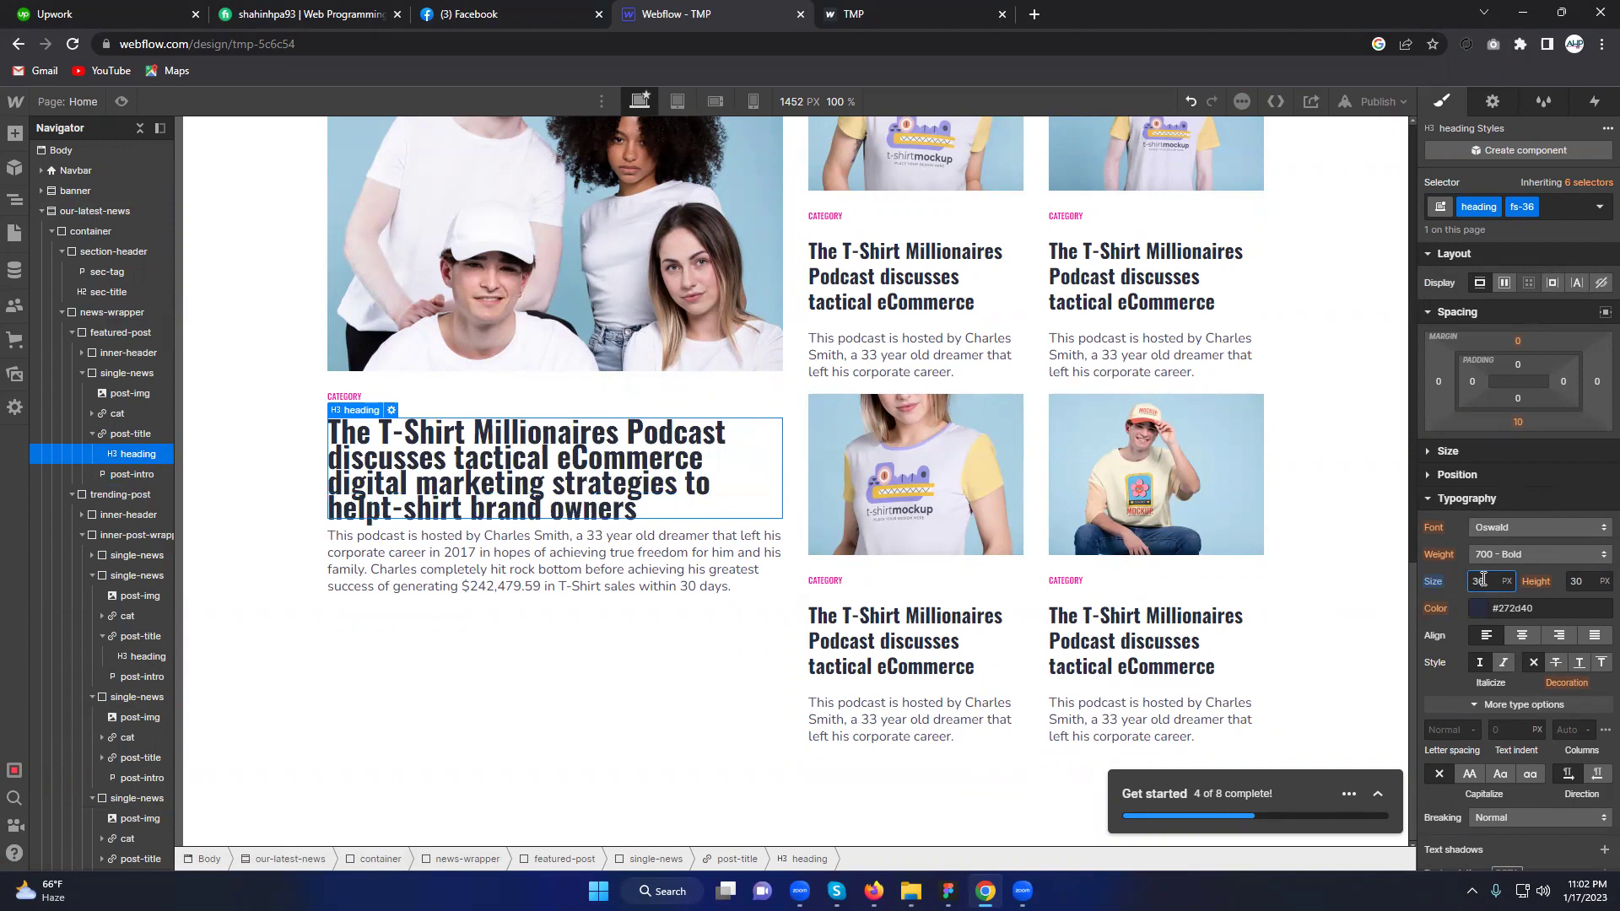
left_click(1581, 580)
type("48")
key("Return")
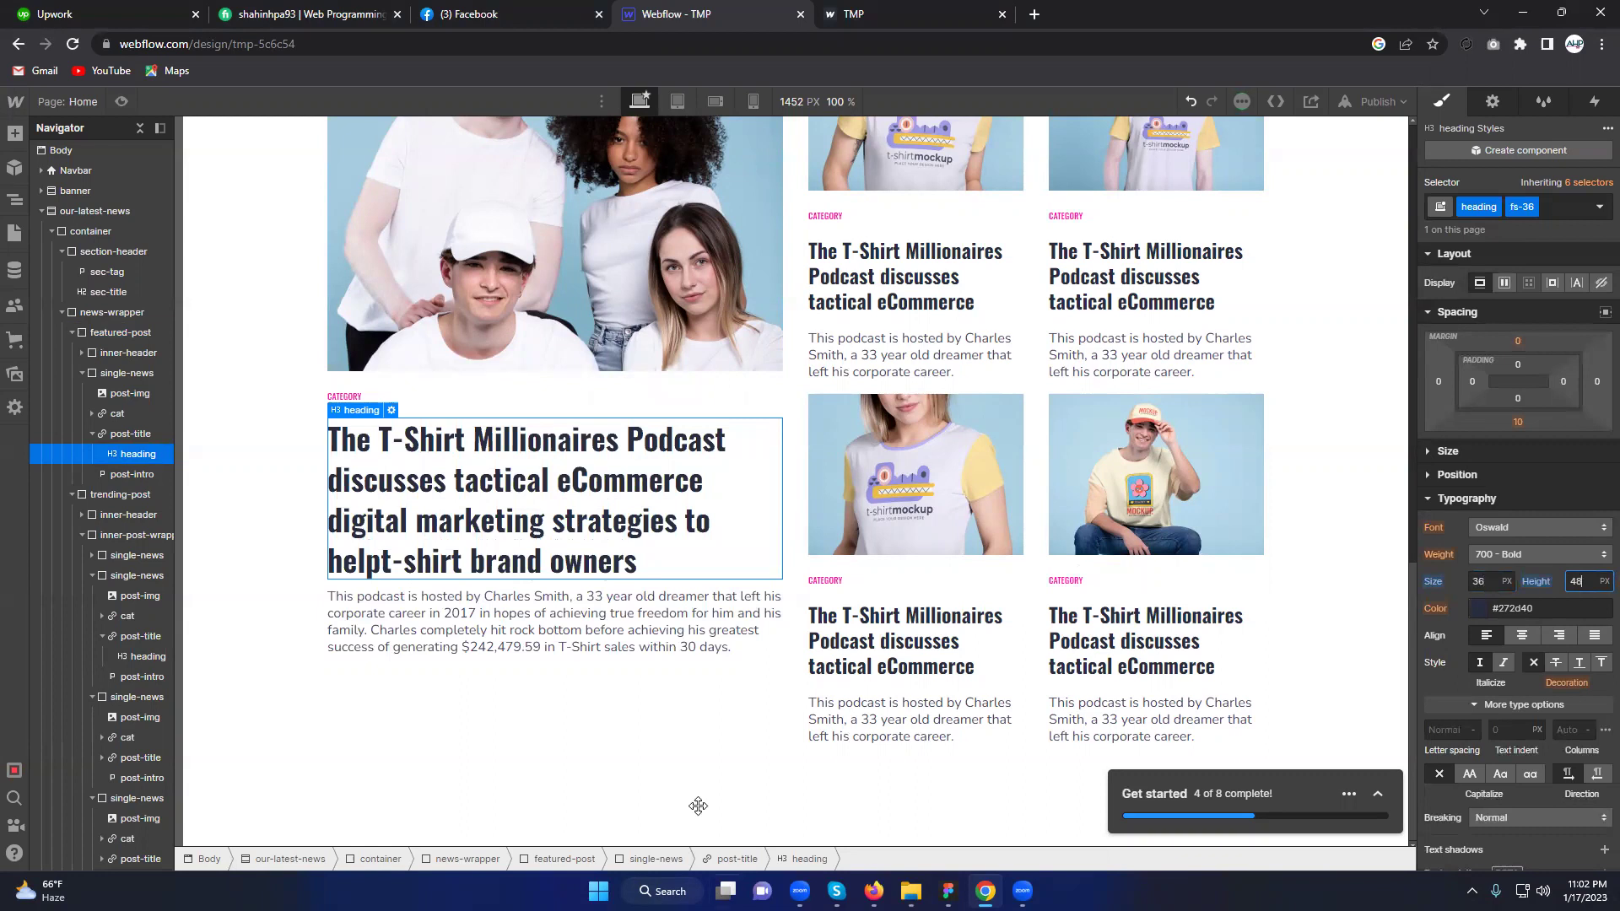
key("Return")
Step: Set the font size of the trending posts' heading class to 20 px
left_click(93, 433)
left_click(894, 293)
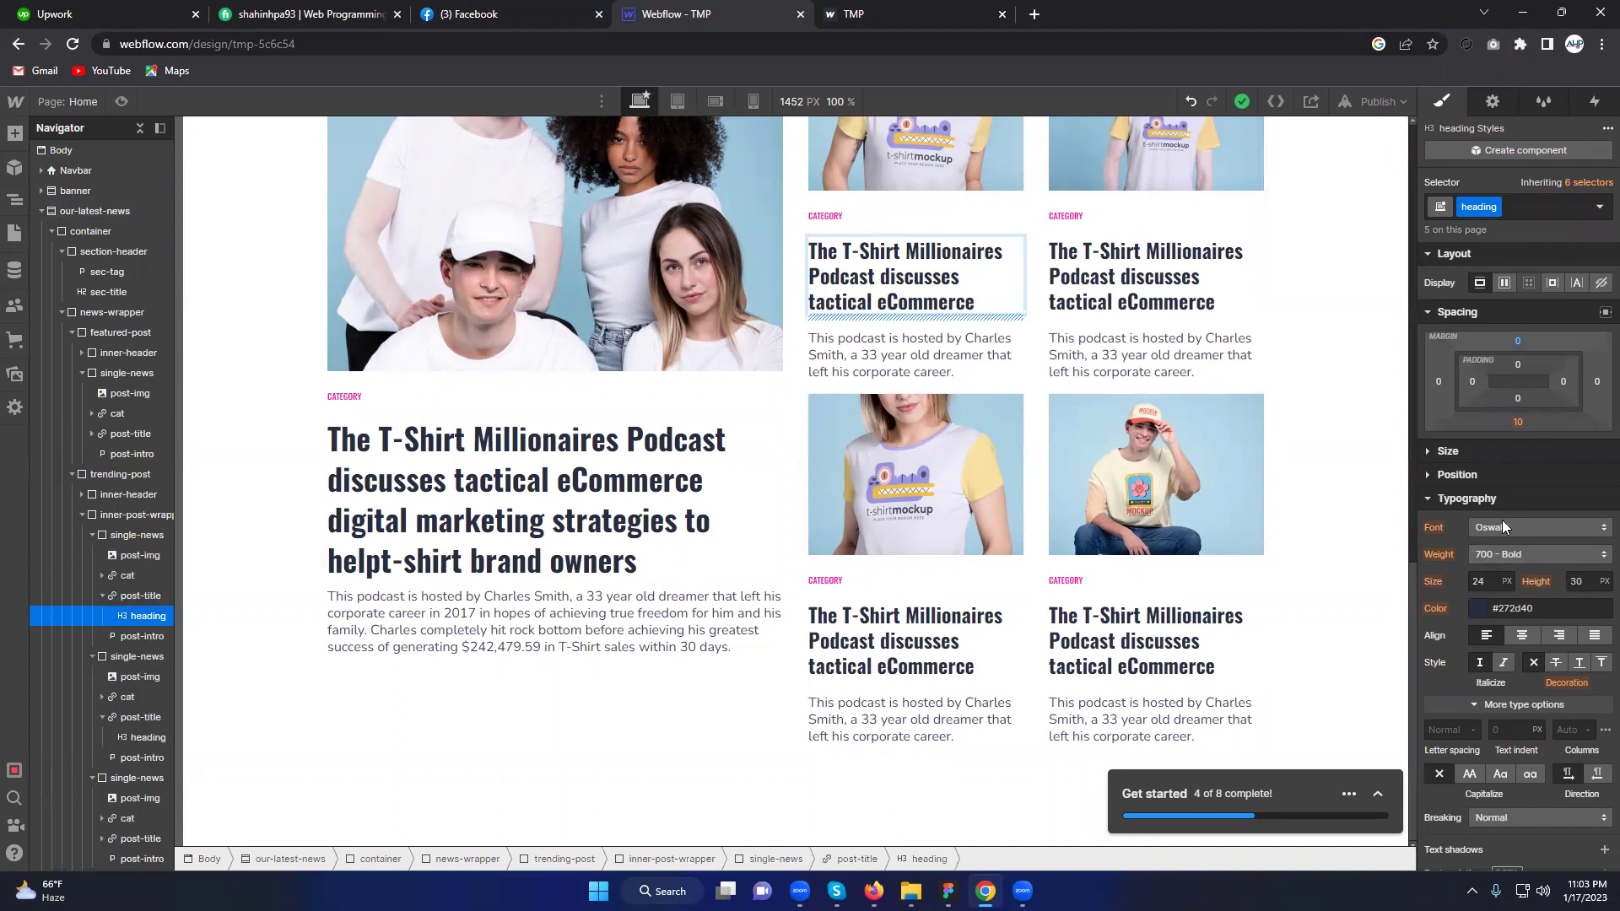
left_click(1487, 583)
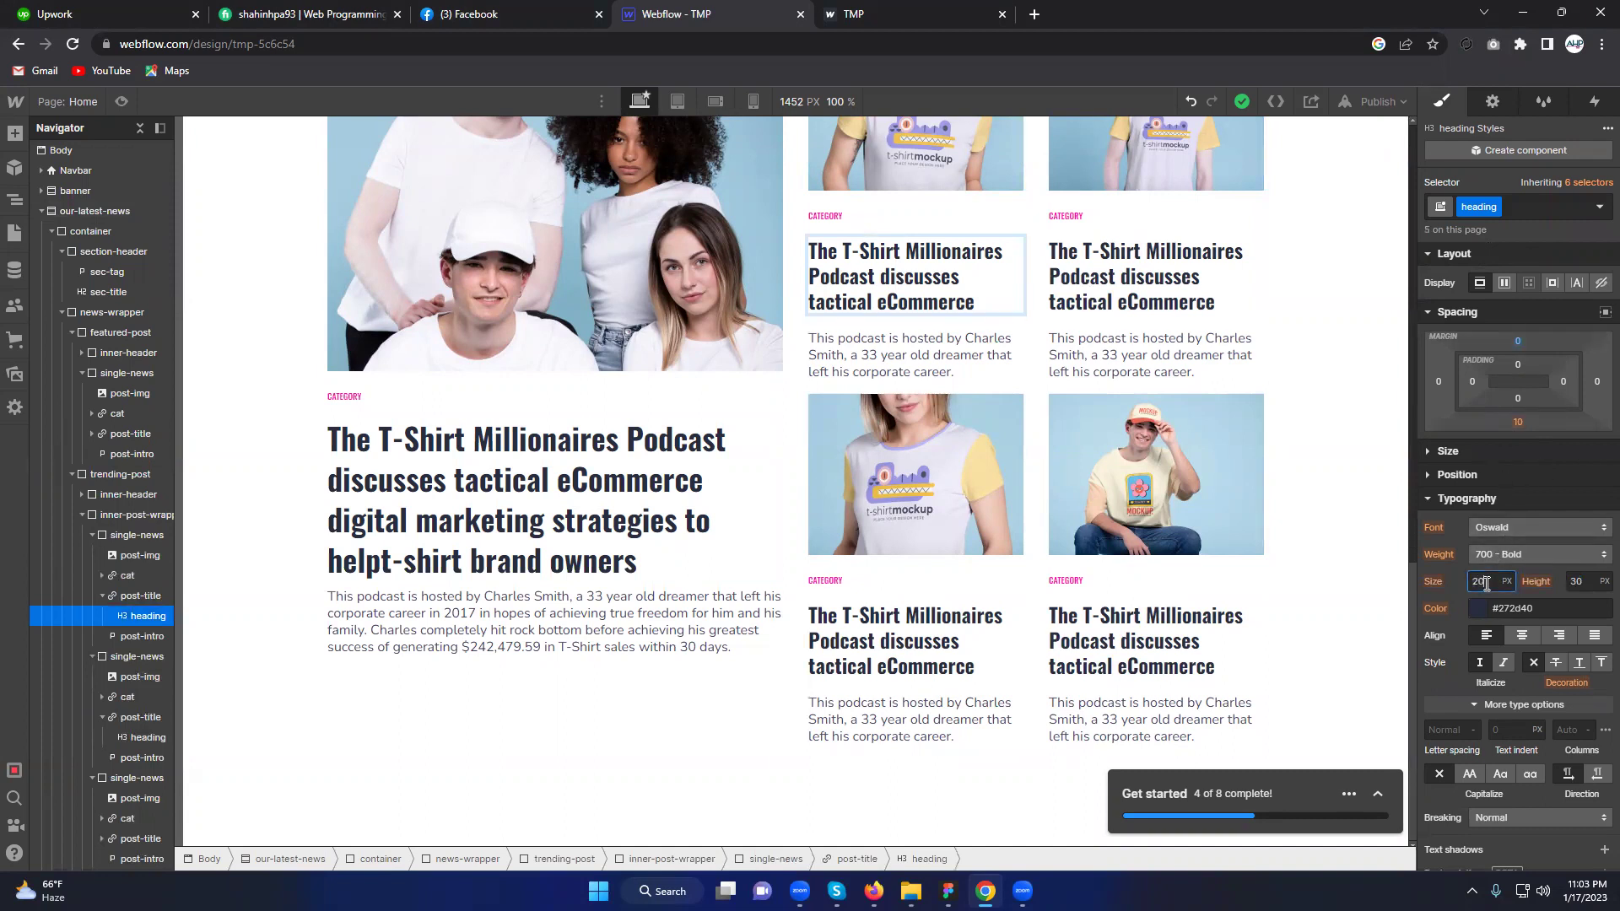
left_click(1119, 303)
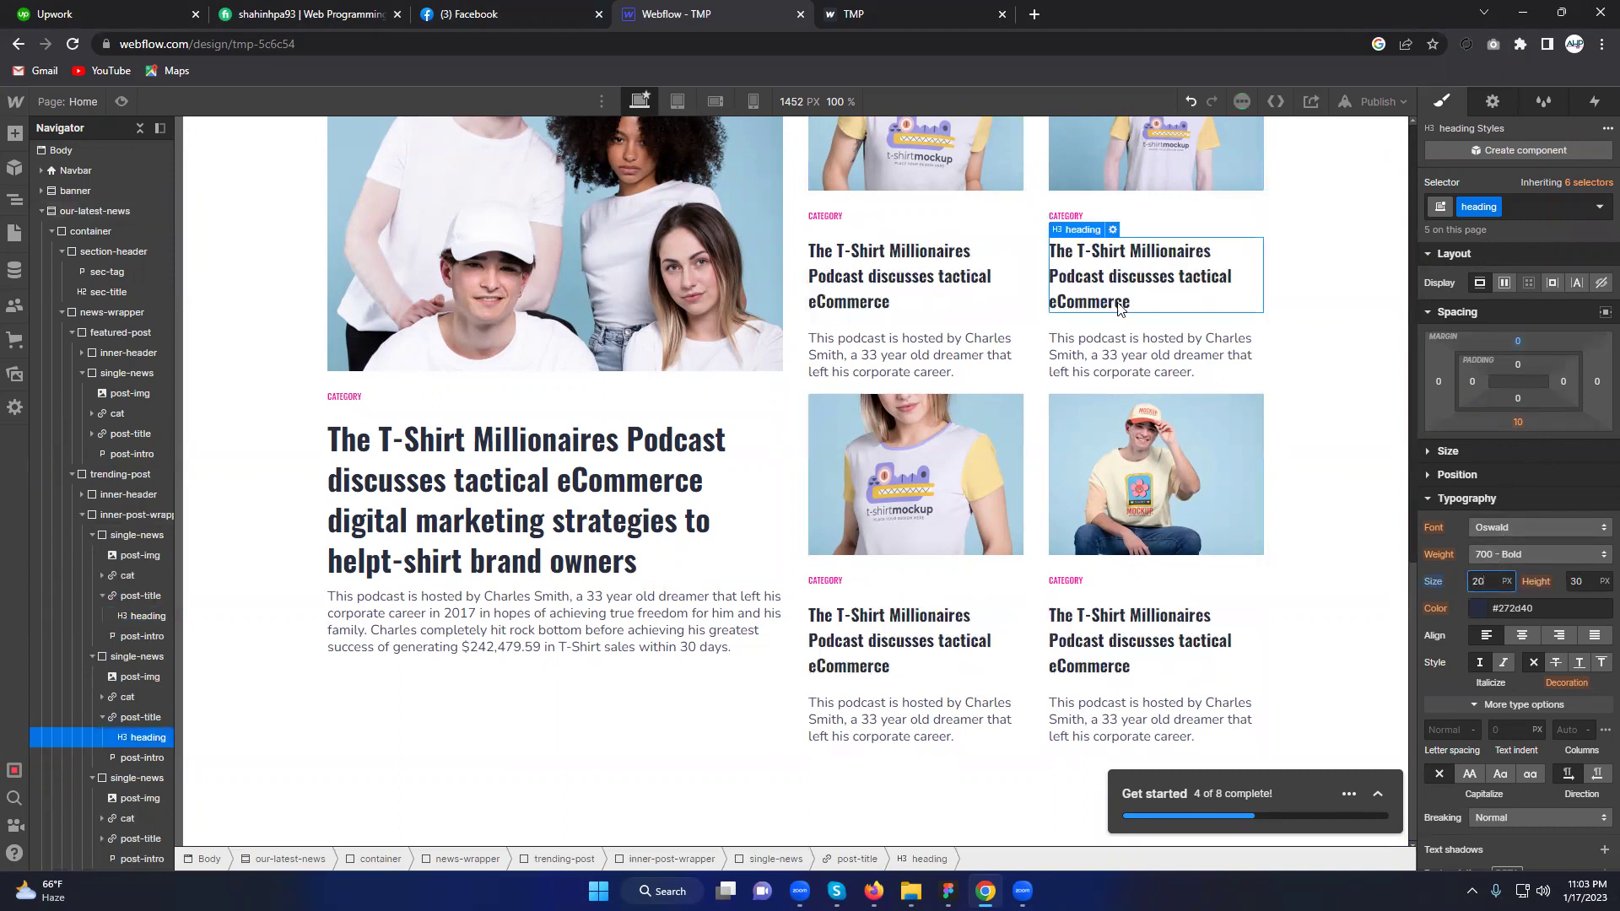
left_click(940, 302)
left_click(1576, 582)
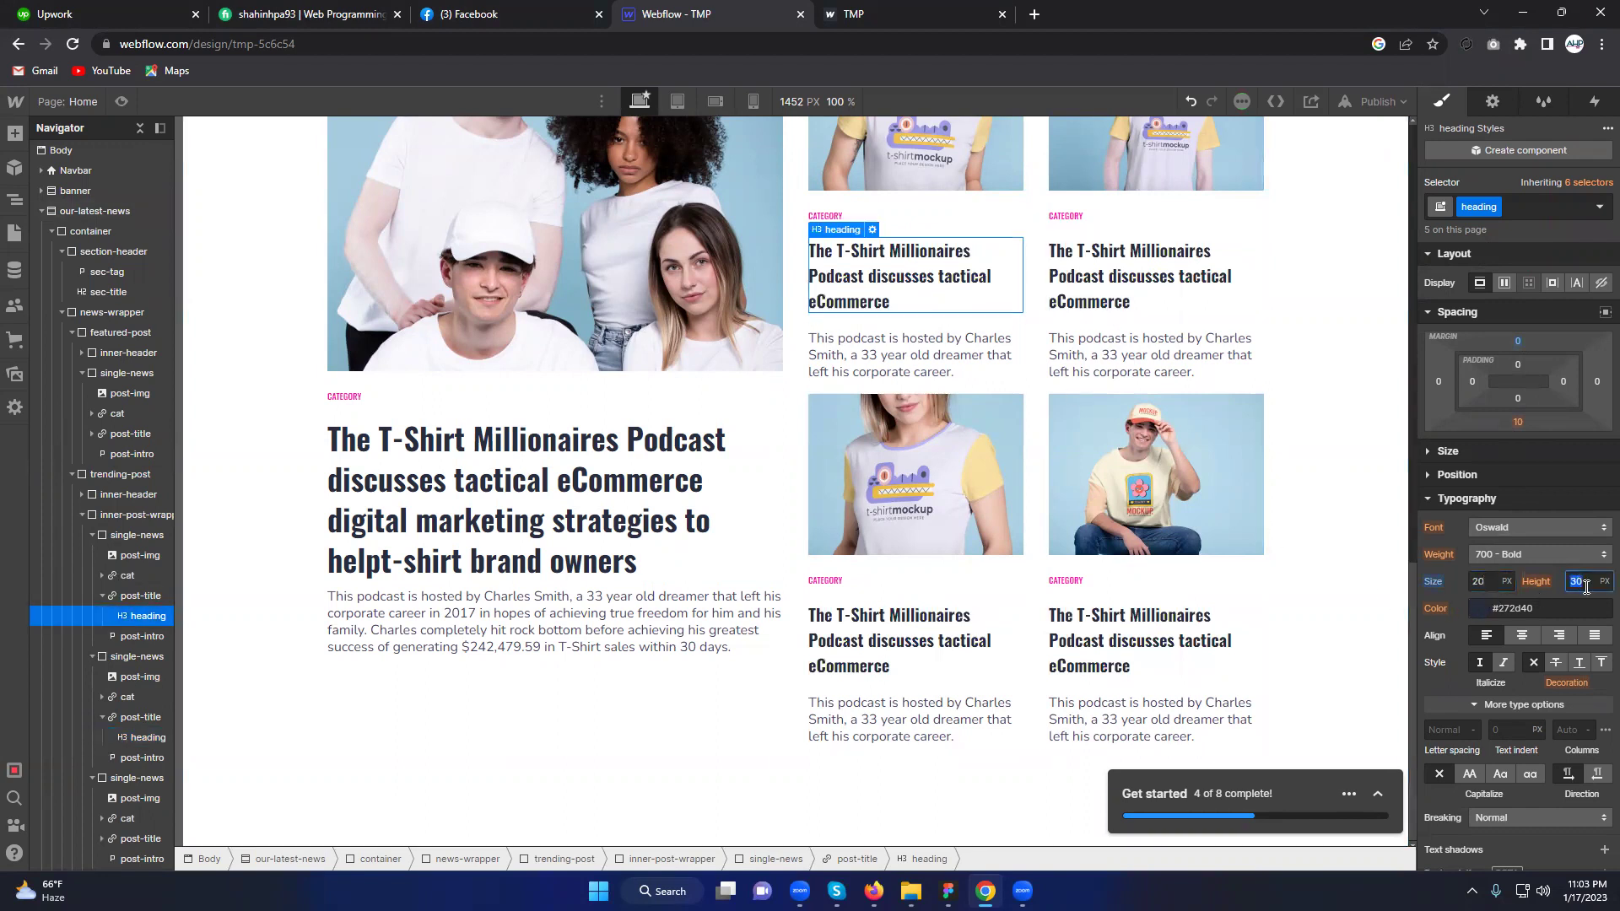
left_click(1095, 287)
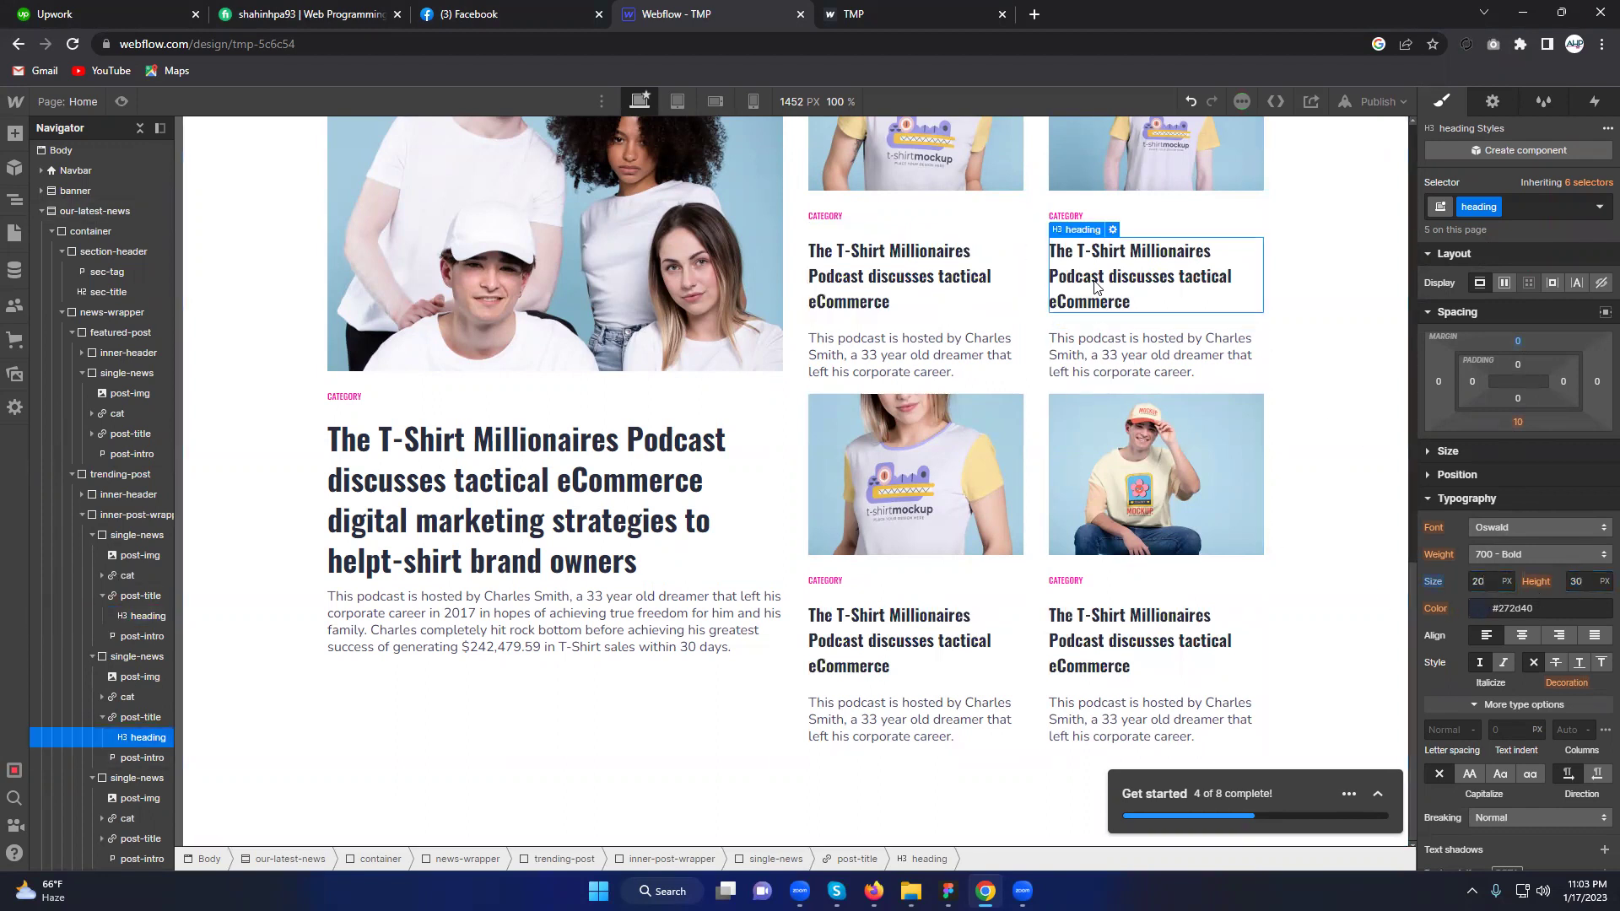
left_click(1097, 641)
left_click(901, 652)
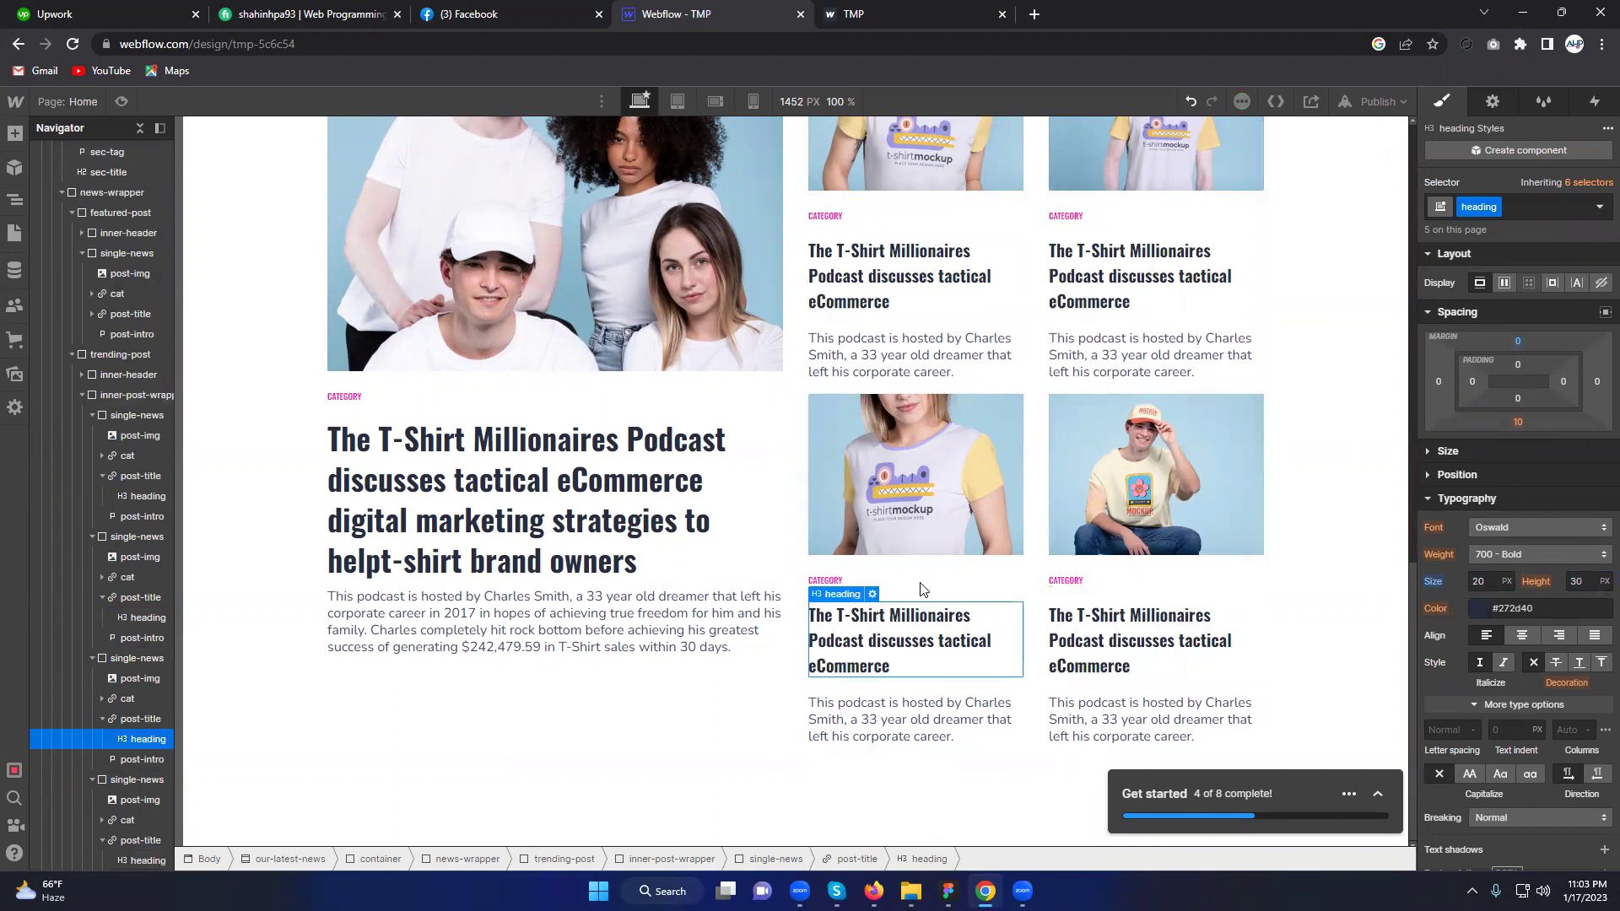
Step: Check the featured title spacing in the Figma design, then set the featured heading's bottom margin to 20 px in Webflow
left_click(574, 530)
key("alt+Tab")
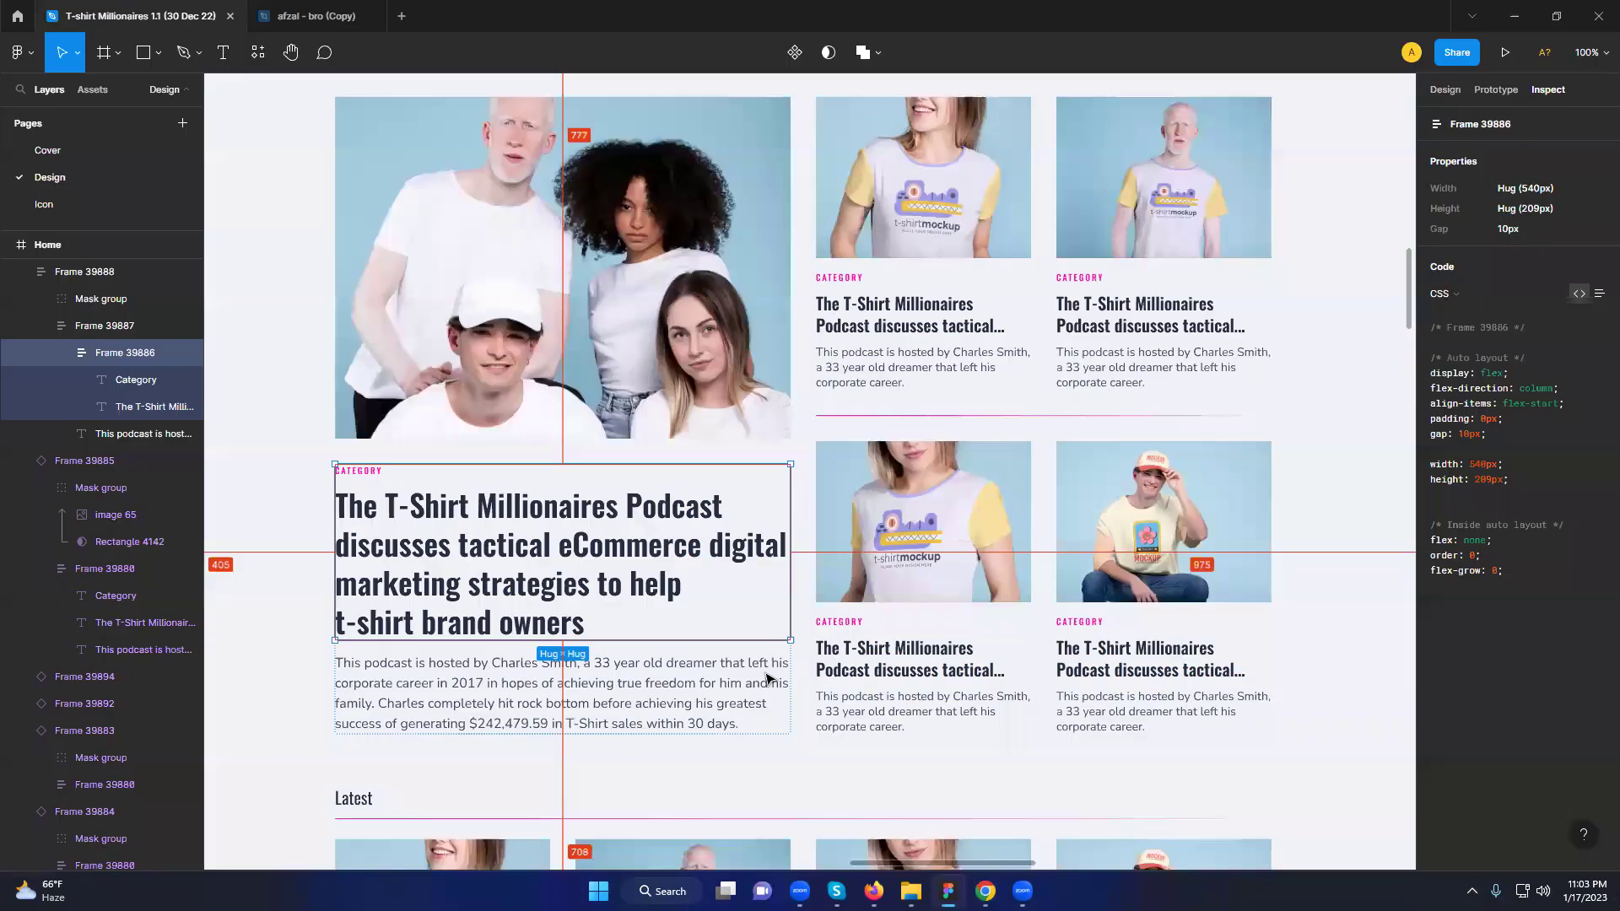
key("alt+Tab")
left_click_drag(1528, 426, 1528, 422)
left_click(1519, 422)
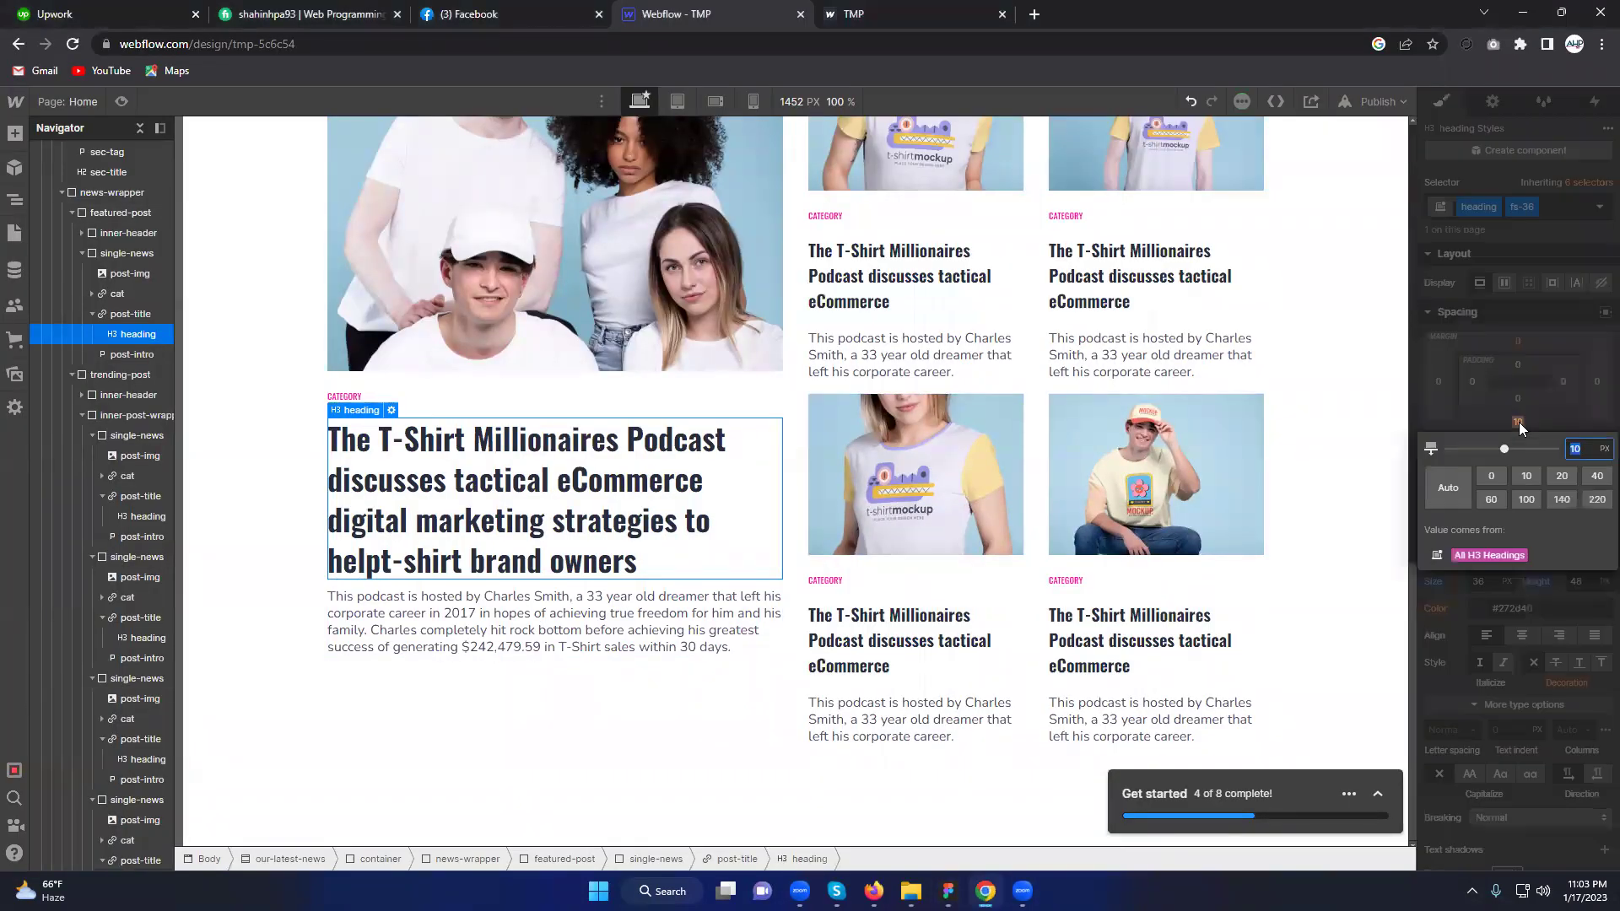
type("20")
key("Return")
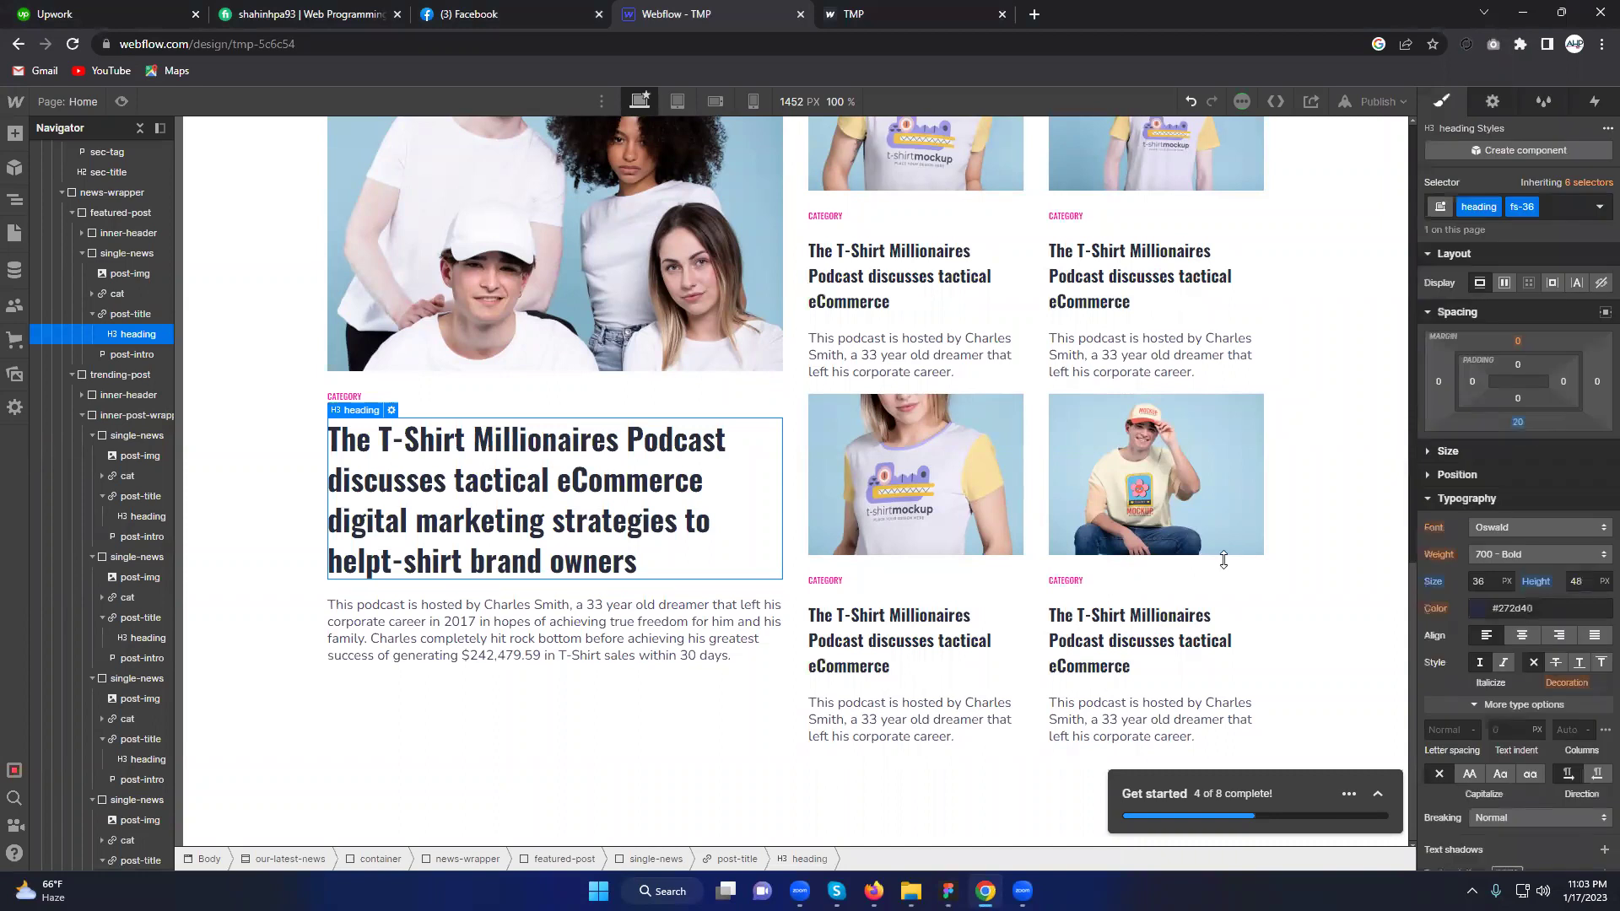
Step: Check the trending titles against the Figma design and set the bottom margin of their heading class to 0 in Webflow
left_click(490, 726)
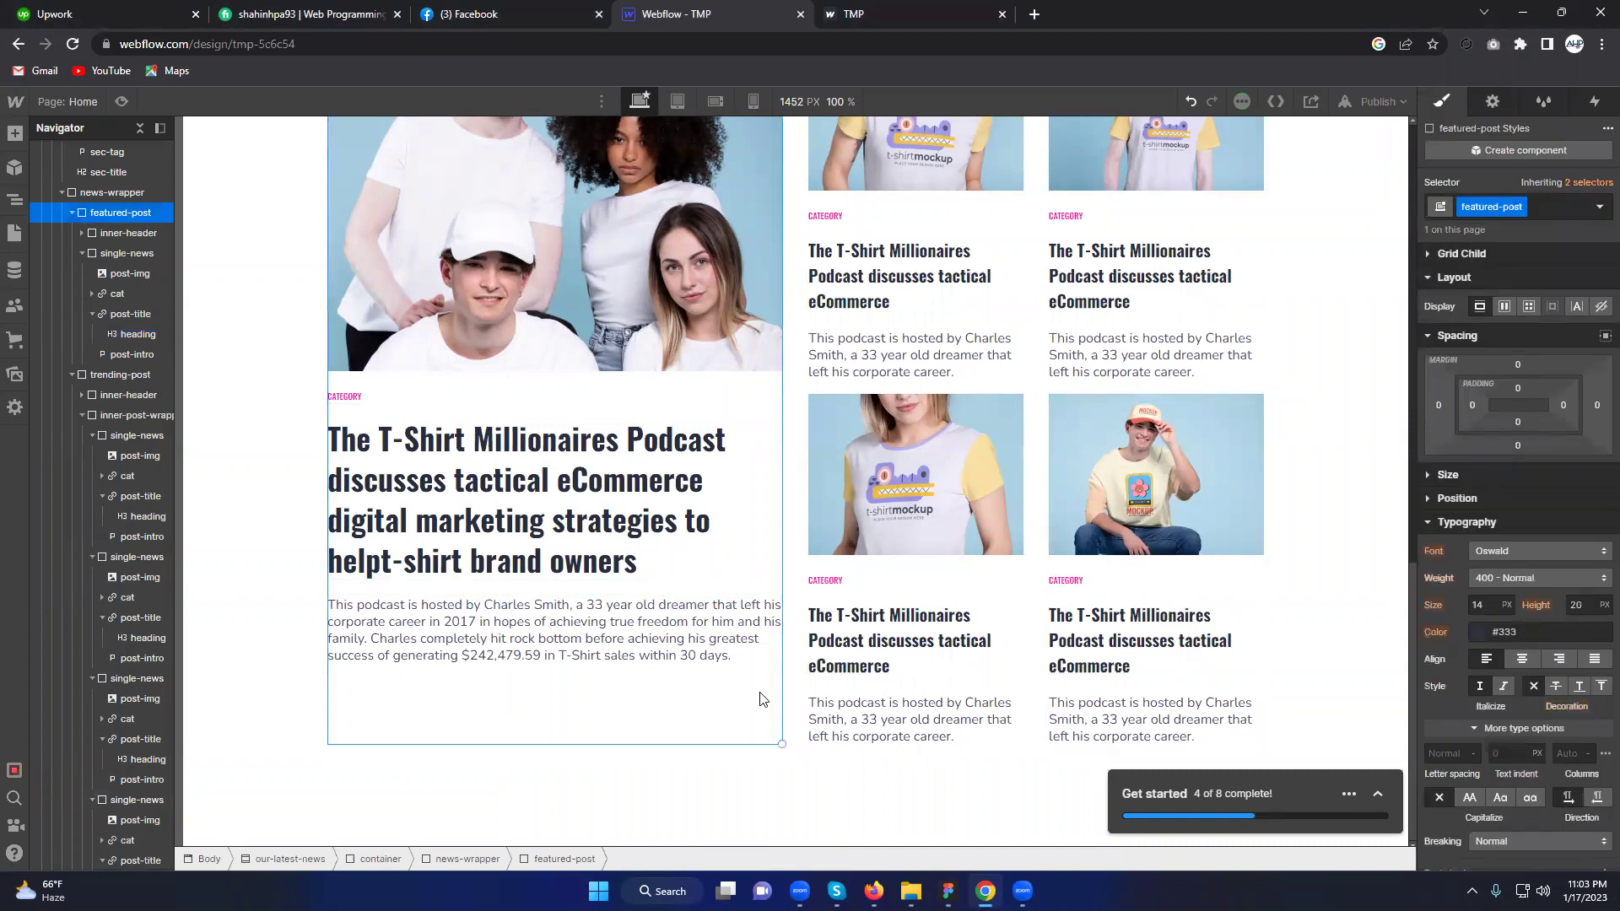
left_click(888, 667)
key("alt+Tab")
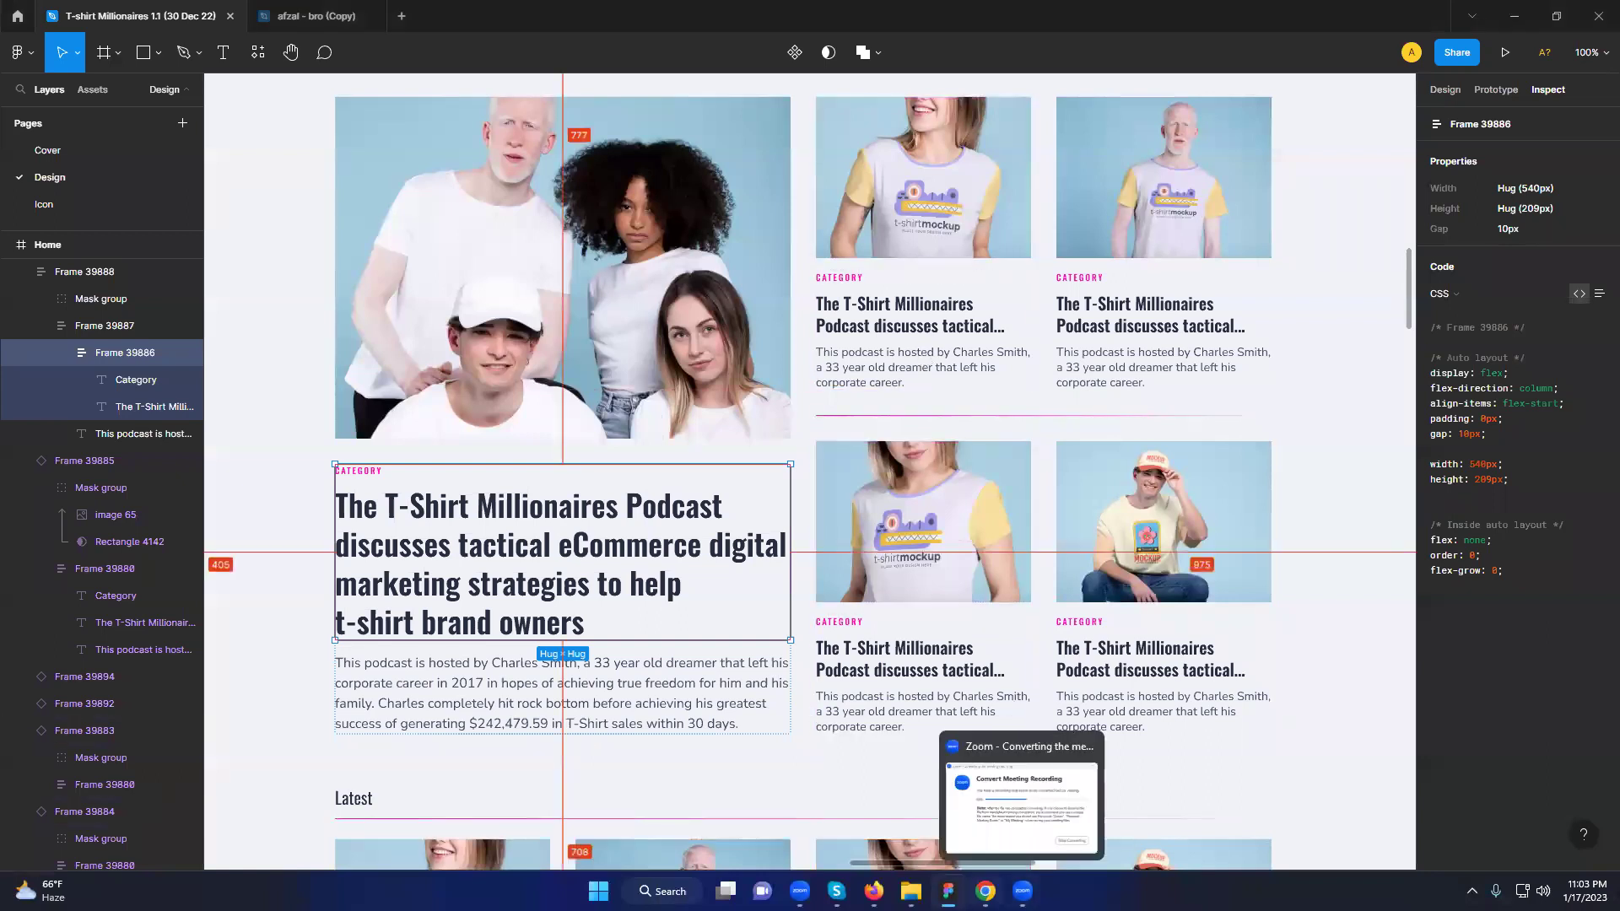
left_click(986, 891)
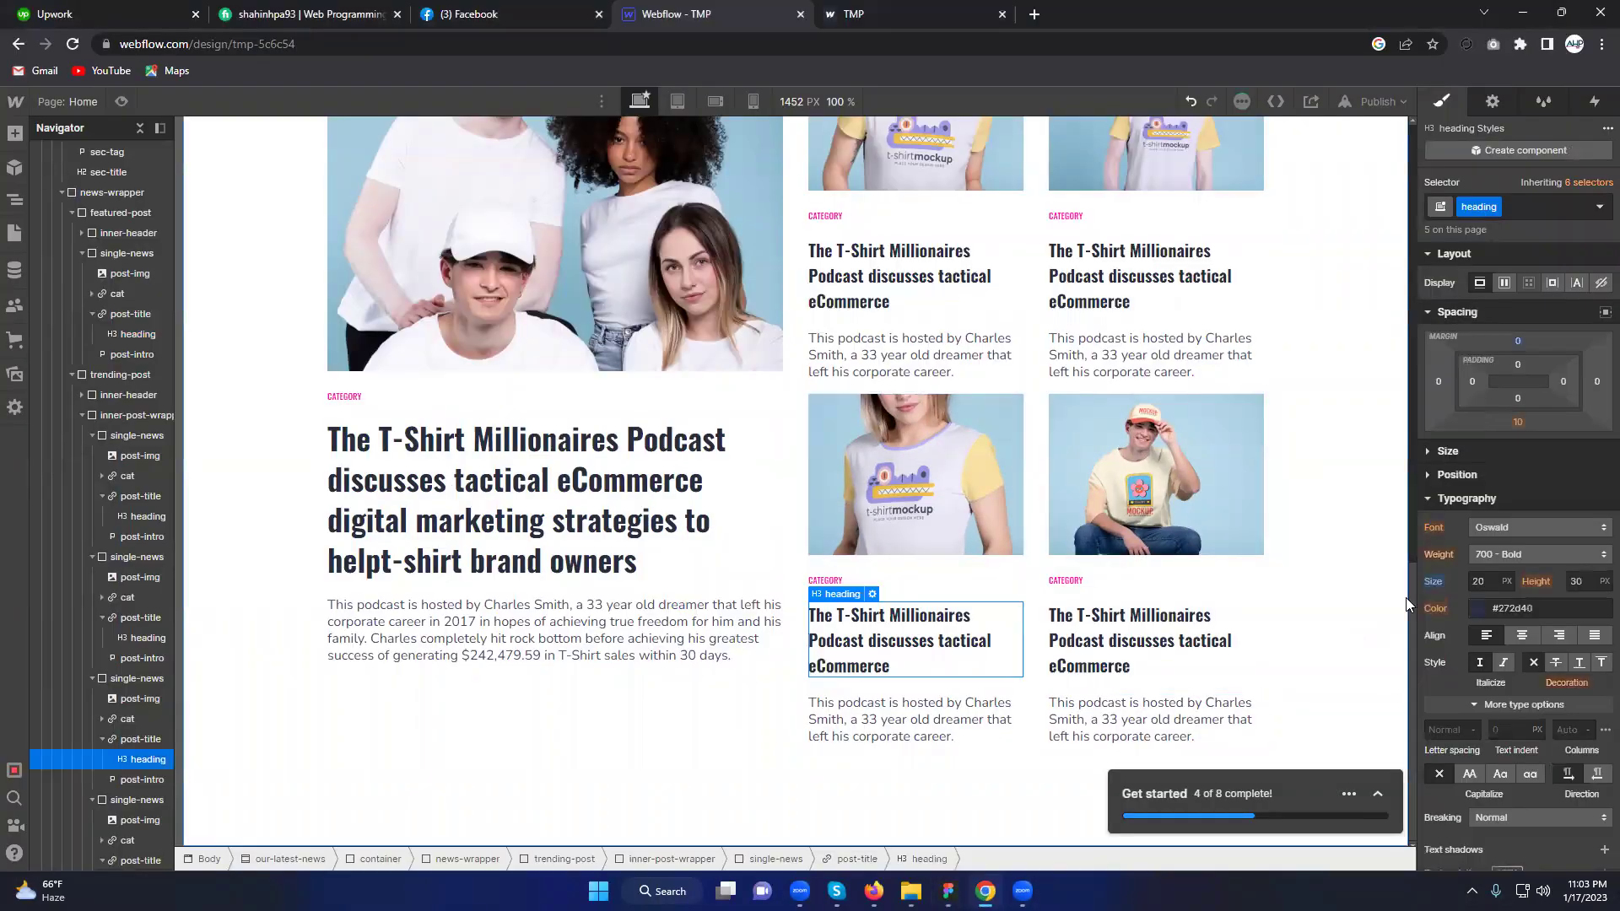
left_click(1515, 419)
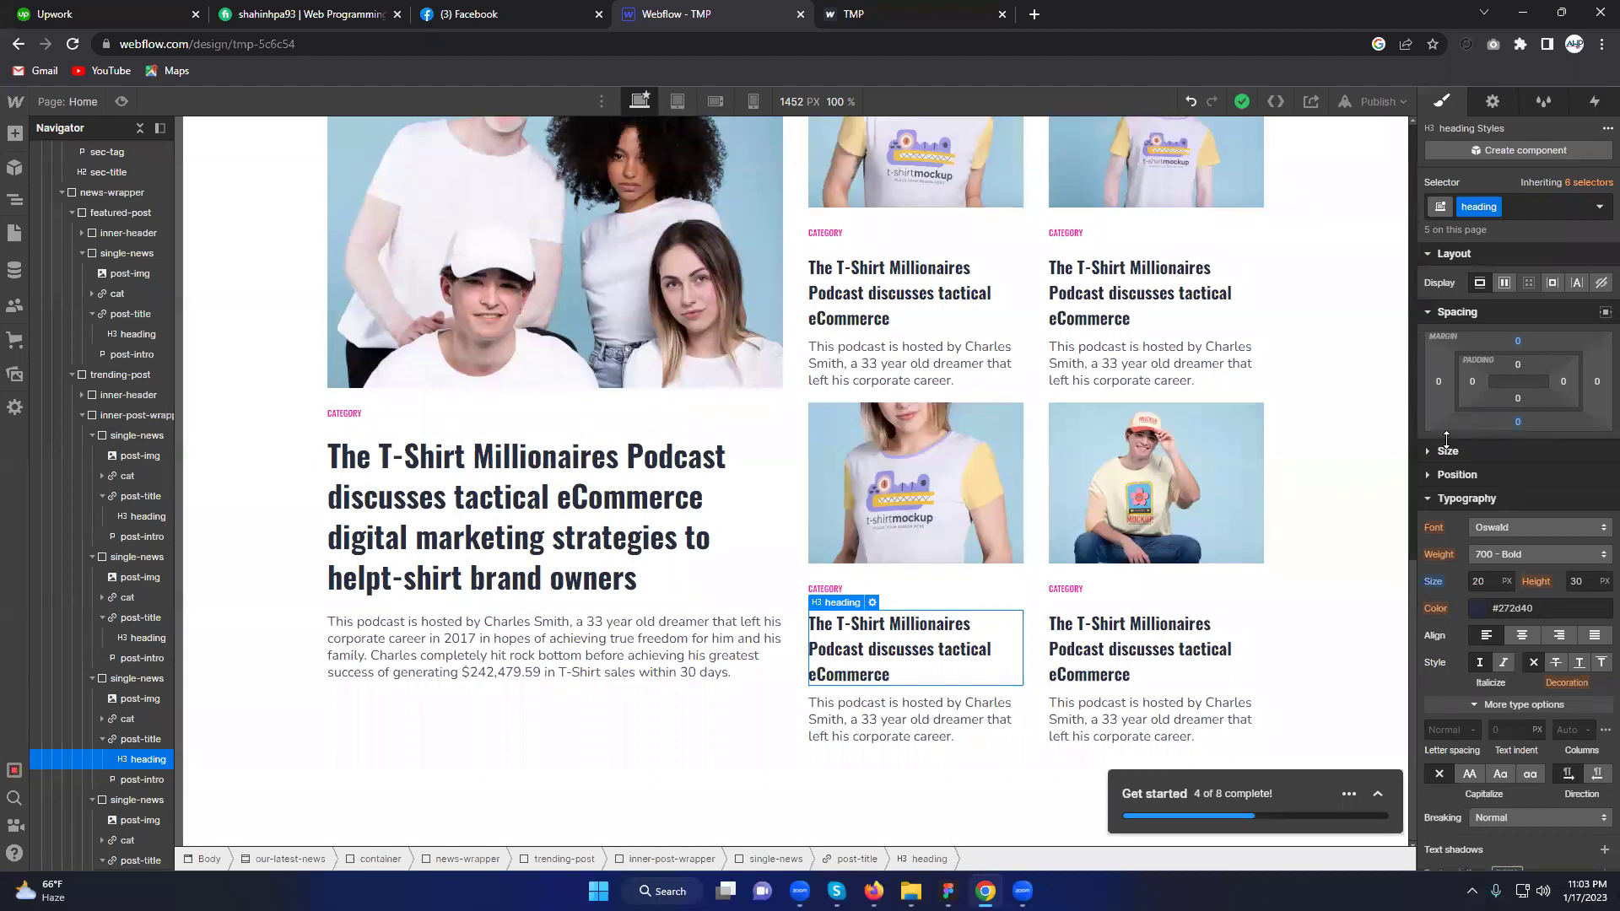
left_click(1139, 293)
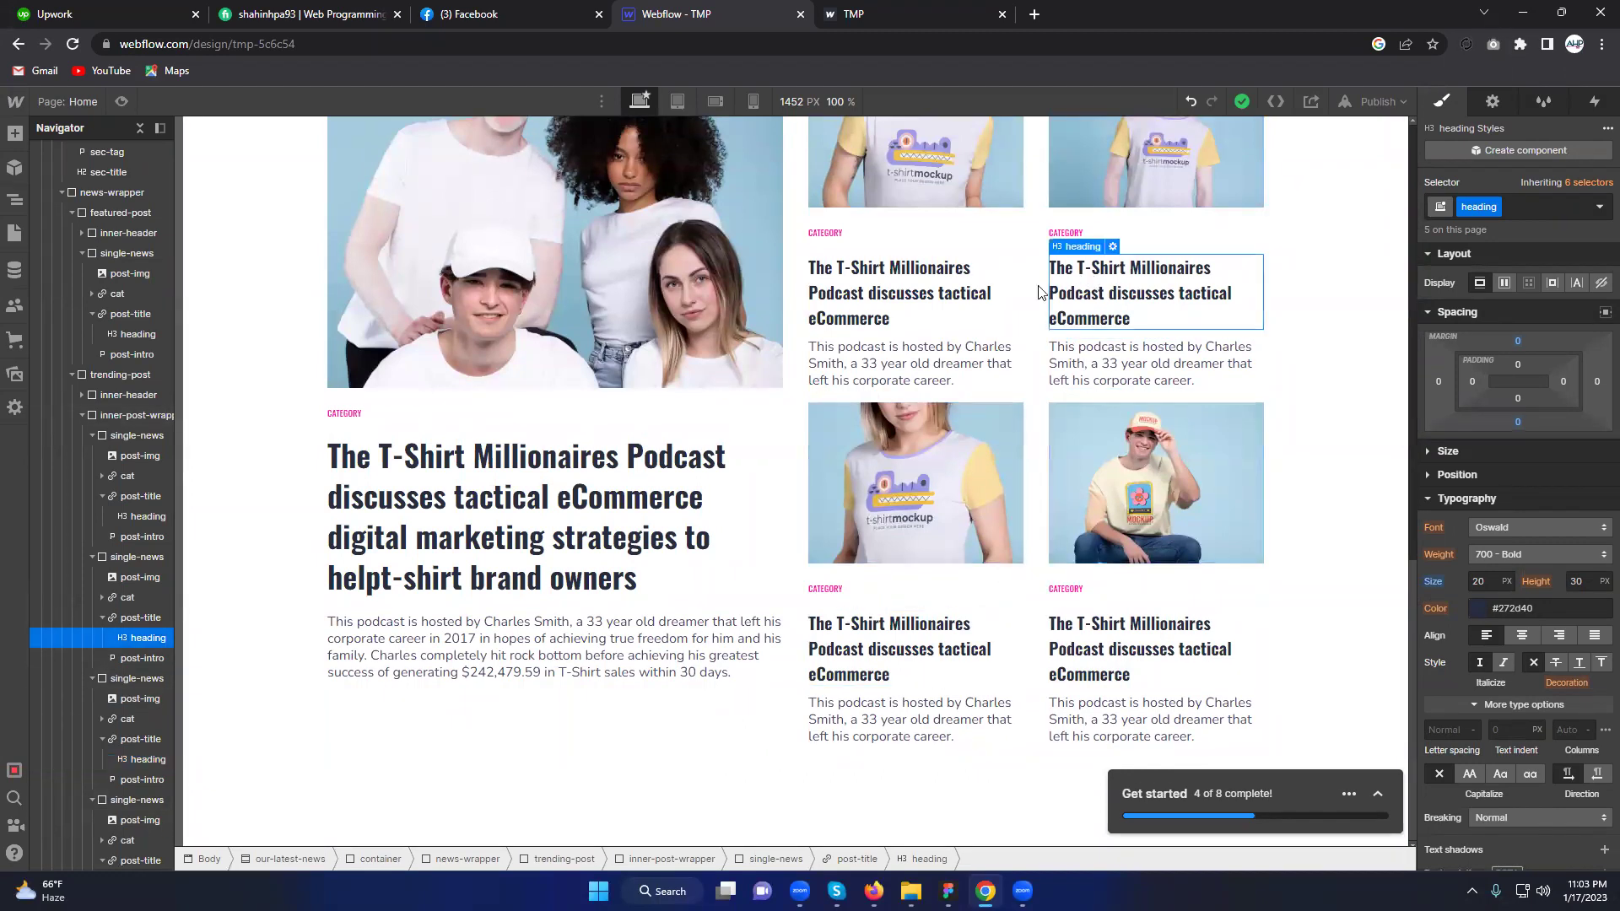
left_click(888, 320)
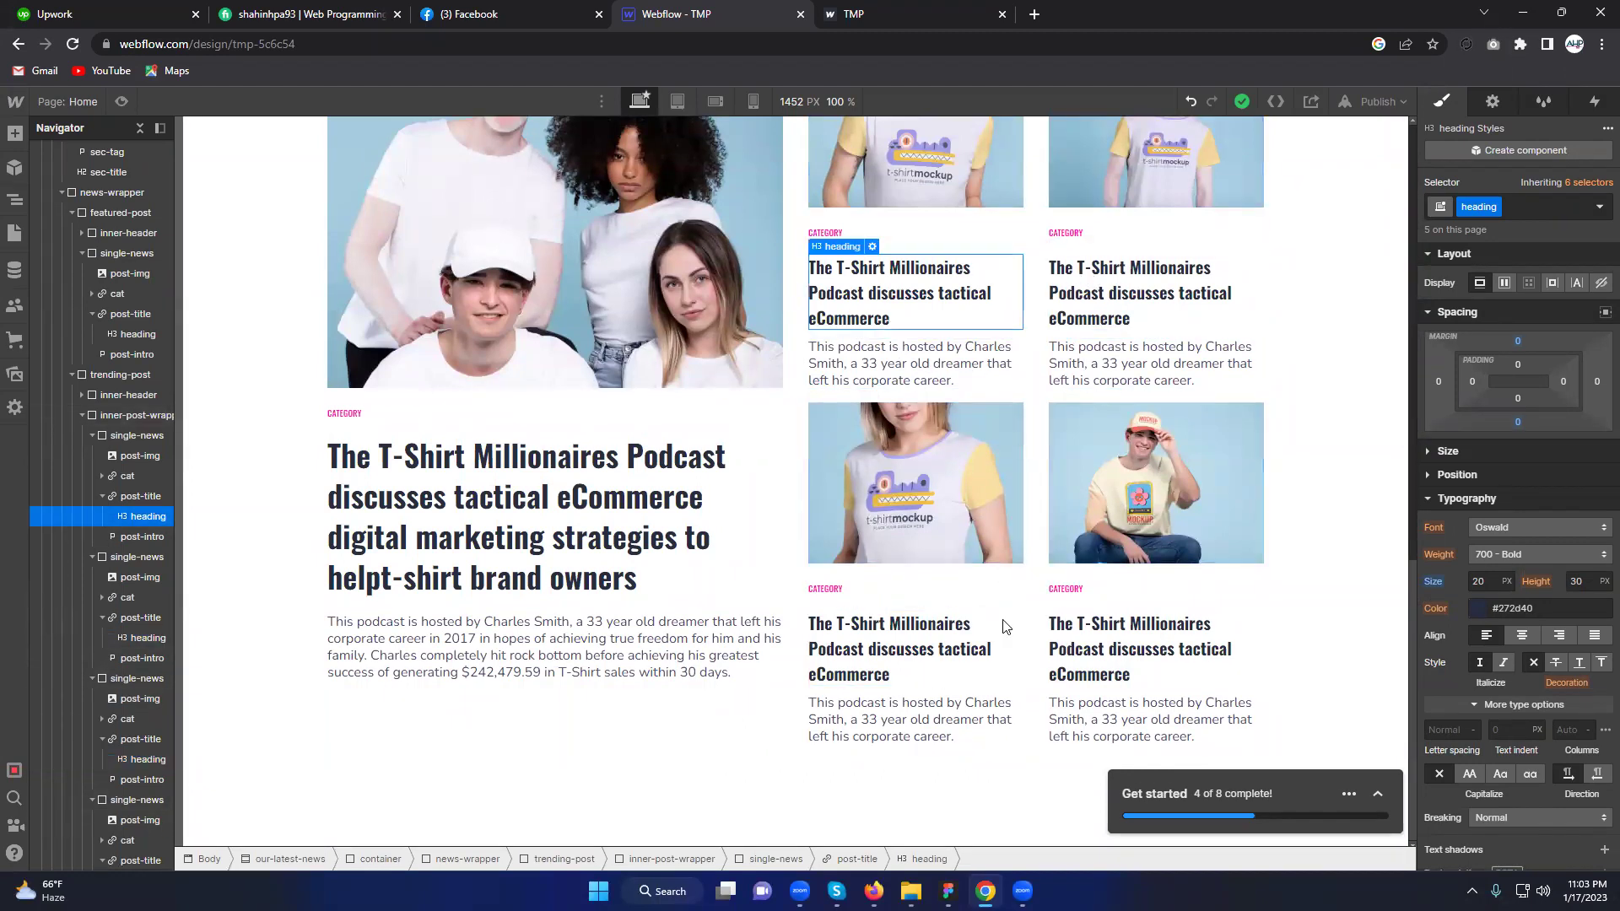
Step: Publish the site to tmp-5c6c54.webflow.io and reload the live page in its browser tab
left_click(1378, 102)
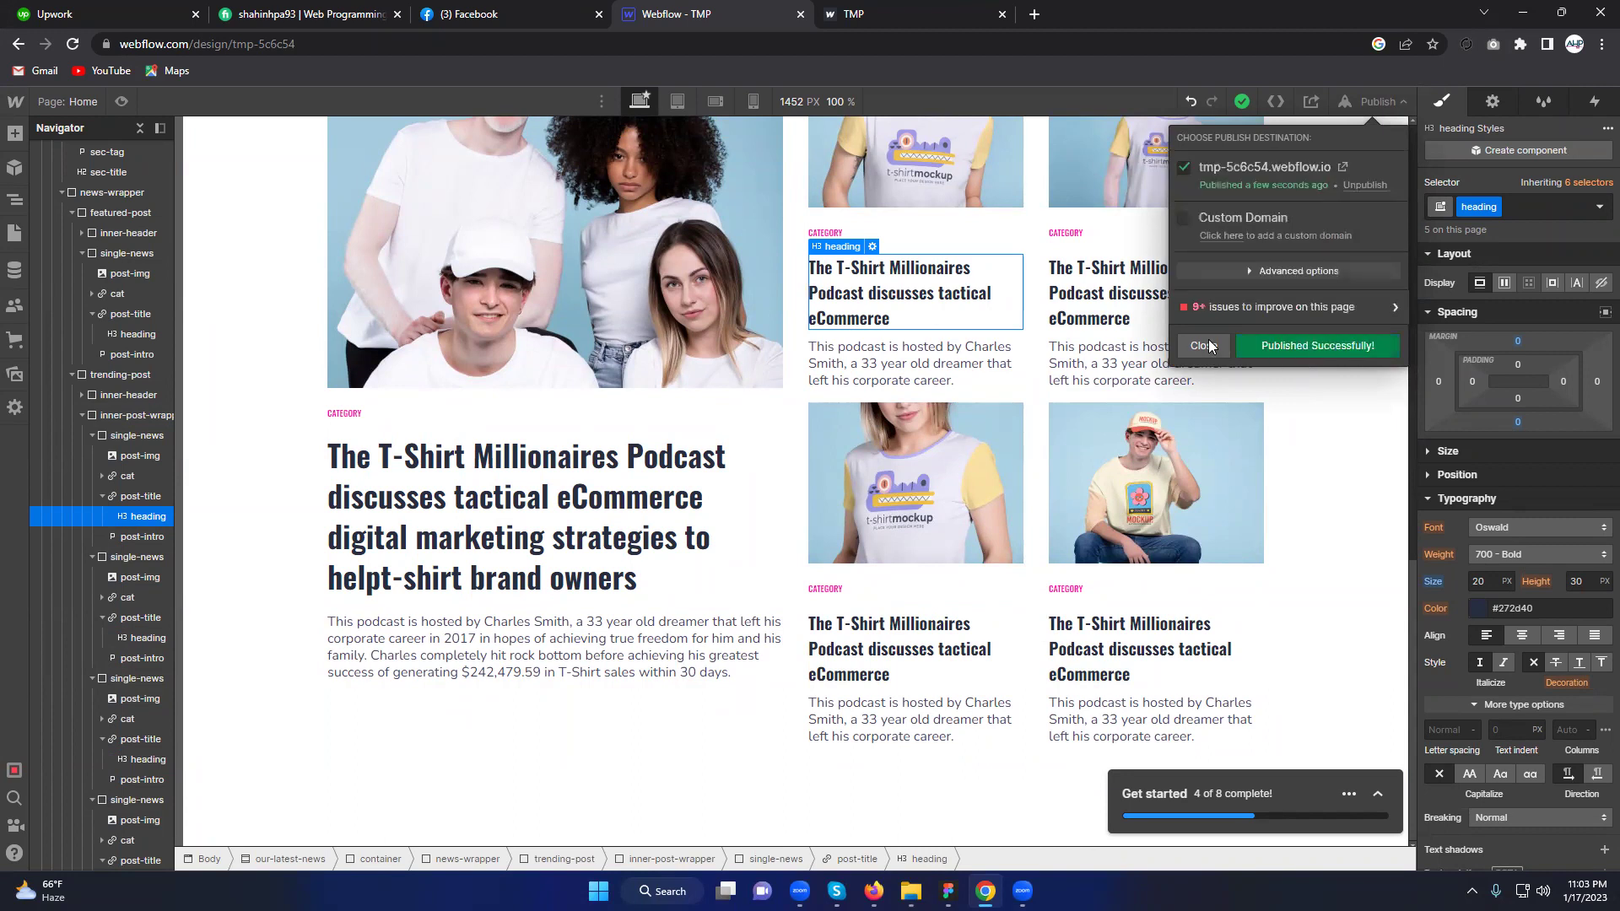
left_click(869, 14)
right_click(161, 292)
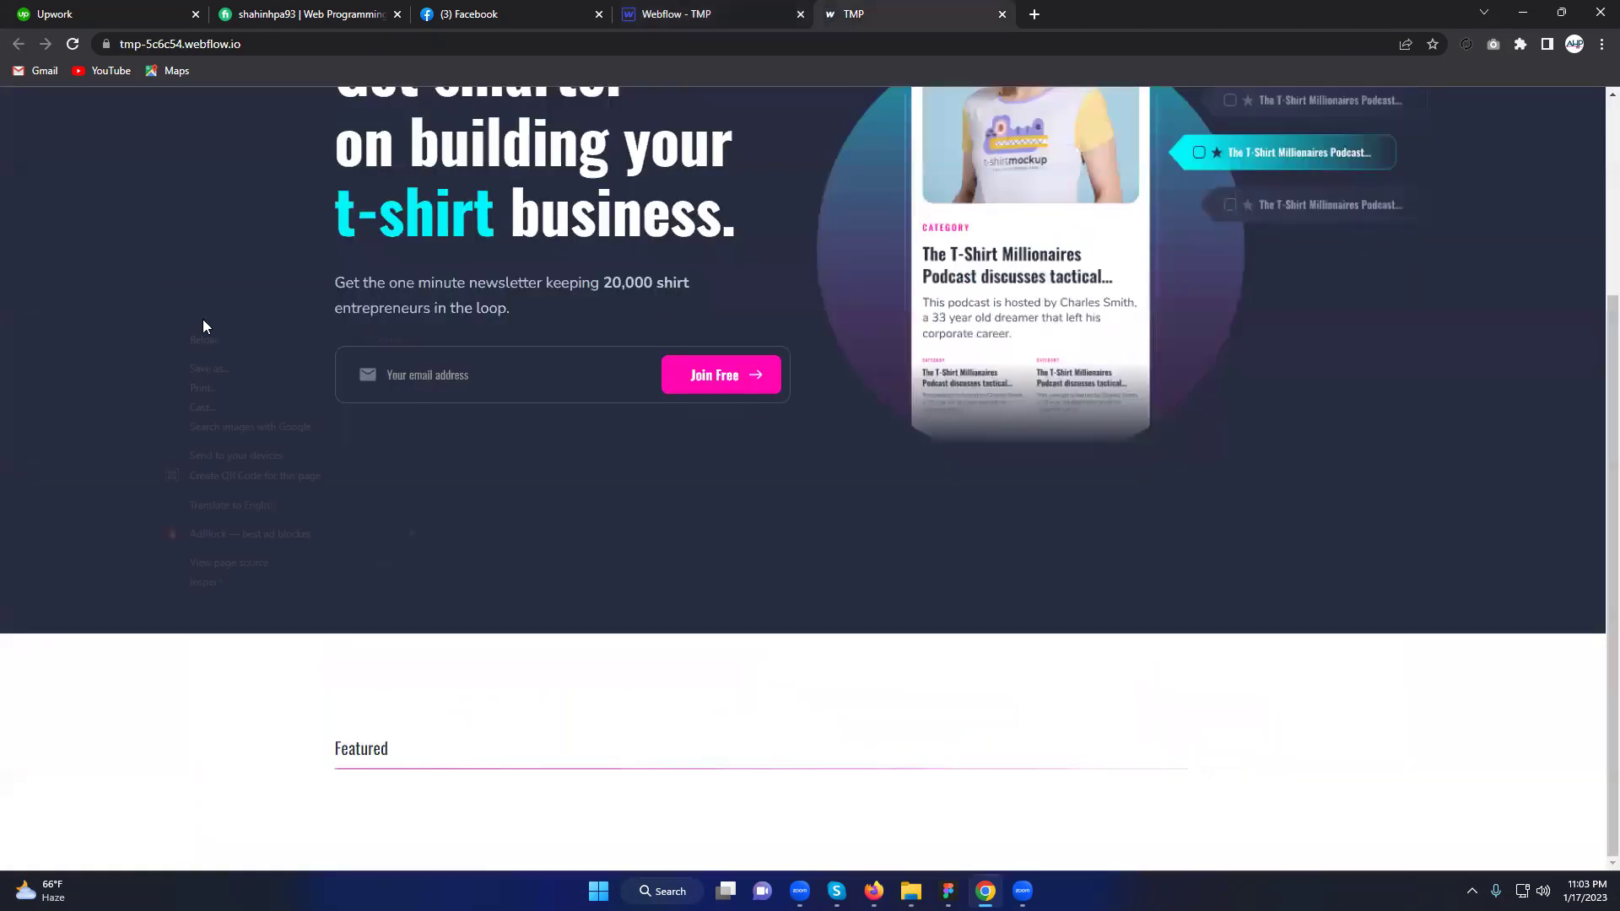
left_click(221, 349)
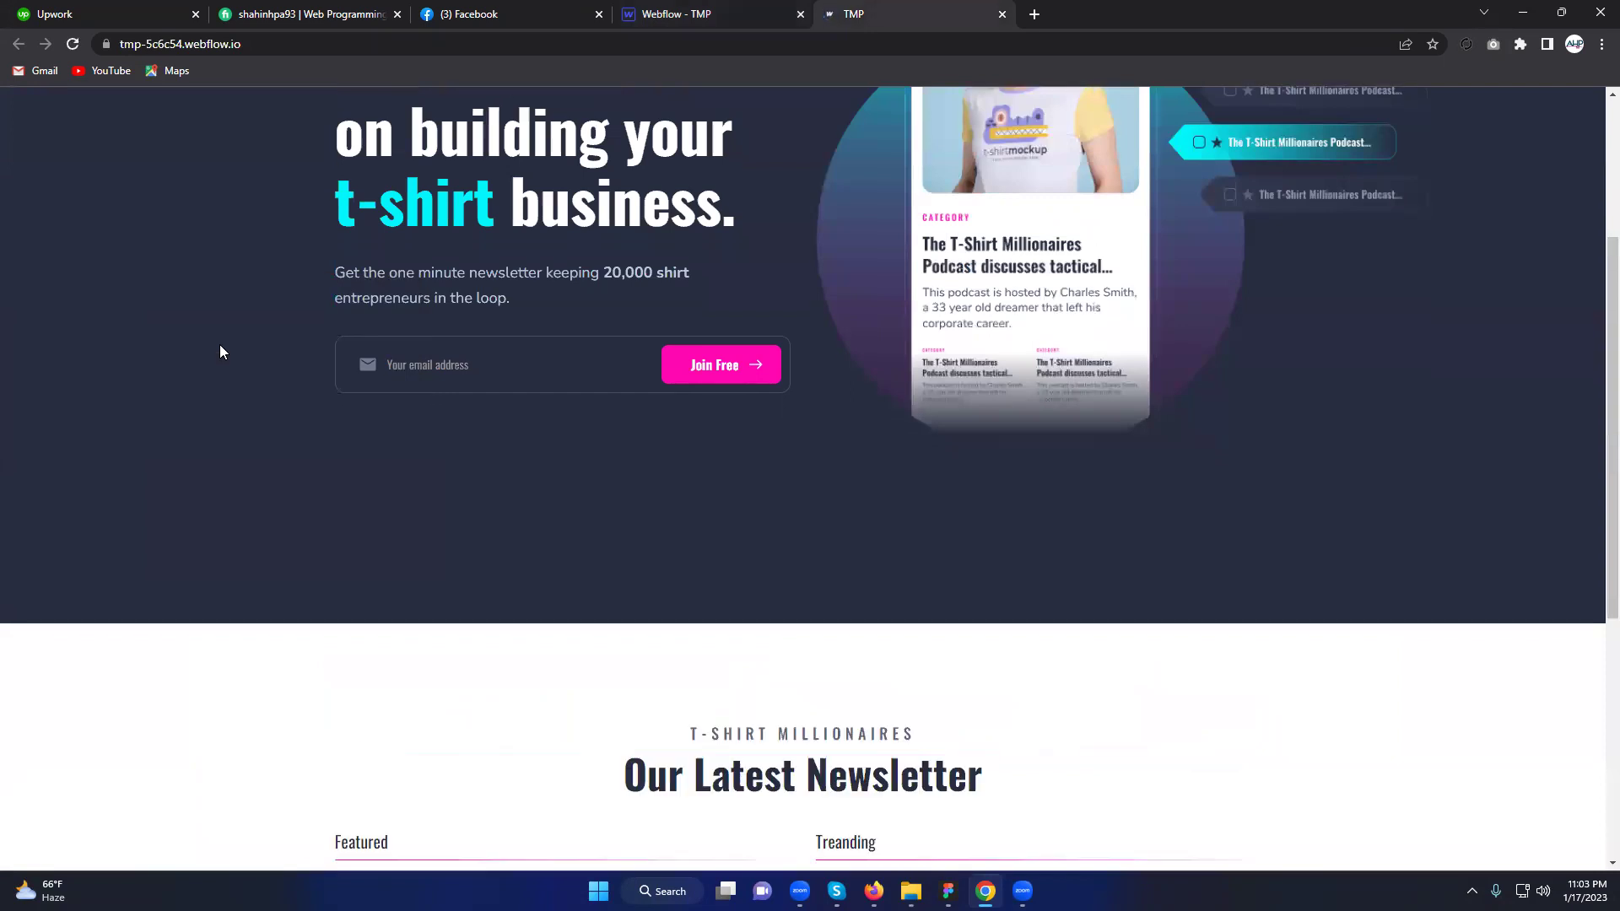
Step: Review the Our Latest Newsletter section on the live page and compare its post layout with the Figma design
scroll(304, 447, "down", 5)
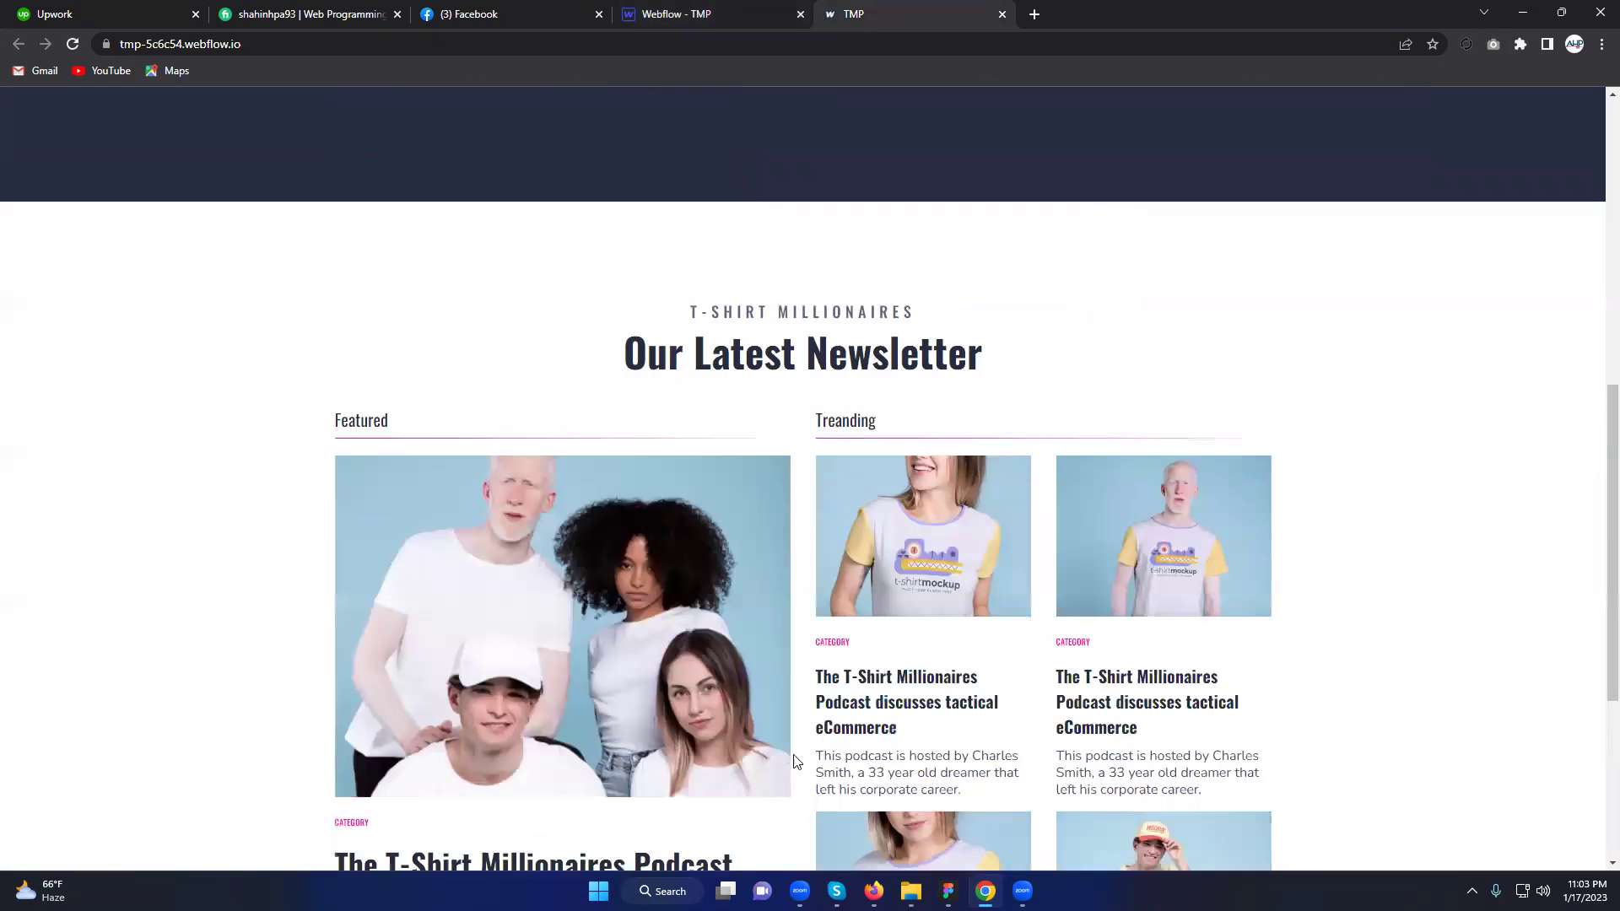
scroll(342, 527, "down", 2)
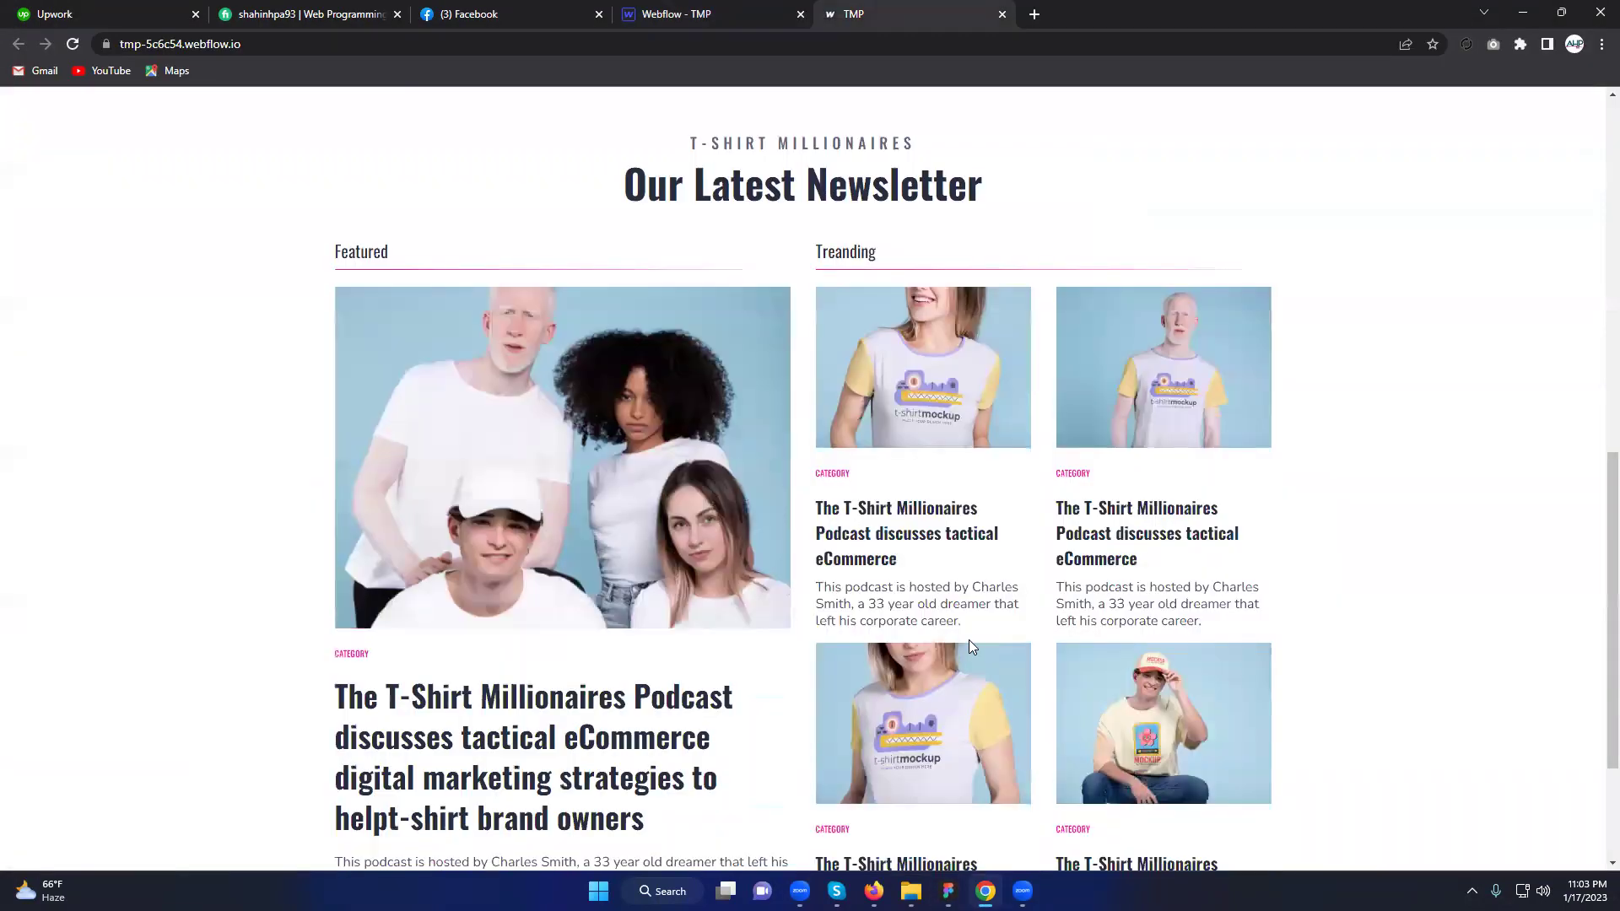
scroll(968, 639, "down", 3)
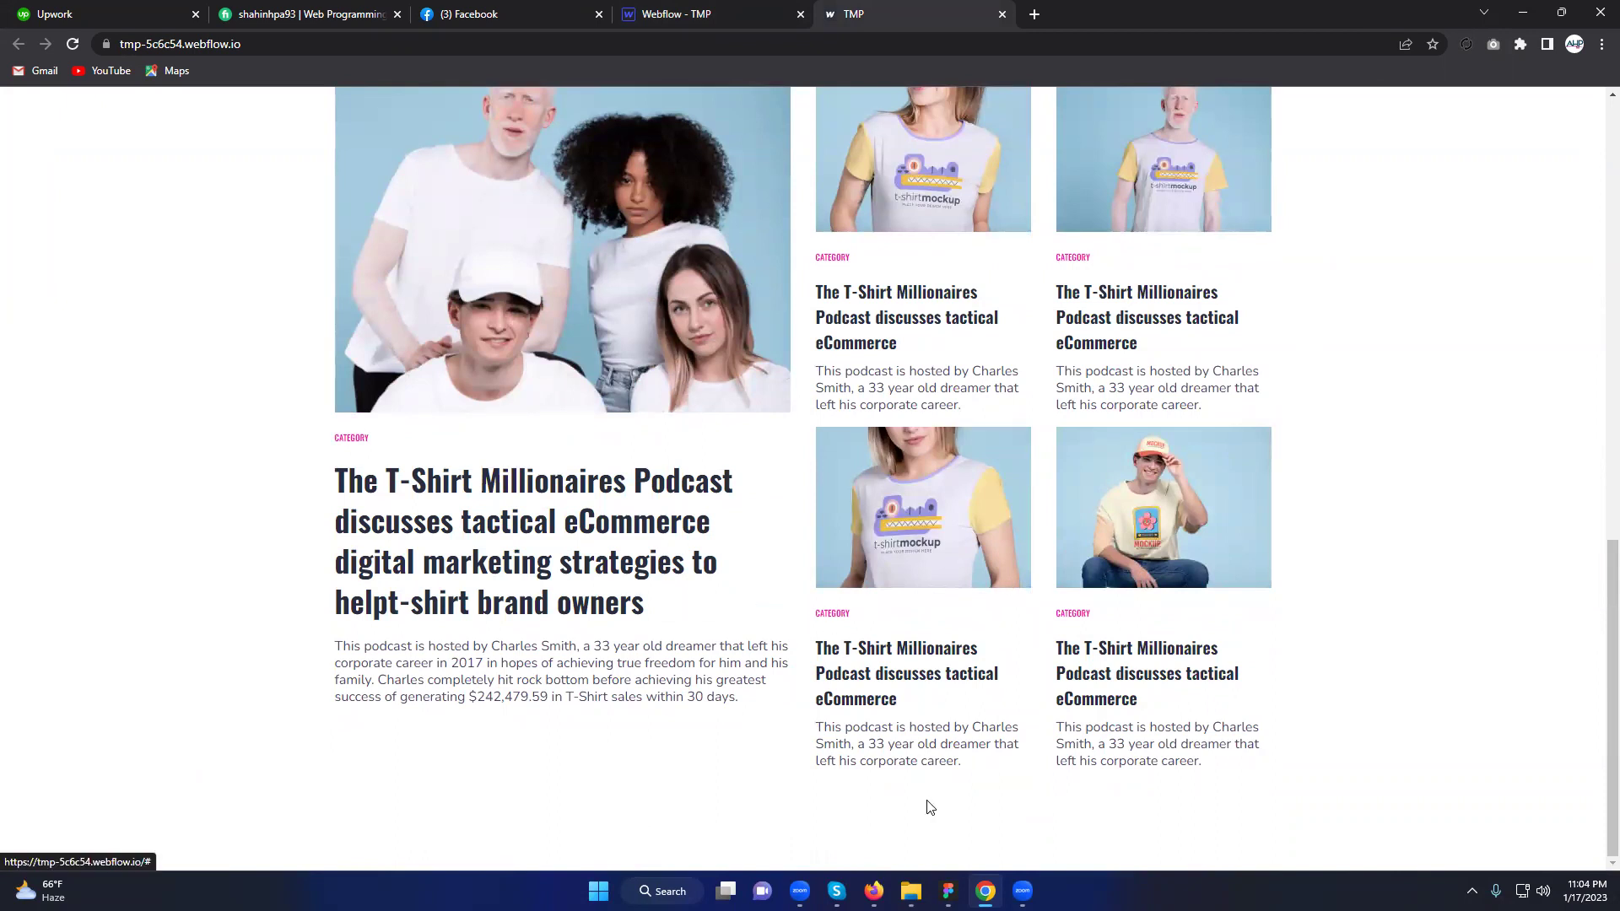
left_click(949, 891)
scroll(1070, 662, "down", 5)
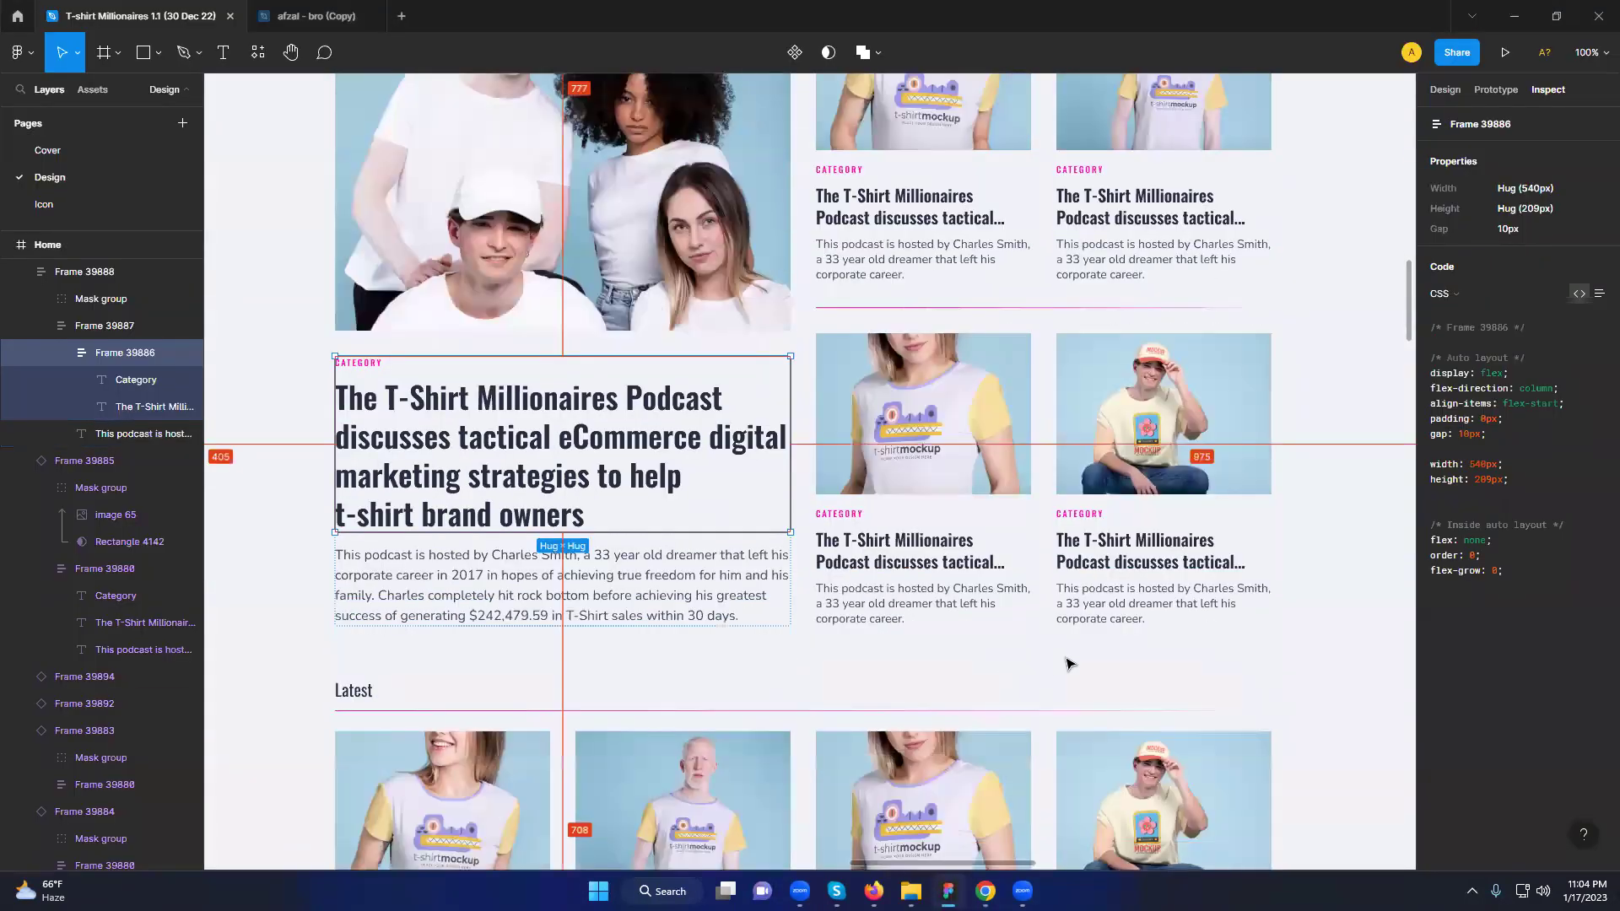
left_click(986, 891)
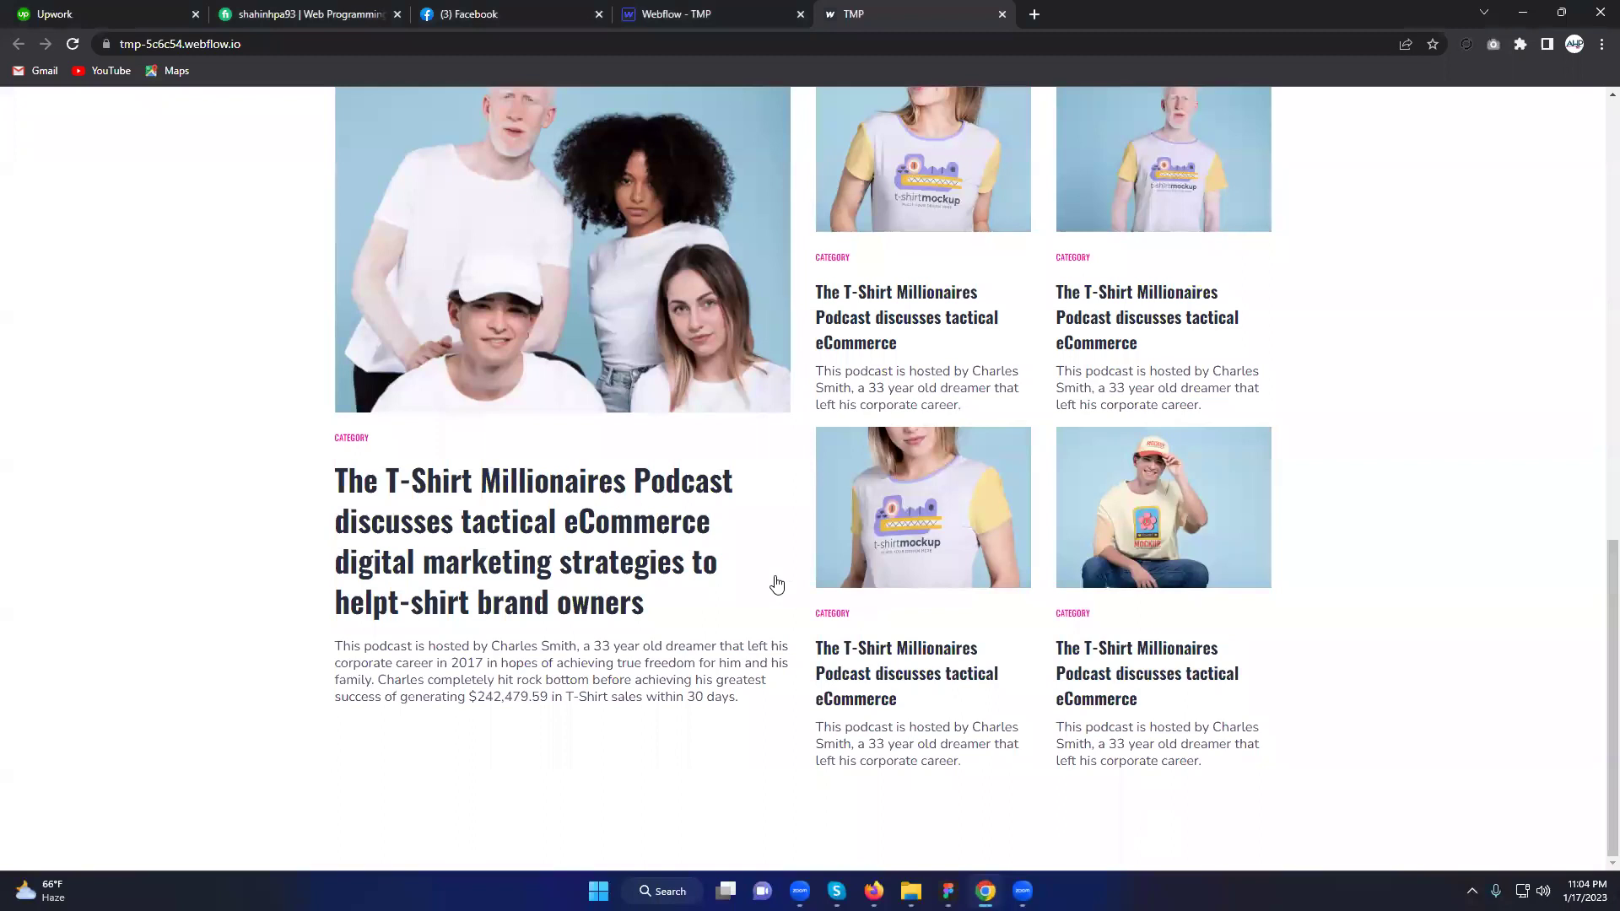
Step: Compare the featured and trending post intros with the Figma design, and inspect the typography of a trending post's intro text there
left_click(687, 14)
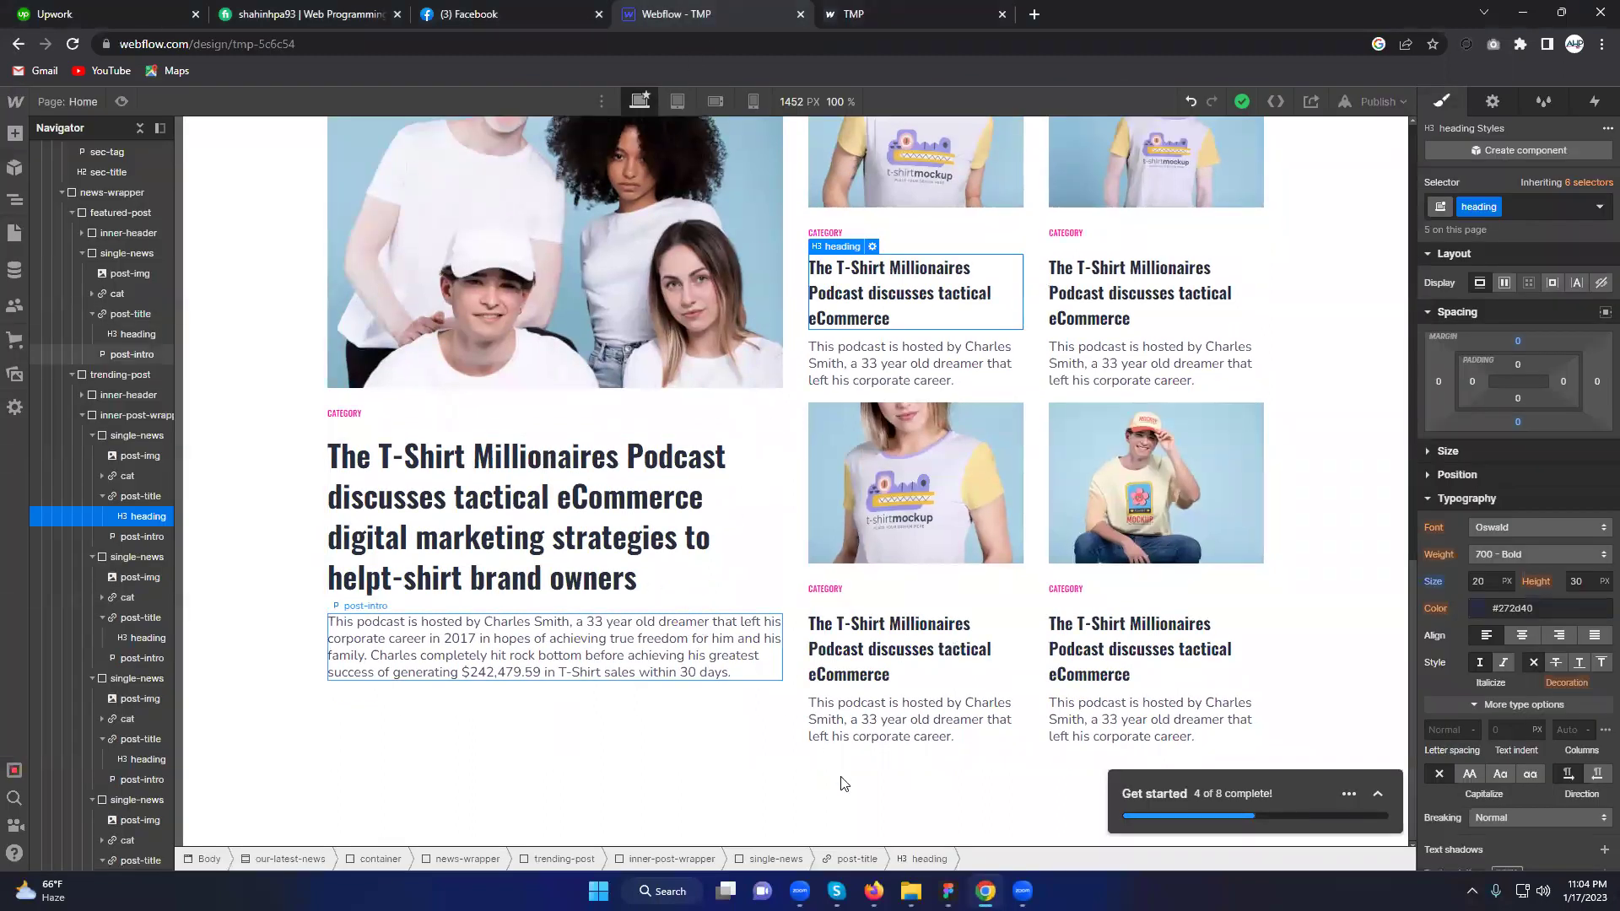
key("alt+Tab")
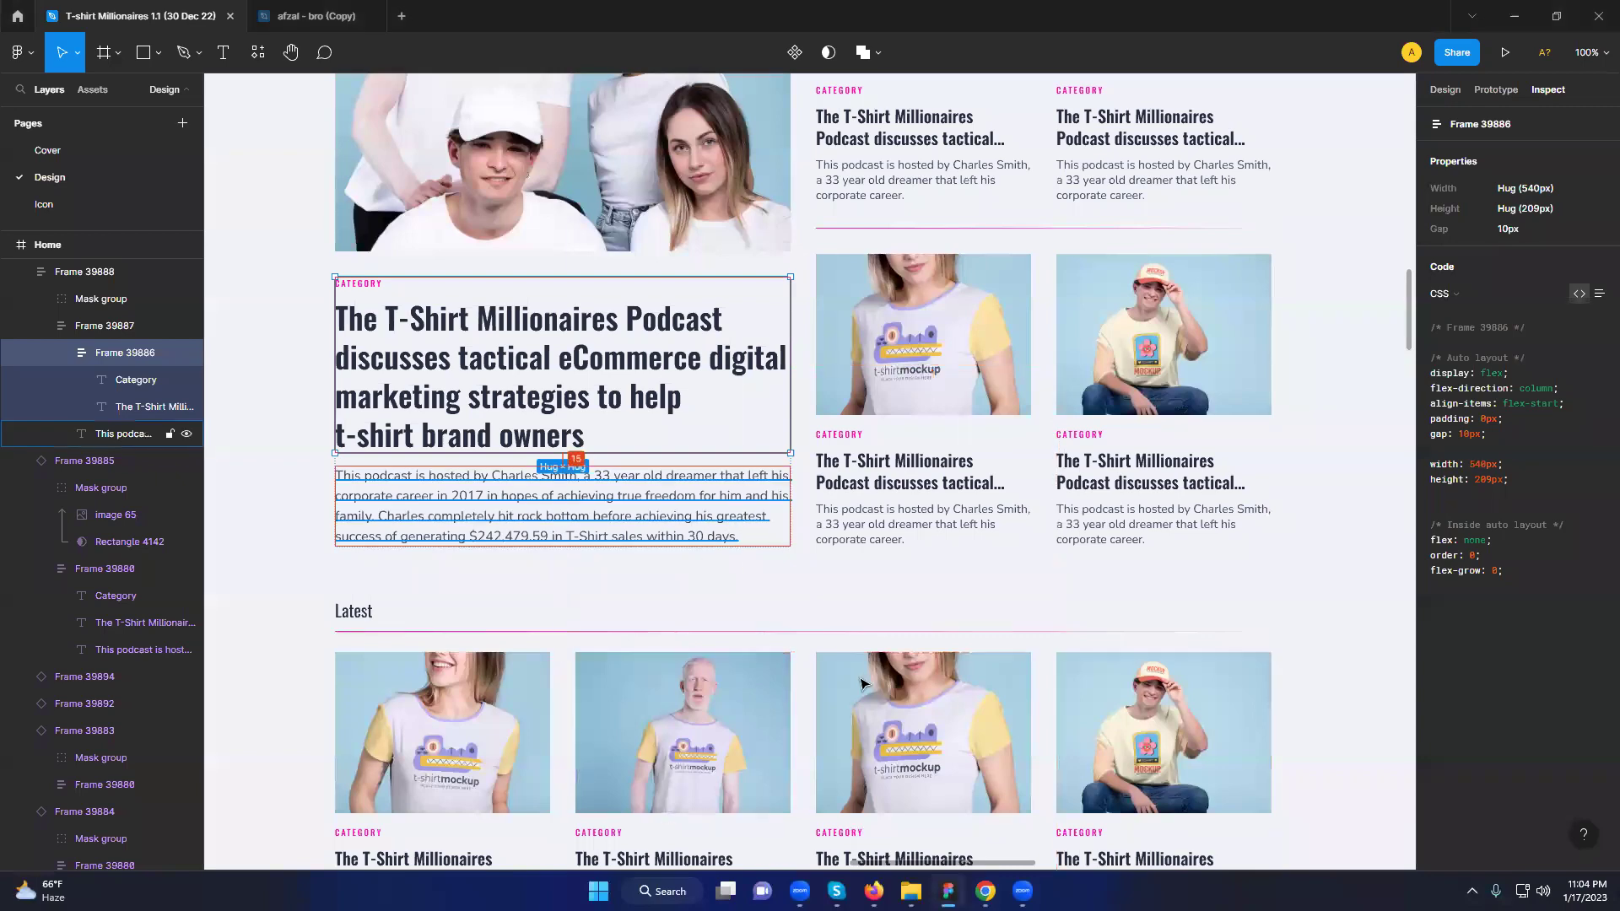
key("alt+Tab")
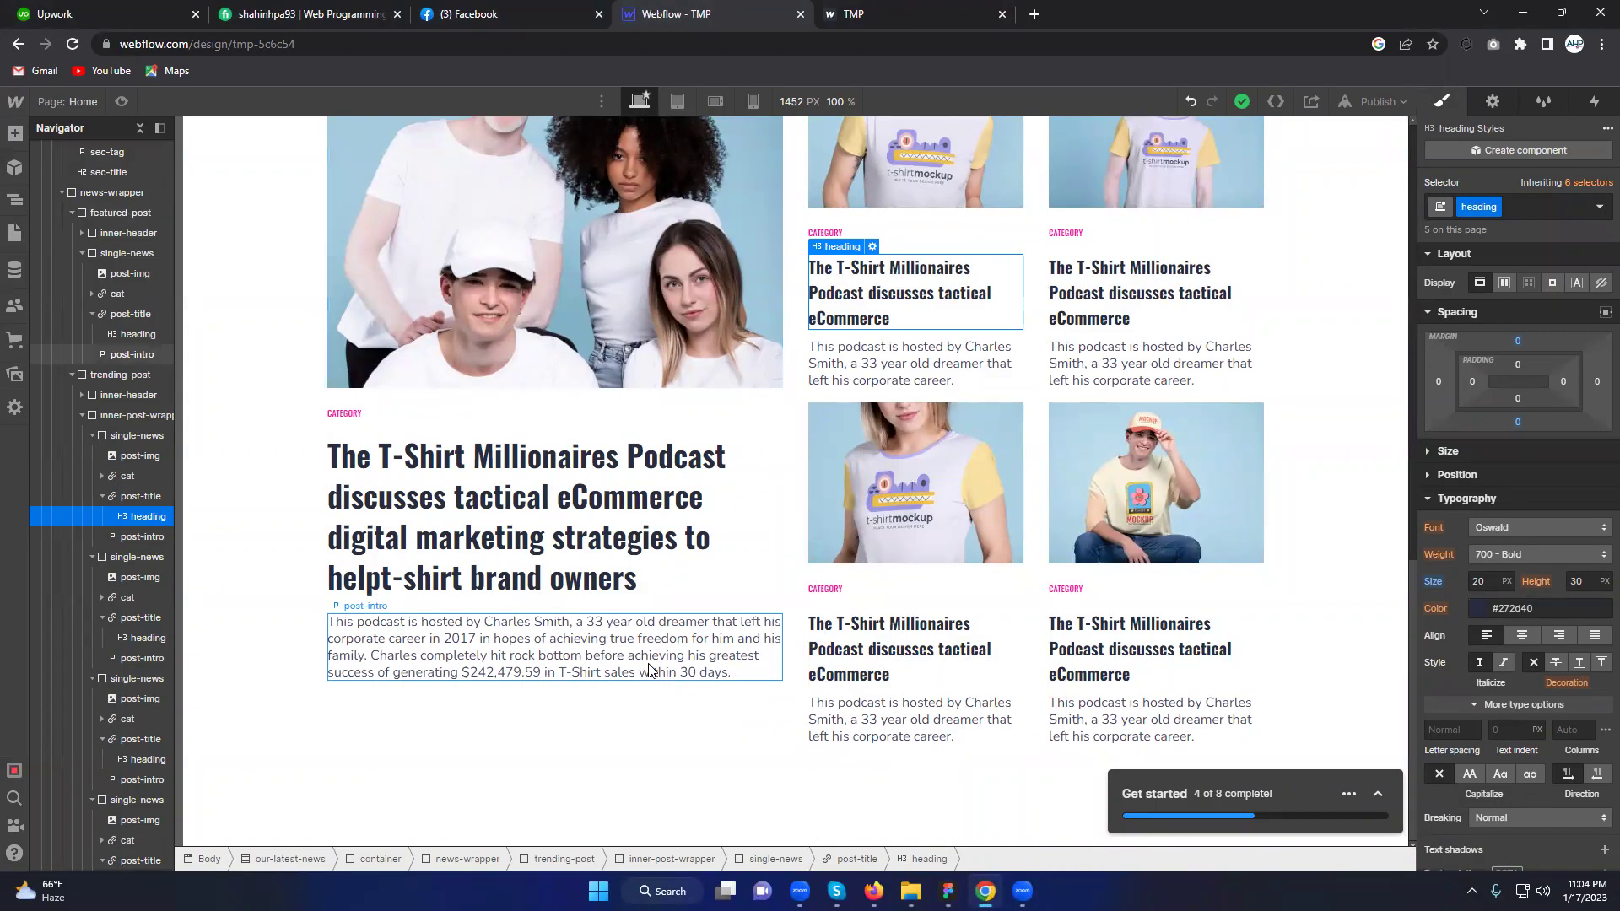
left_click(650, 671)
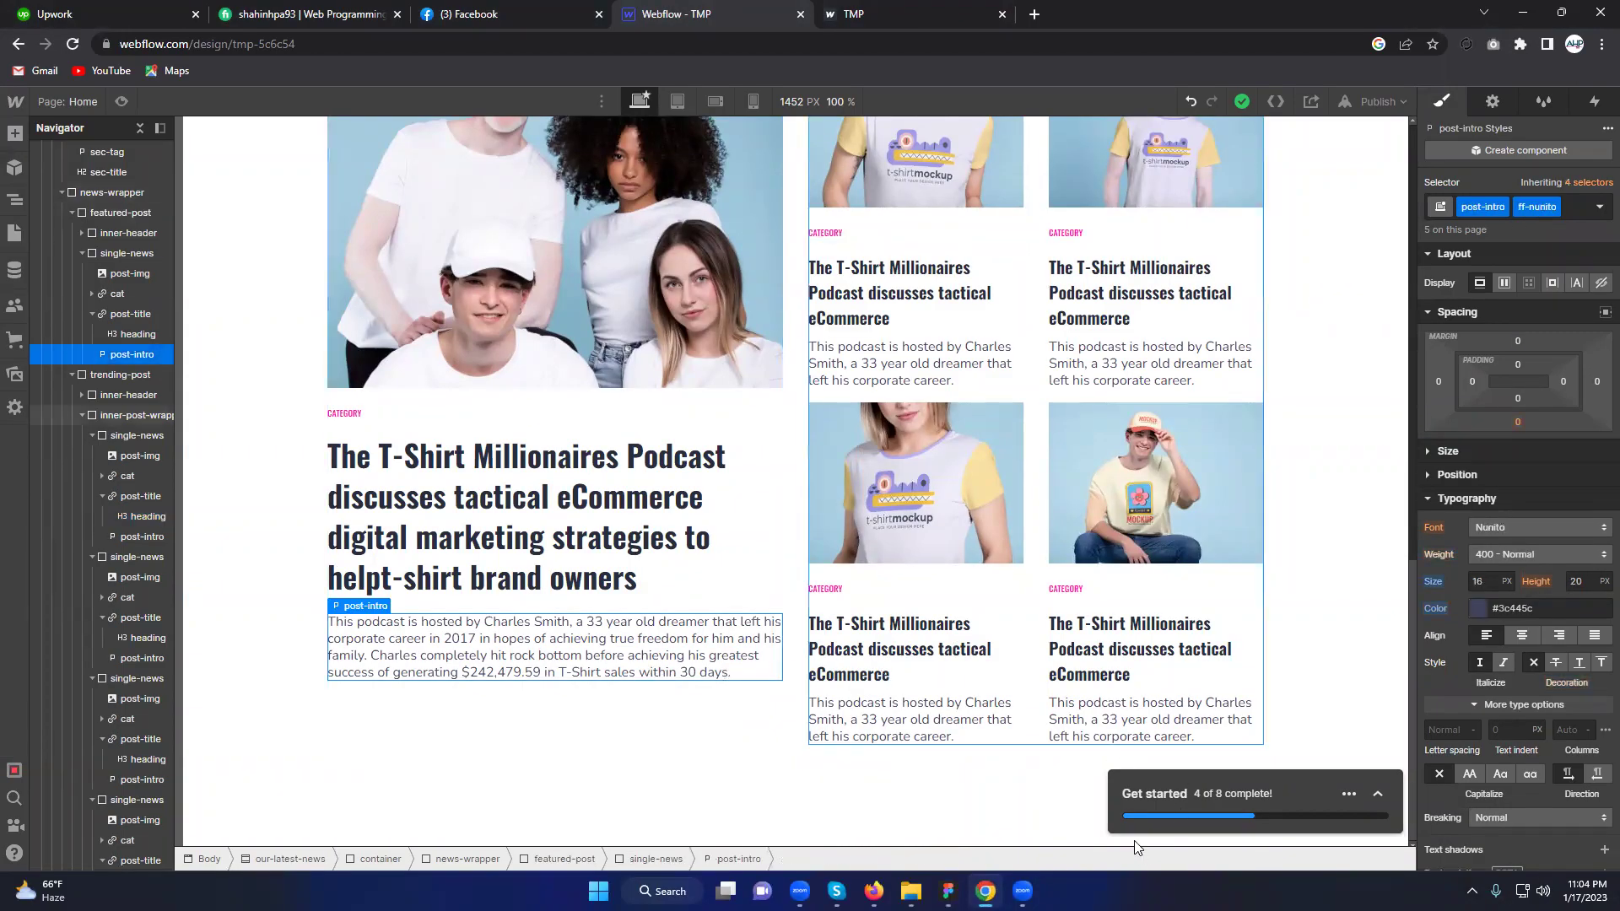
left_click(873, 721)
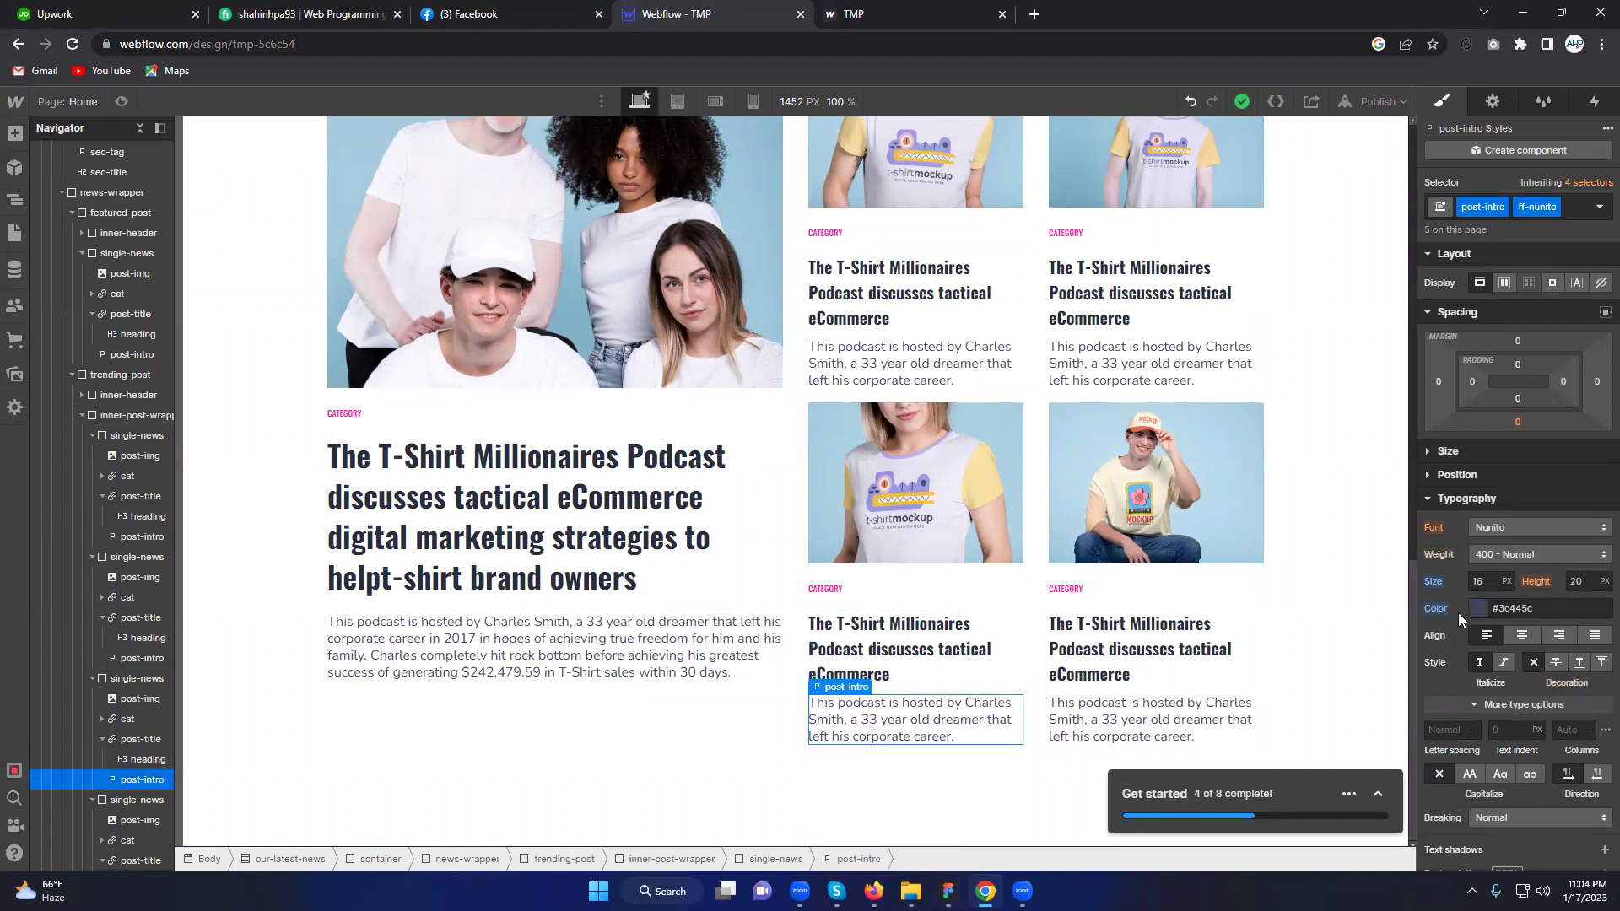
key("alt+Tab")
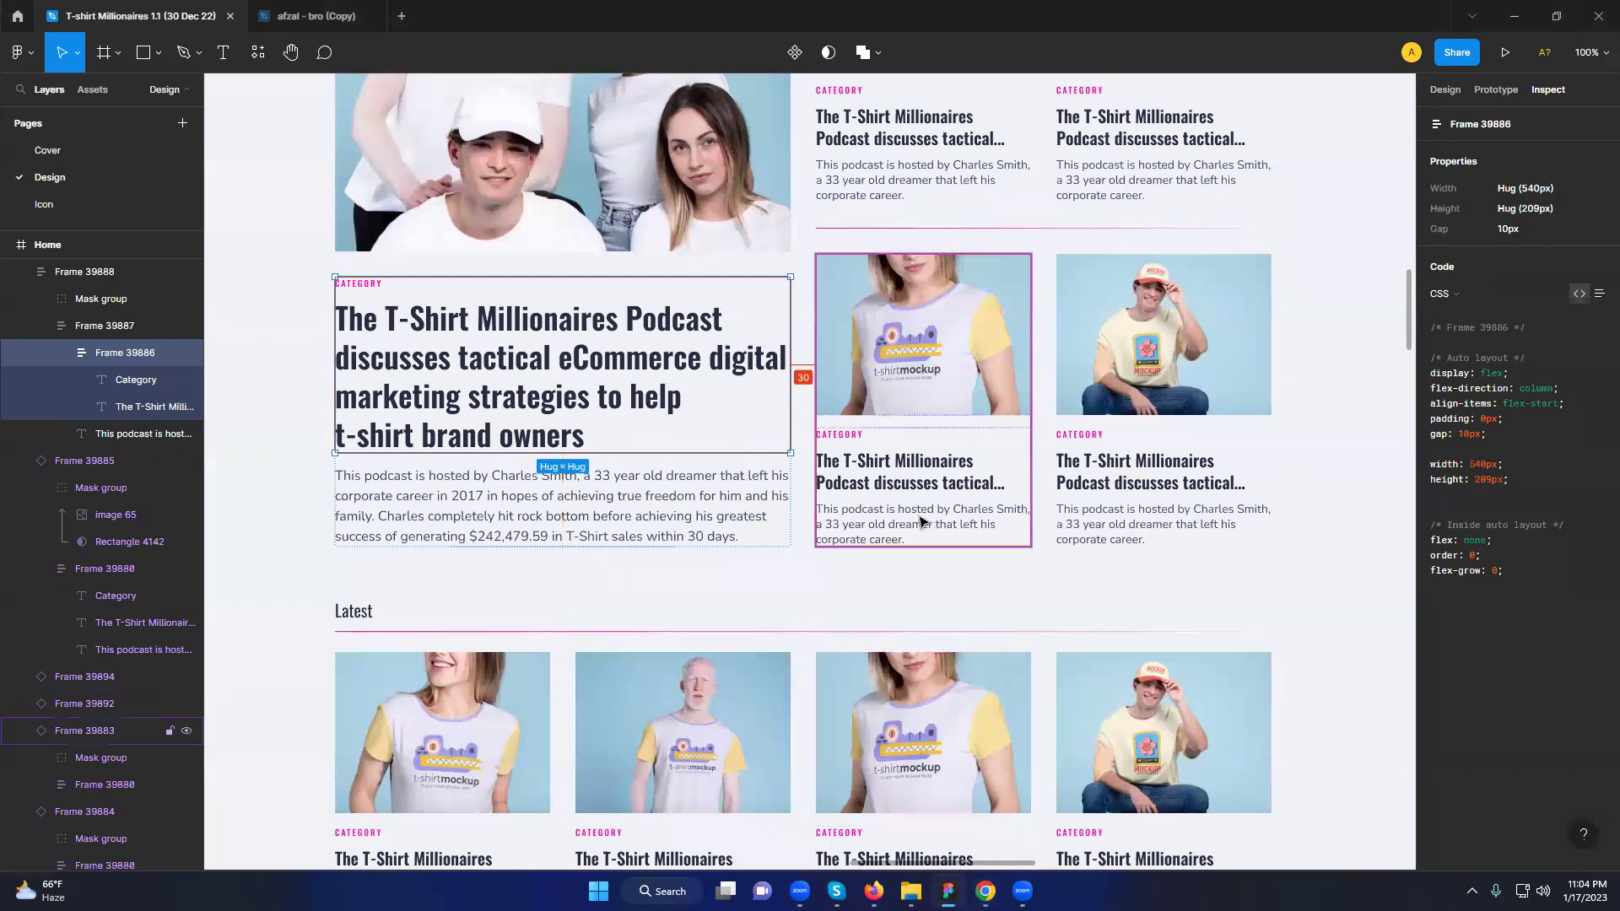
left_click(921, 521)
double_click(922, 521)
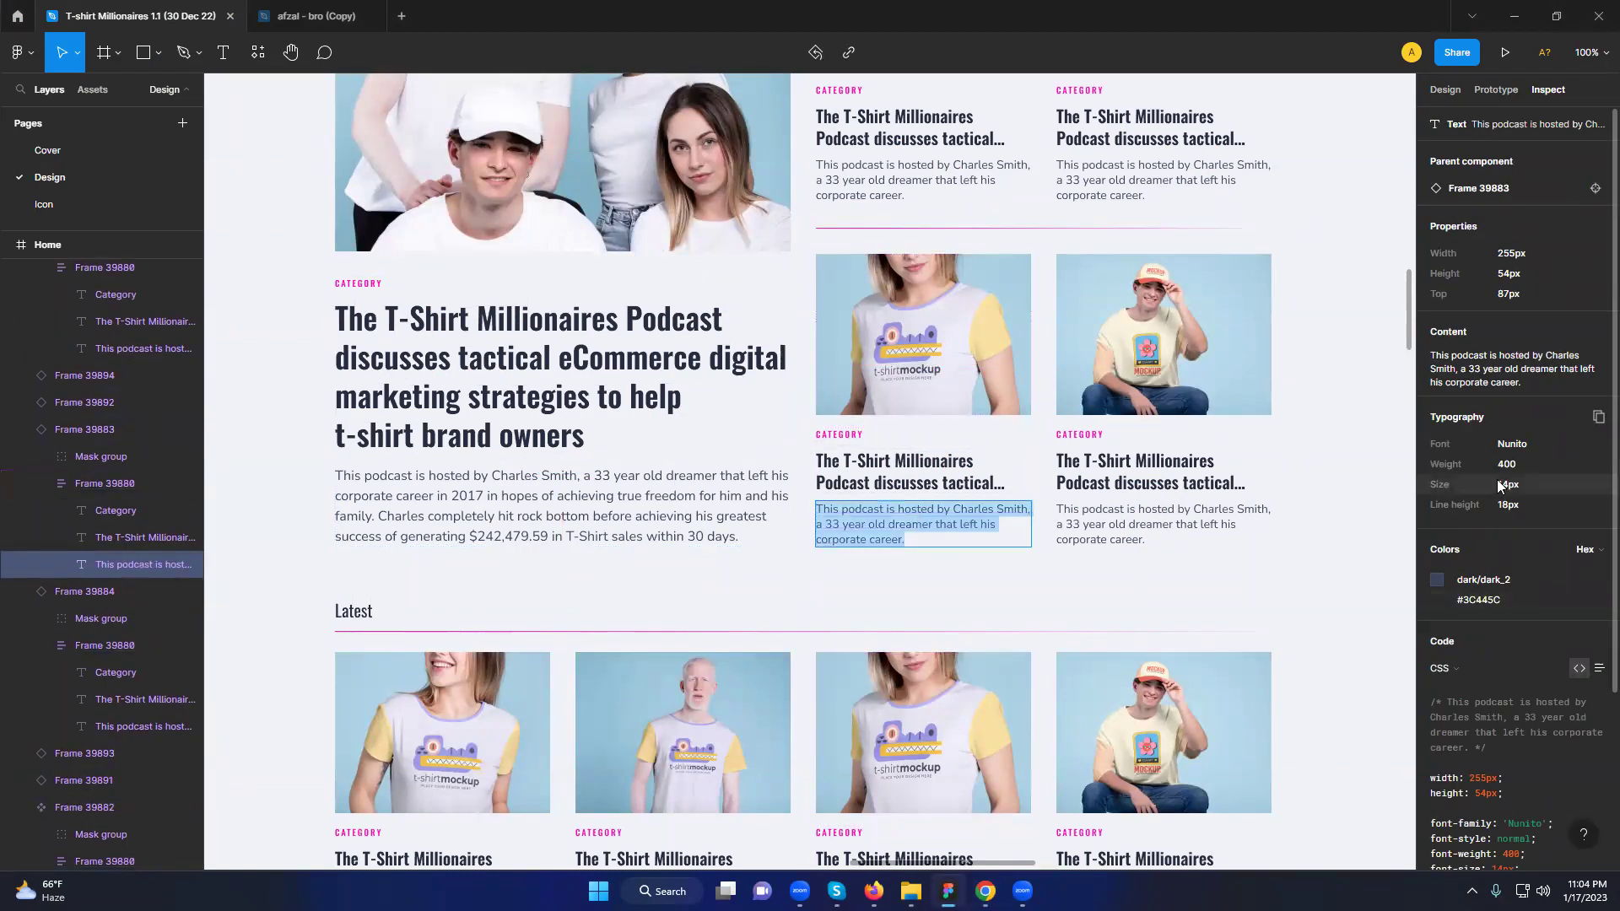
key("alt+Tab")
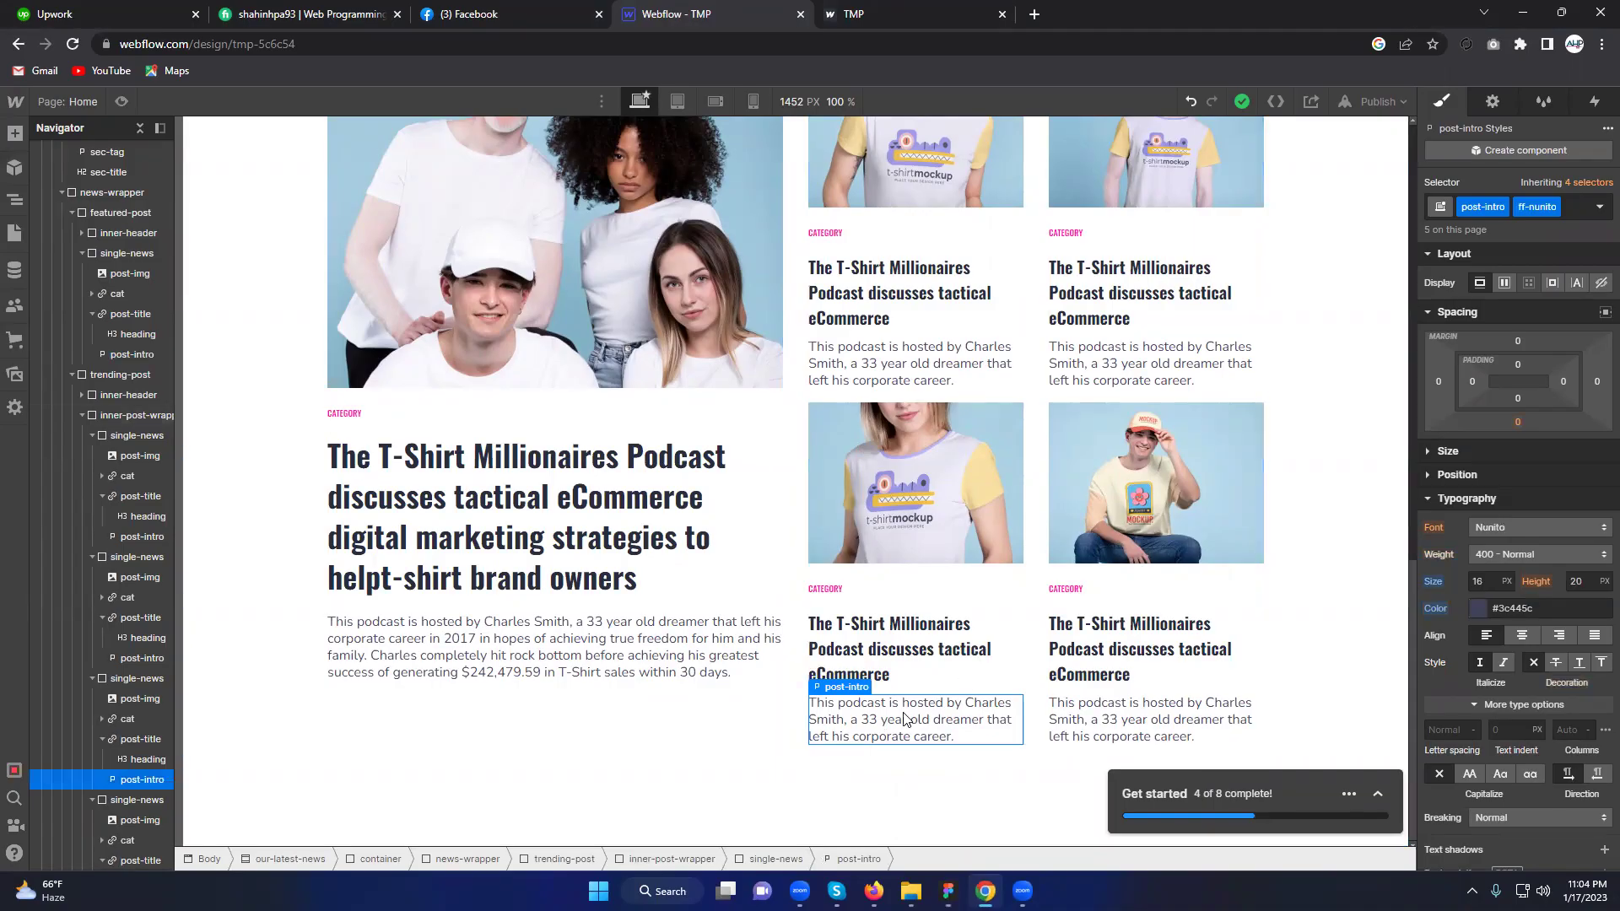
Step: Add a combo class fs-14 to the lower-left trending post's intro in Webflow and set its font size to 14 px
left_click(1573, 213)
type("fs")
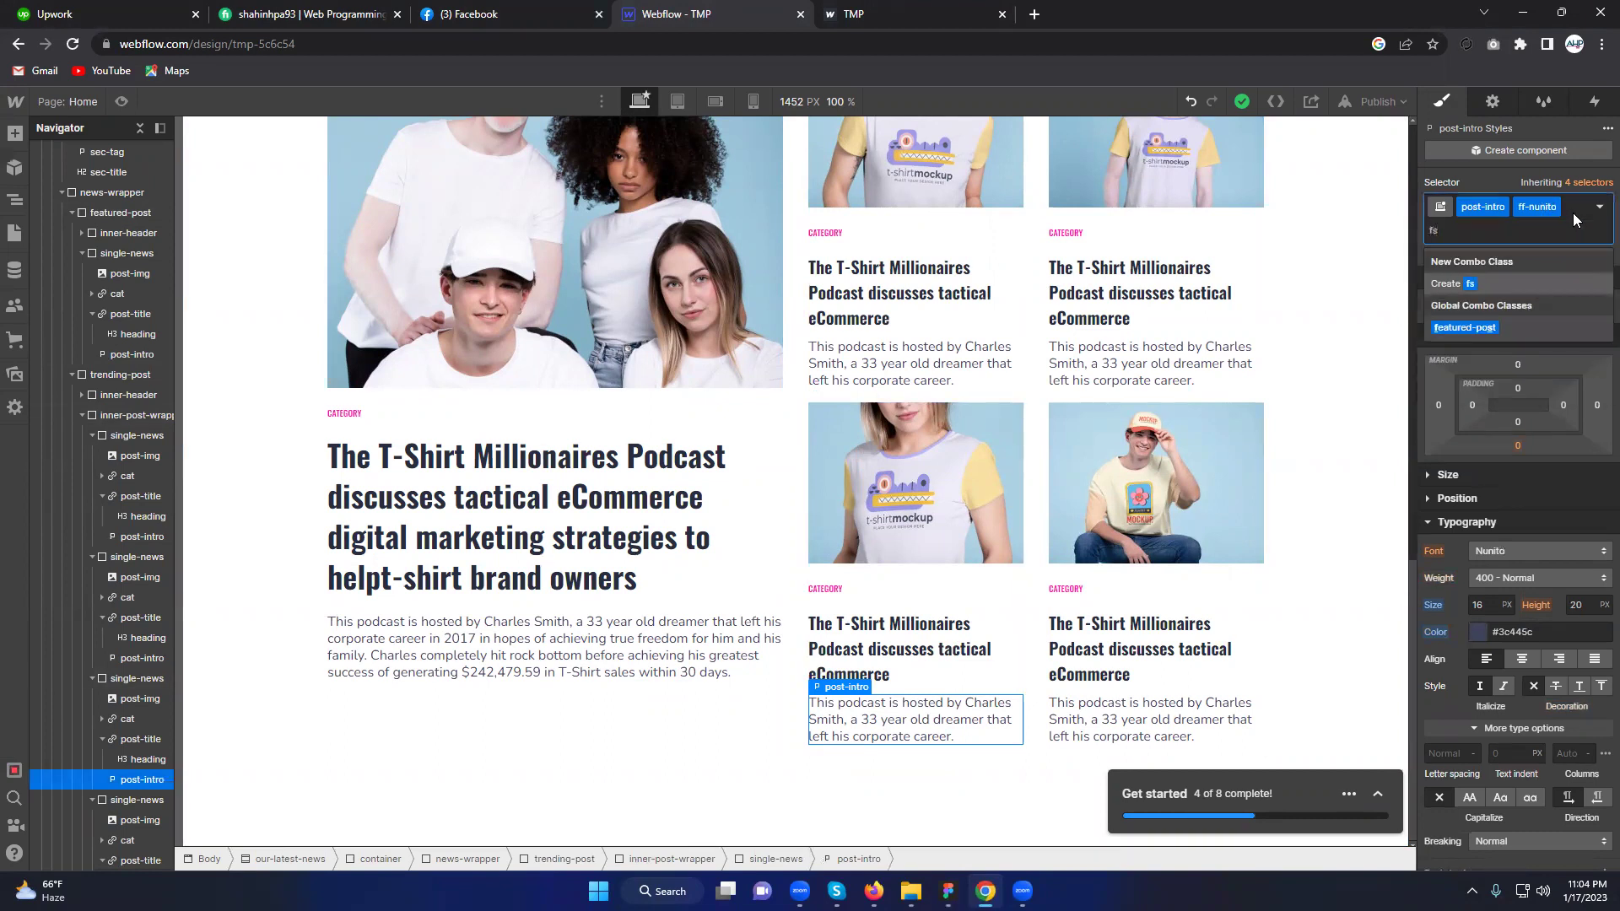
type("-14")
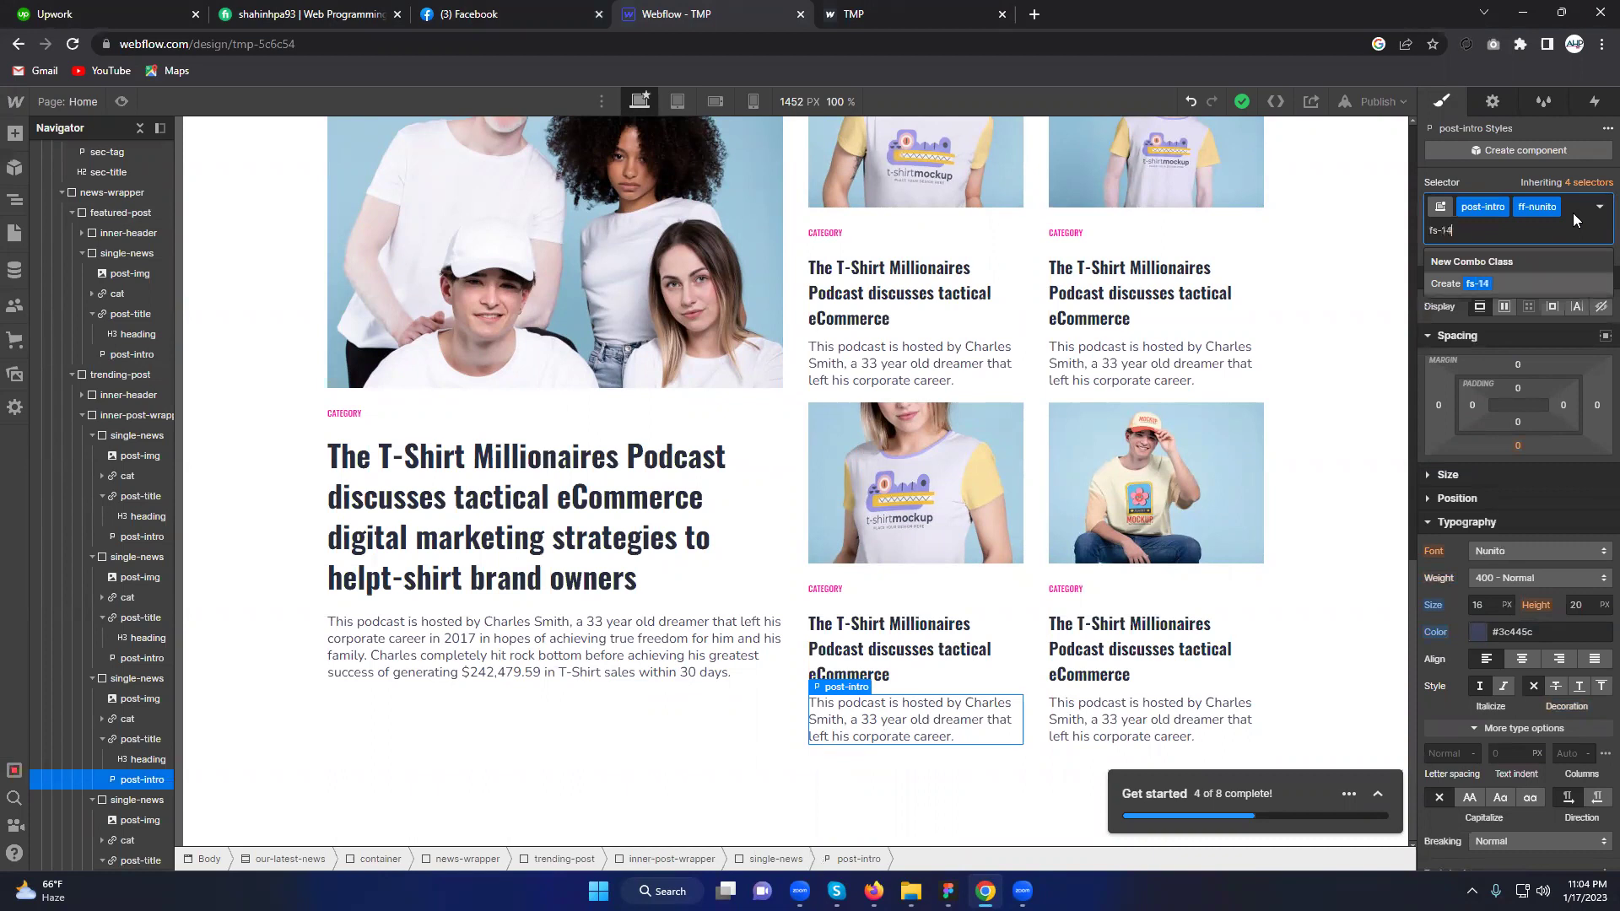
key("Return")
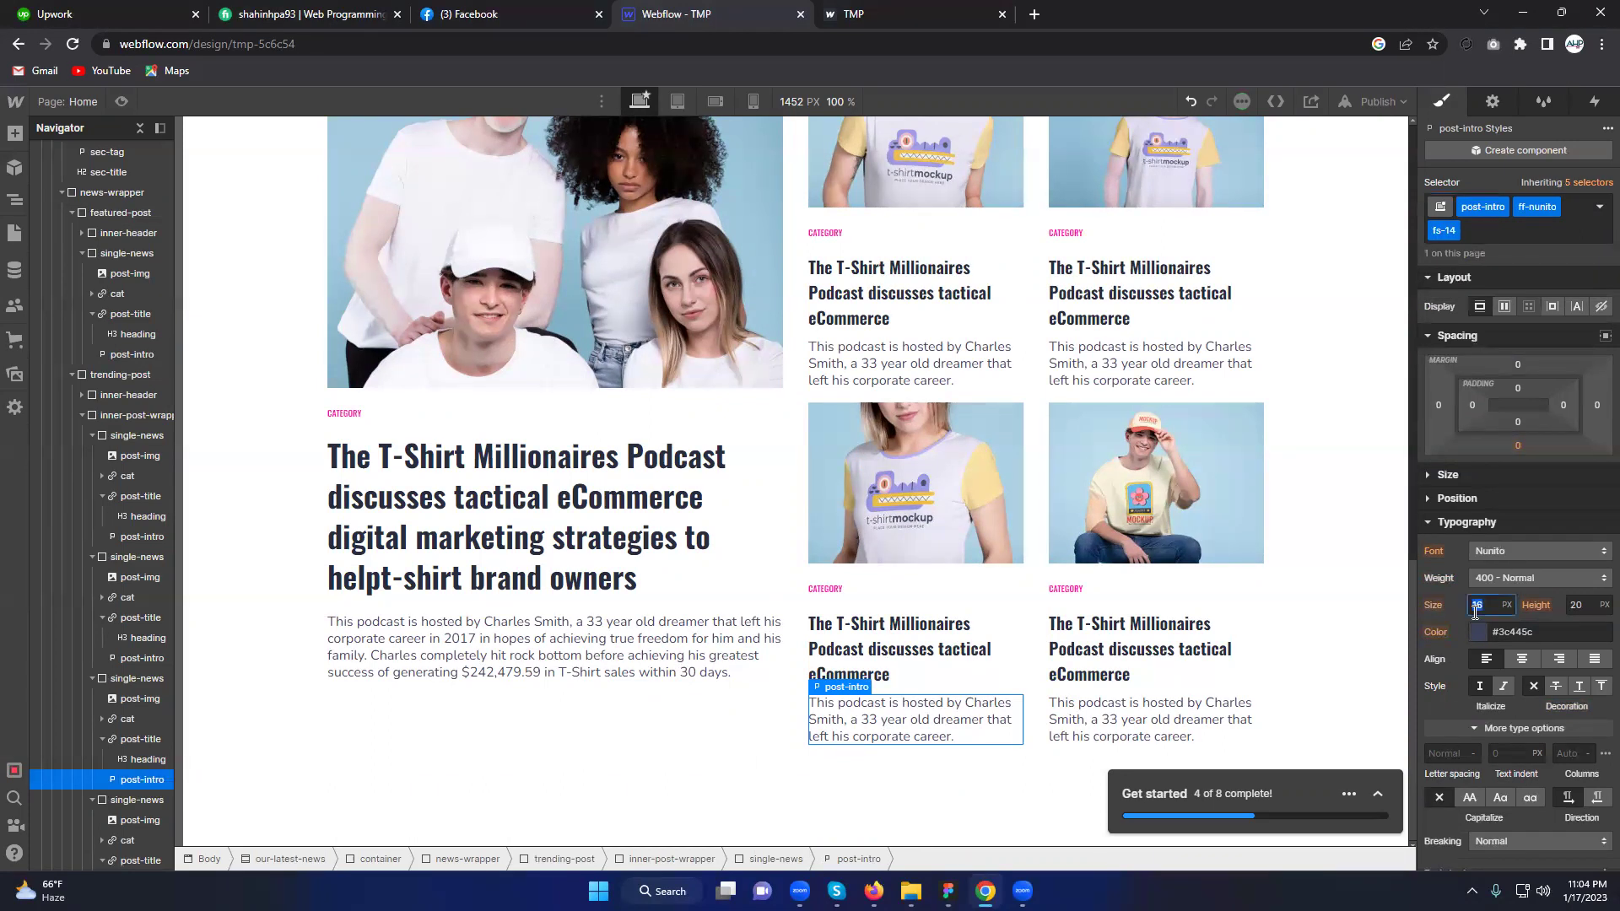
left_click(1475, 606)
type("14")
key("Return")
Step: Apply the existing fs-14 combo class to the intro paragraphs of the other three trending posts
left_click(1143, 720)
left_click(1583, 210)
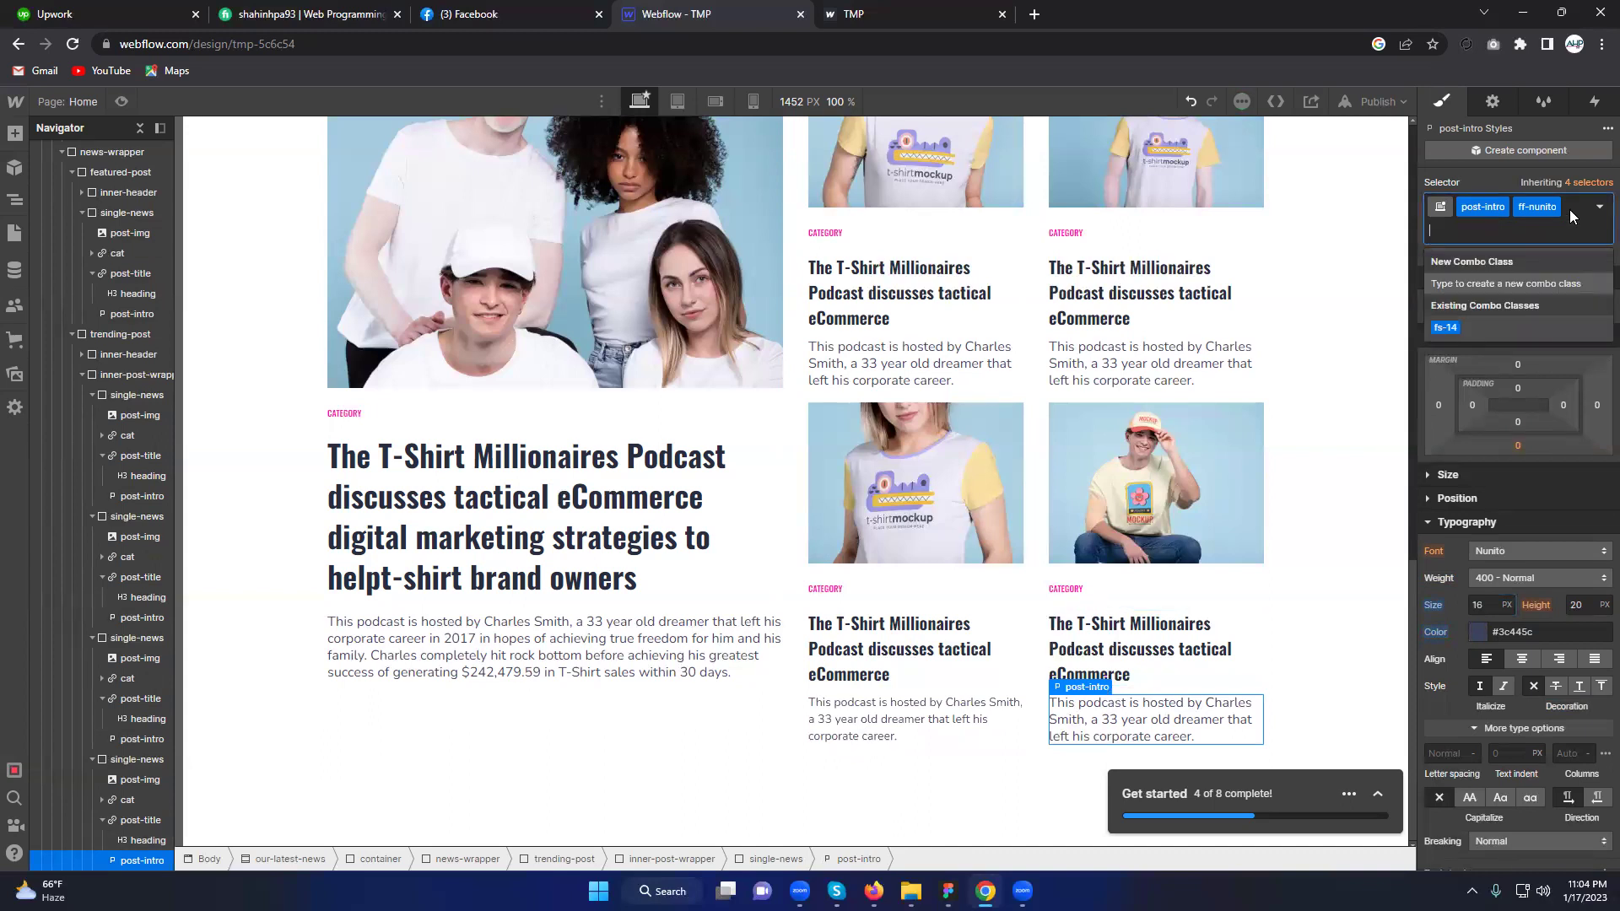
left_click(1149, 371)
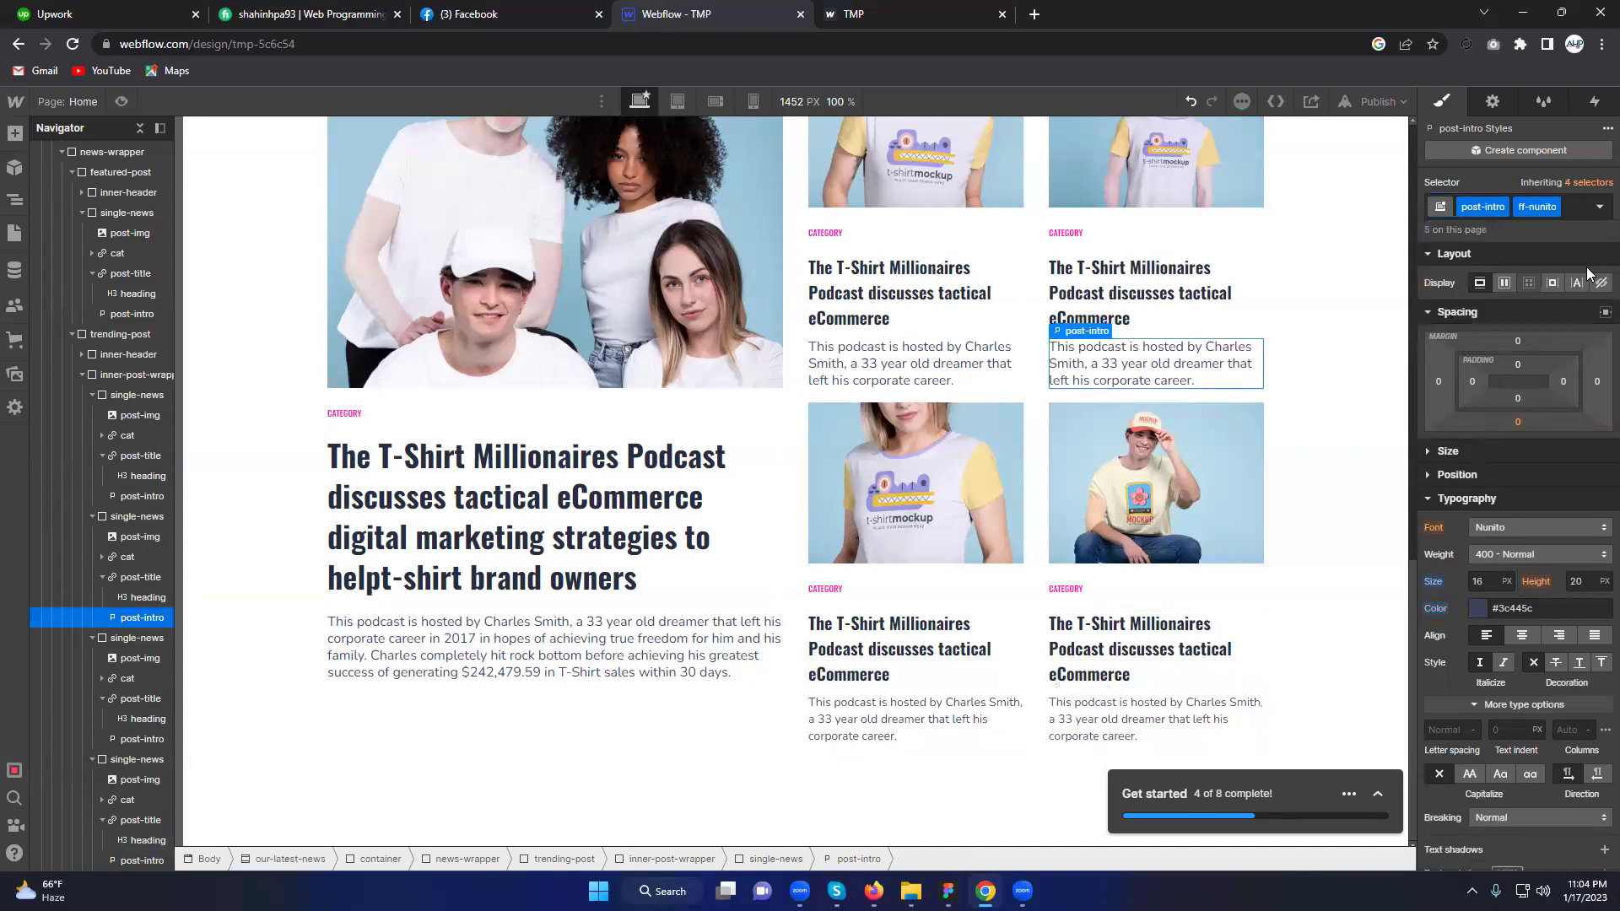
left_click(1568, 206)
left_click(1444, 324)
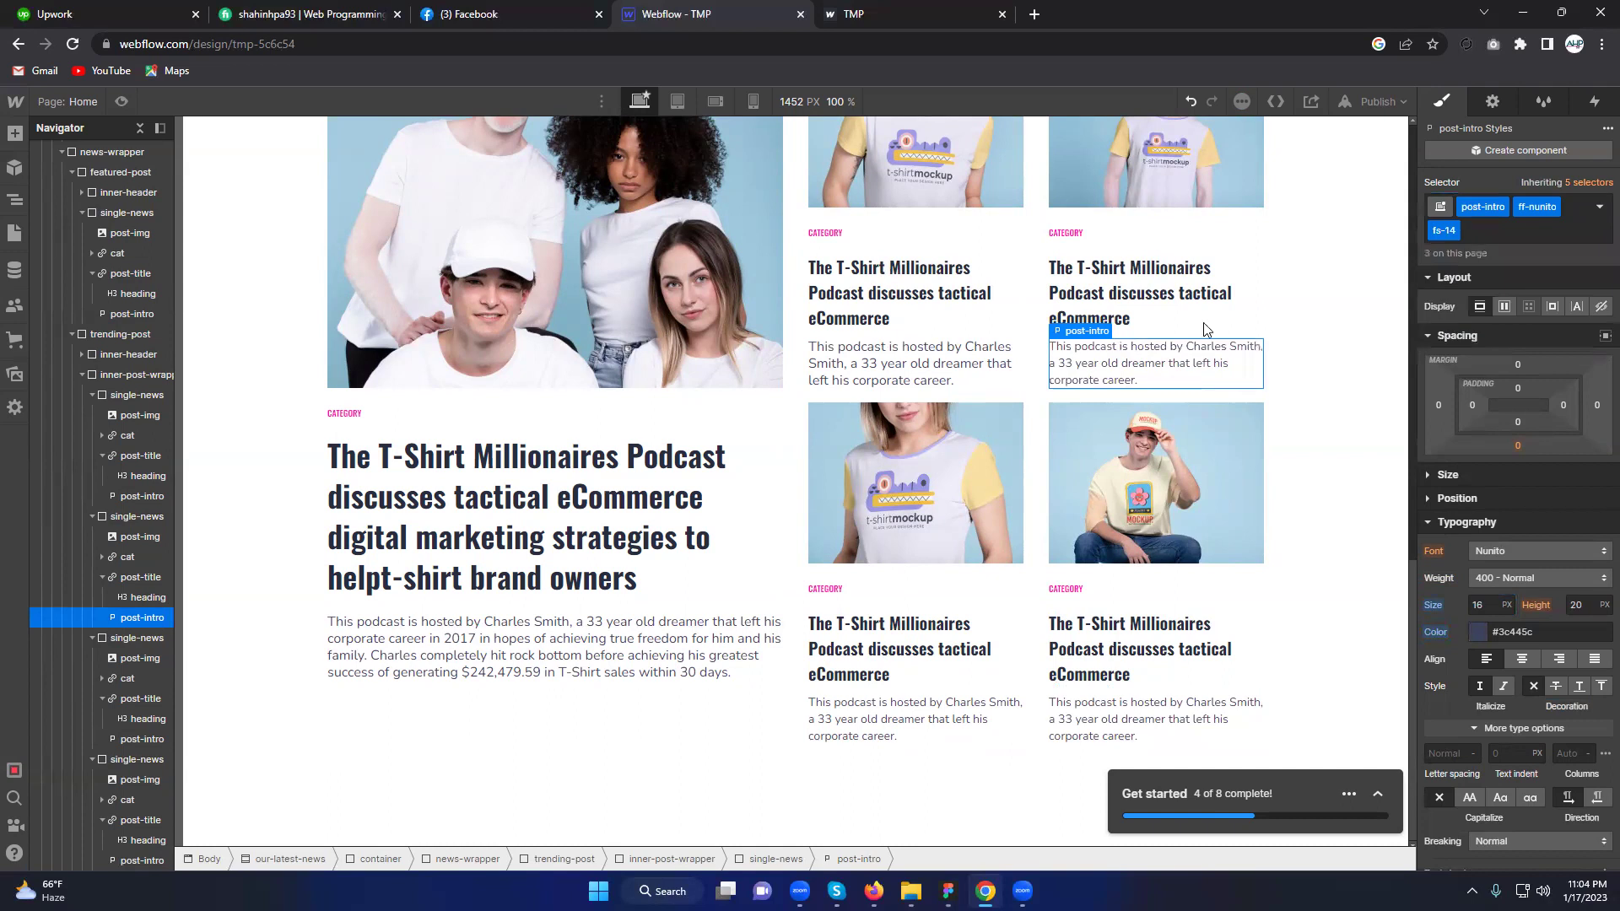
left_click(920, 358)
left_click(1581, 211)
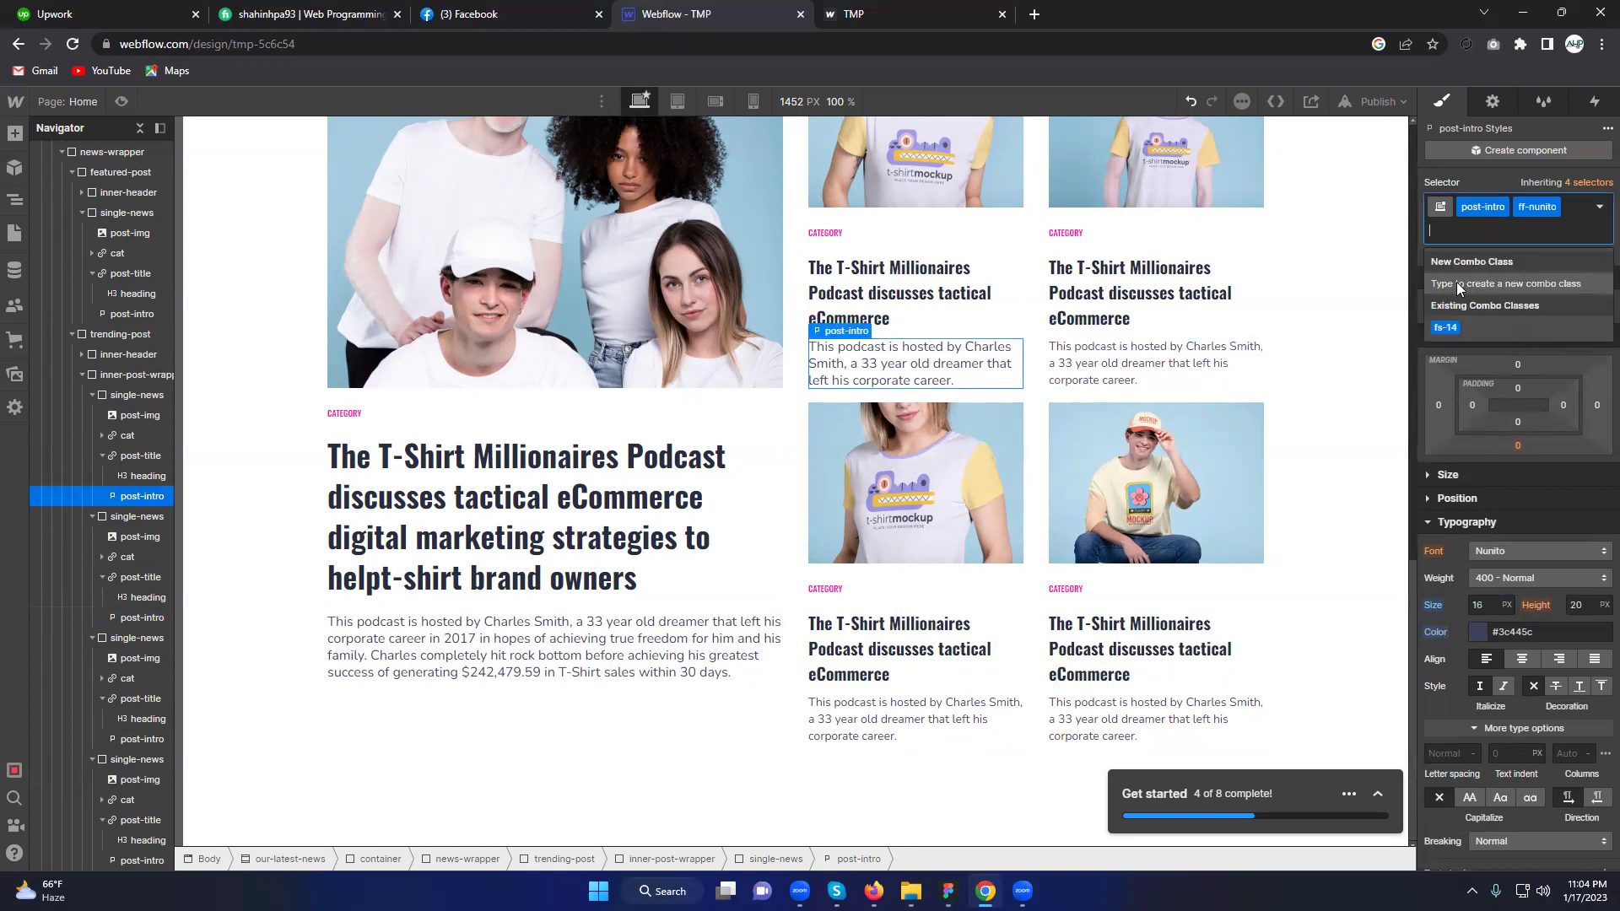
left_click(1443, 327)
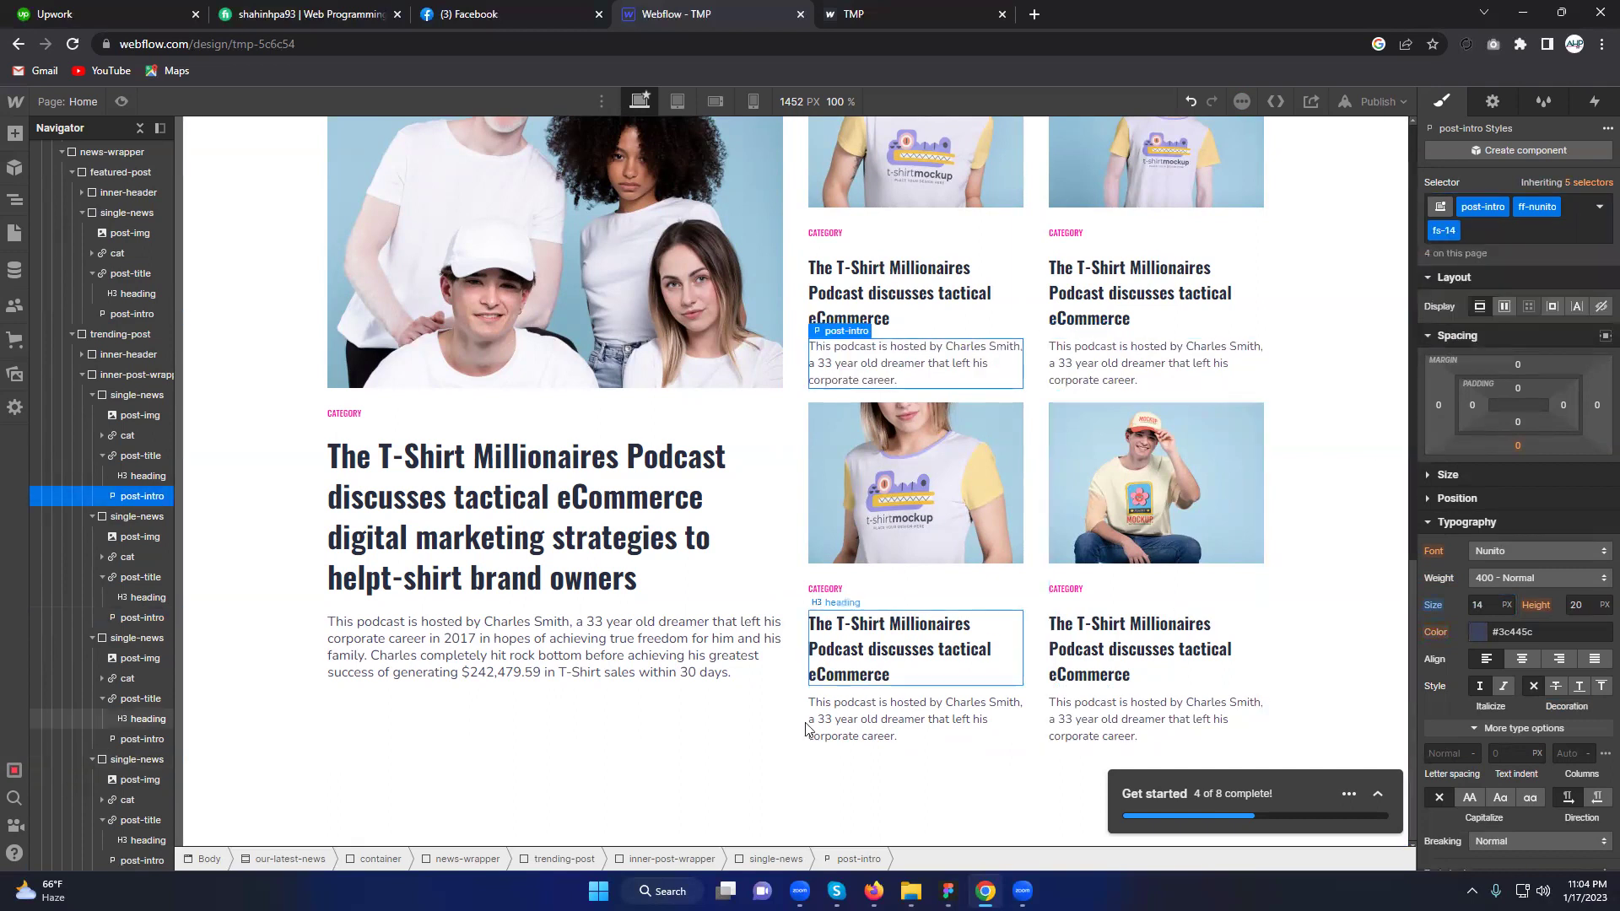
Step: Check the featured post's intro and the content below the featured and trending posts against the Figma design
left_click(777, 760)
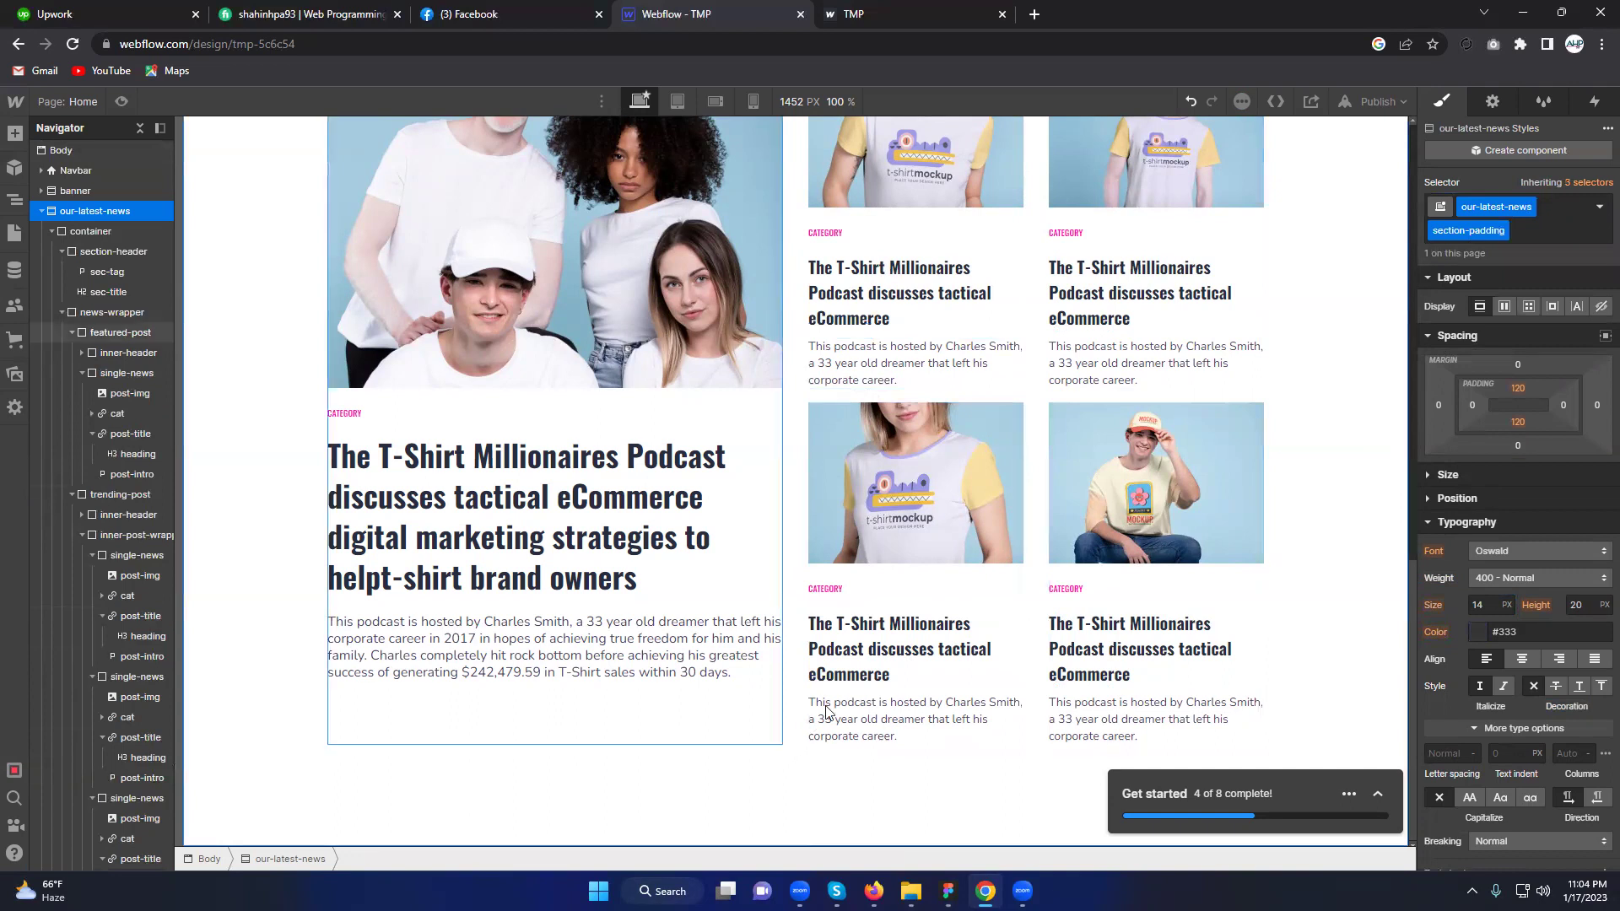
left_click(692, 661)
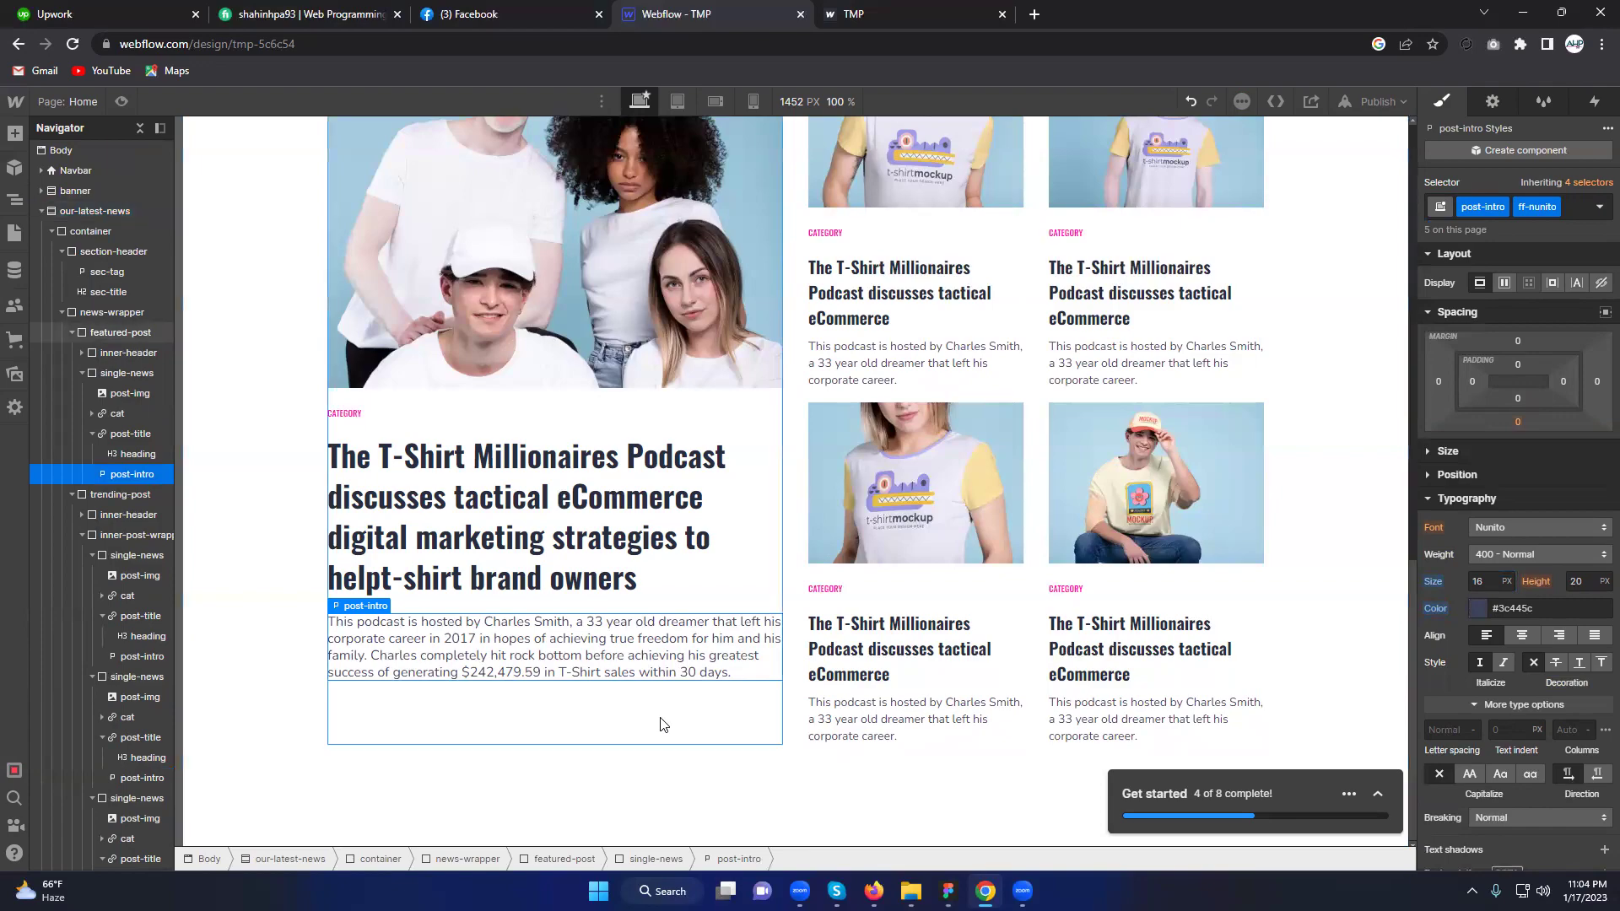
key("alt+Tab")
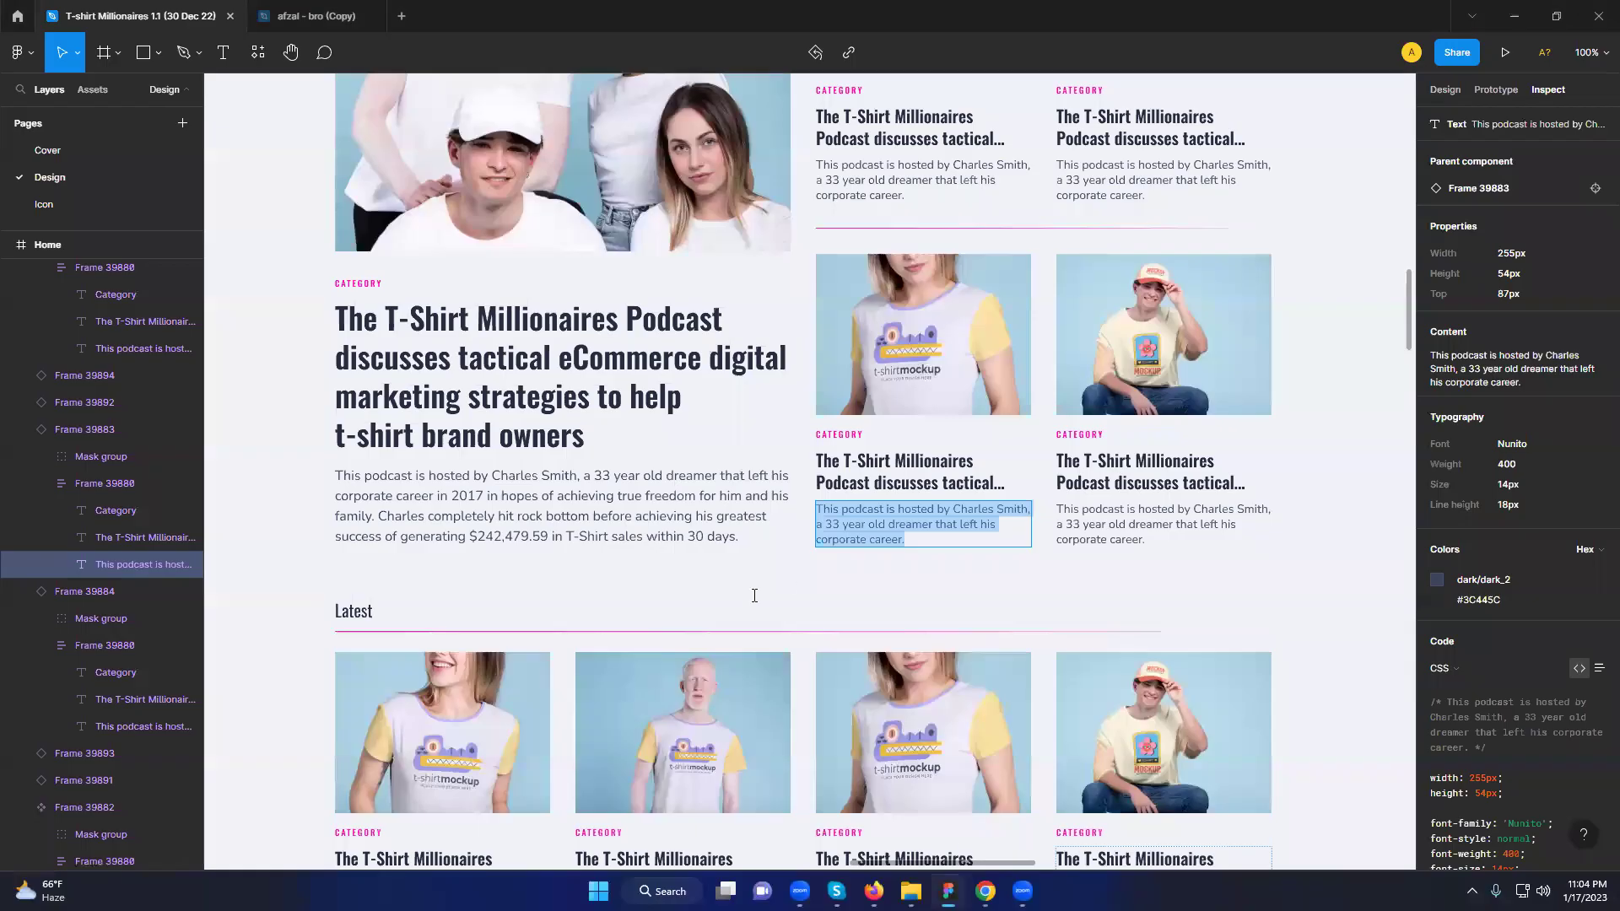
key("alt+Tab")
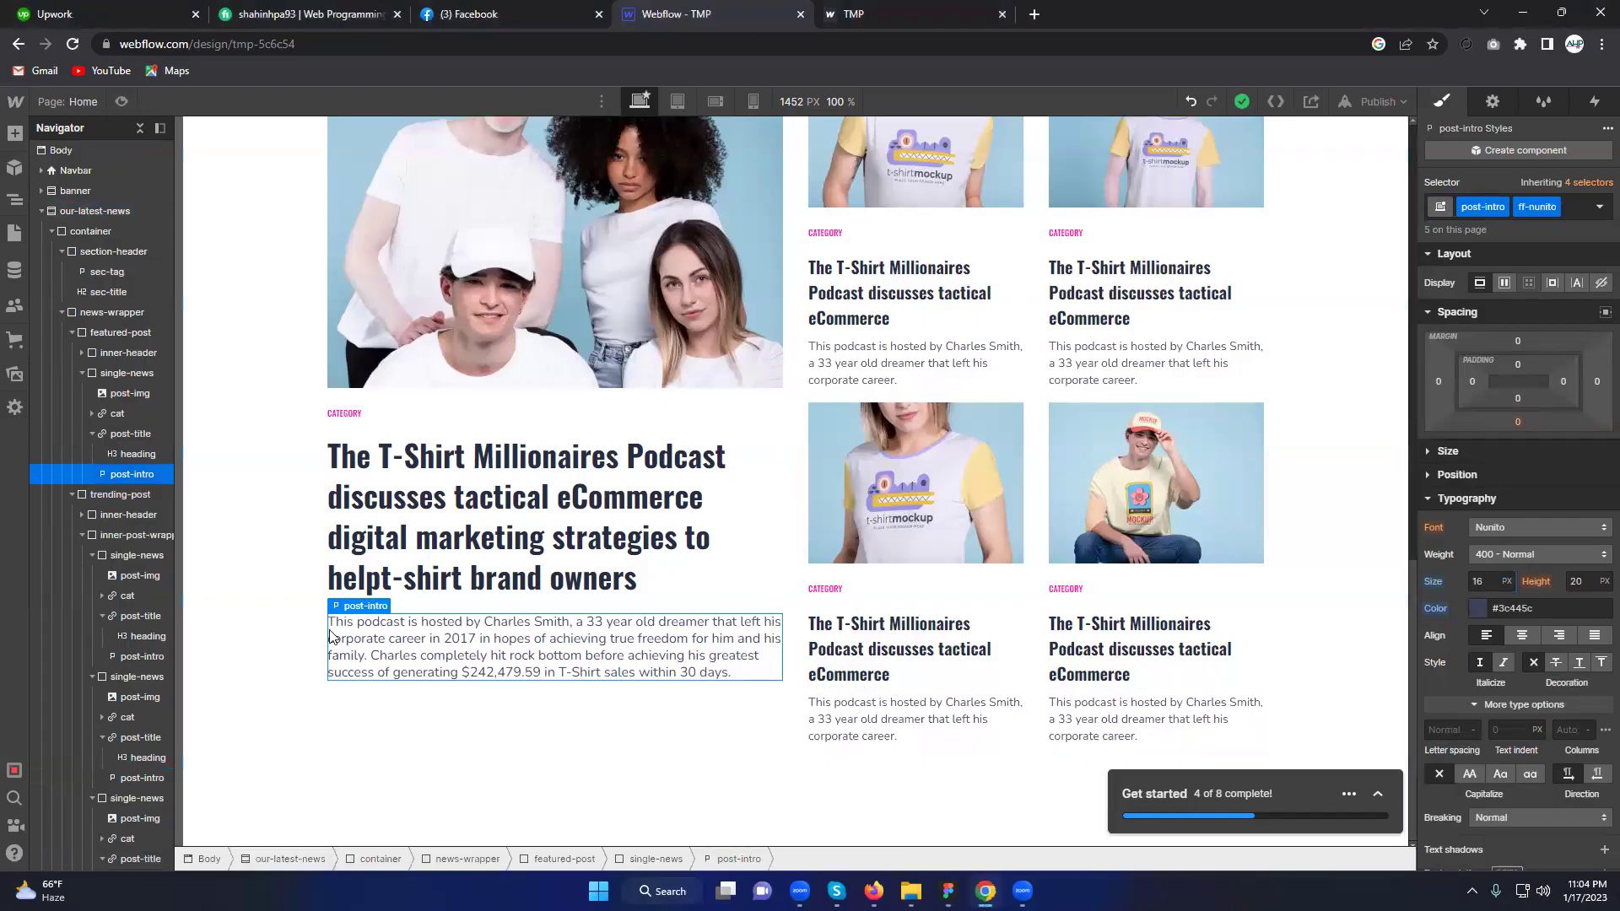
Step: Add a div block inside news-wrapper after trending-post and give it the new class latest-news
left_click(61, 312)
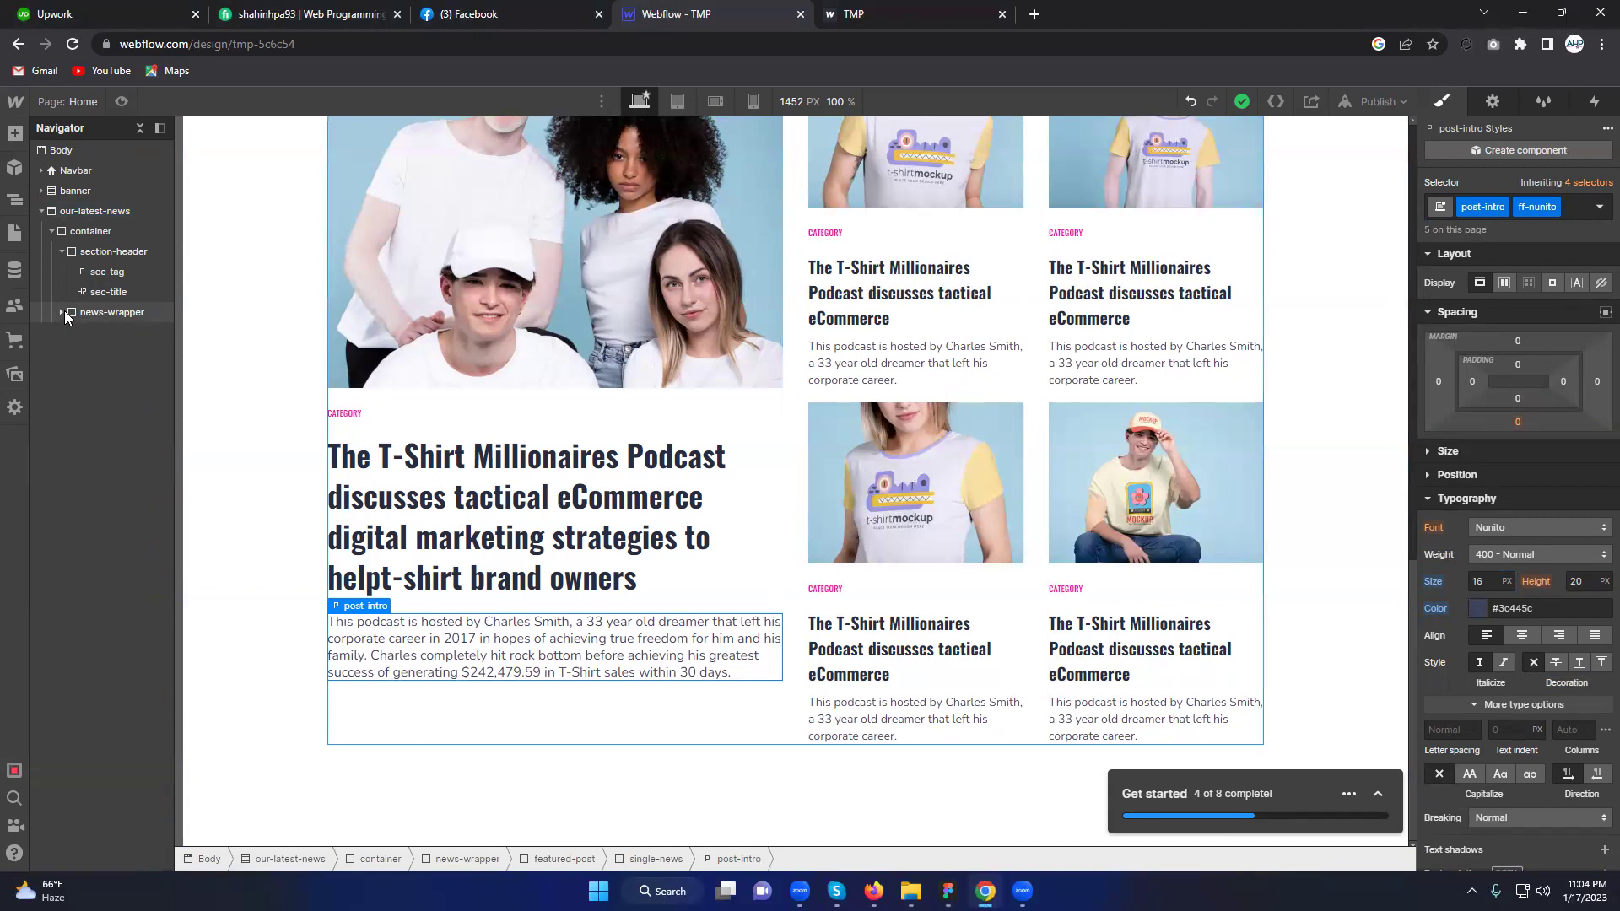
left_click(59, 311)
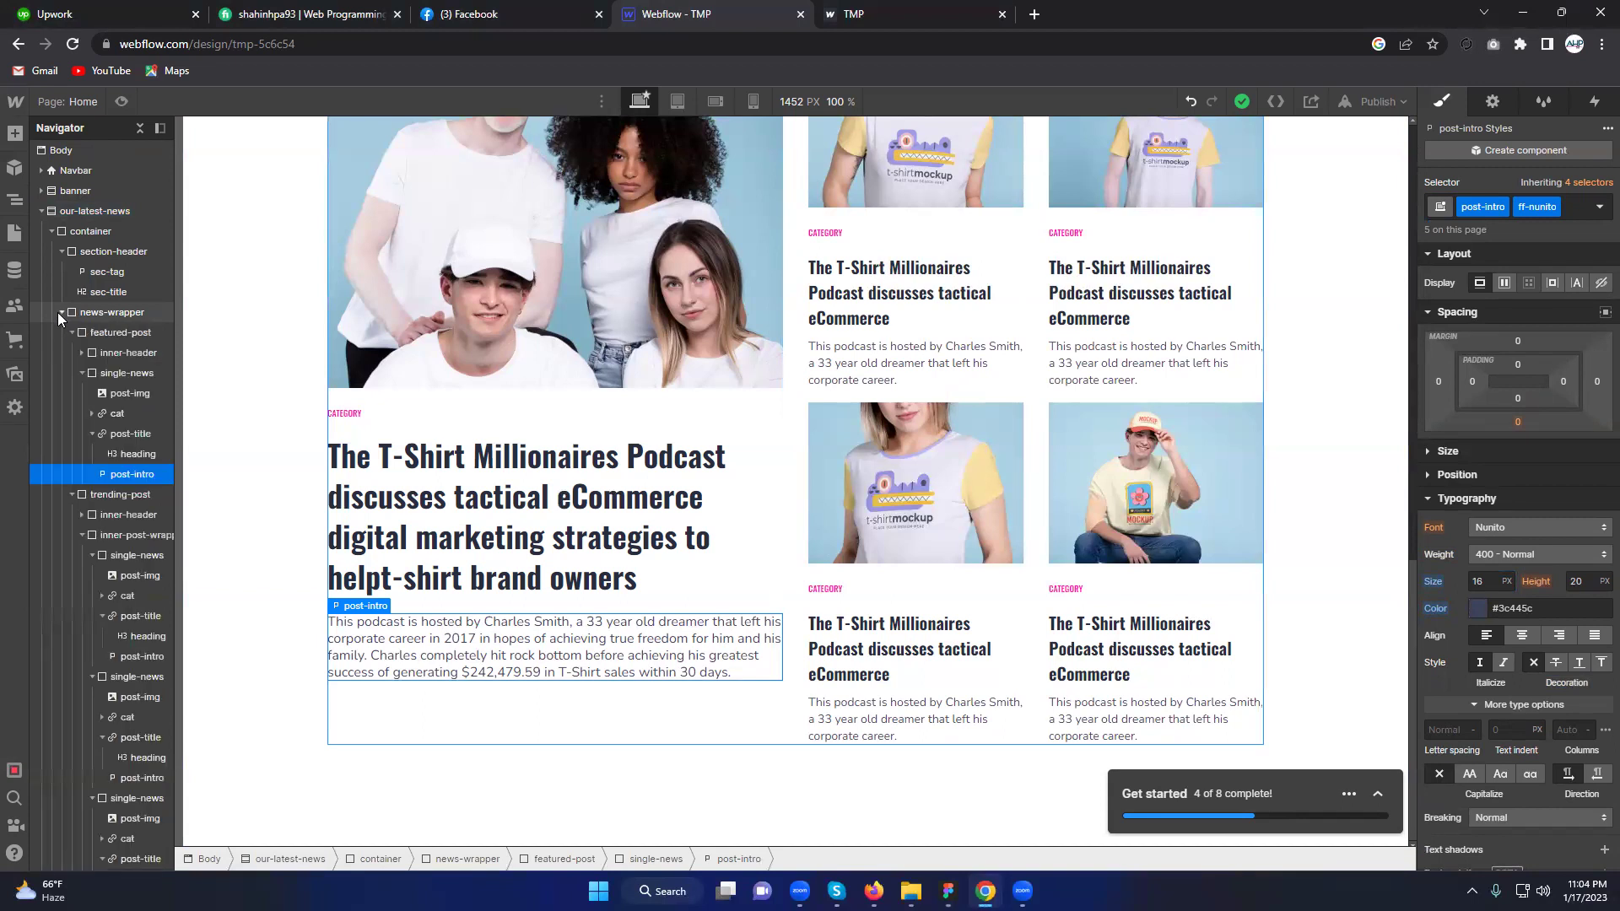
left_click(71, 353)
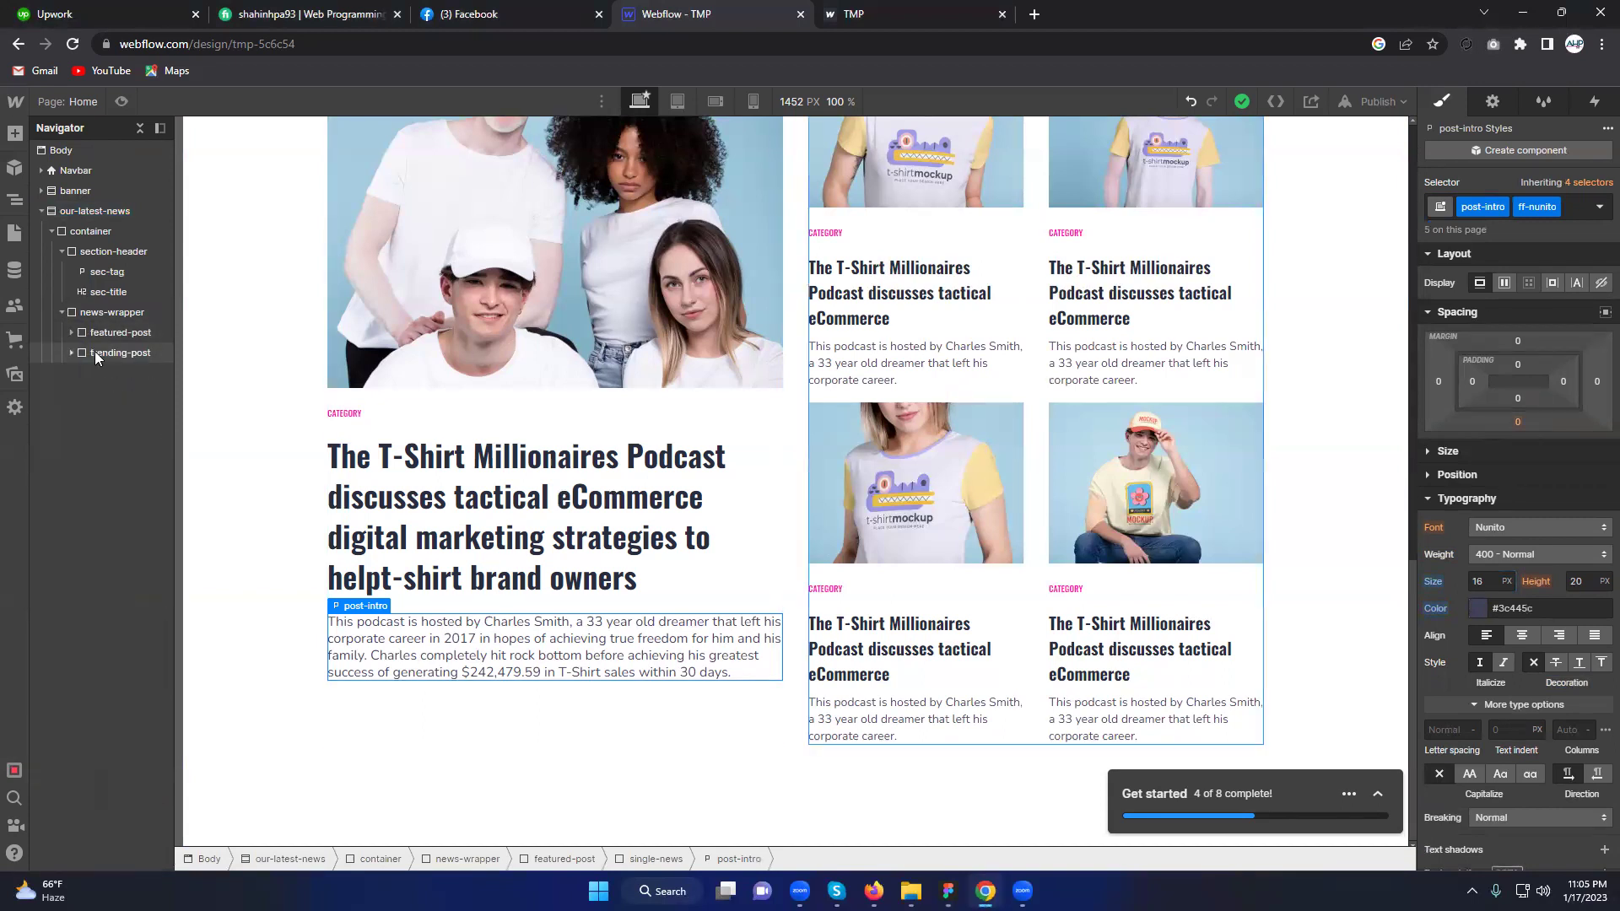
left_click(125, 313)
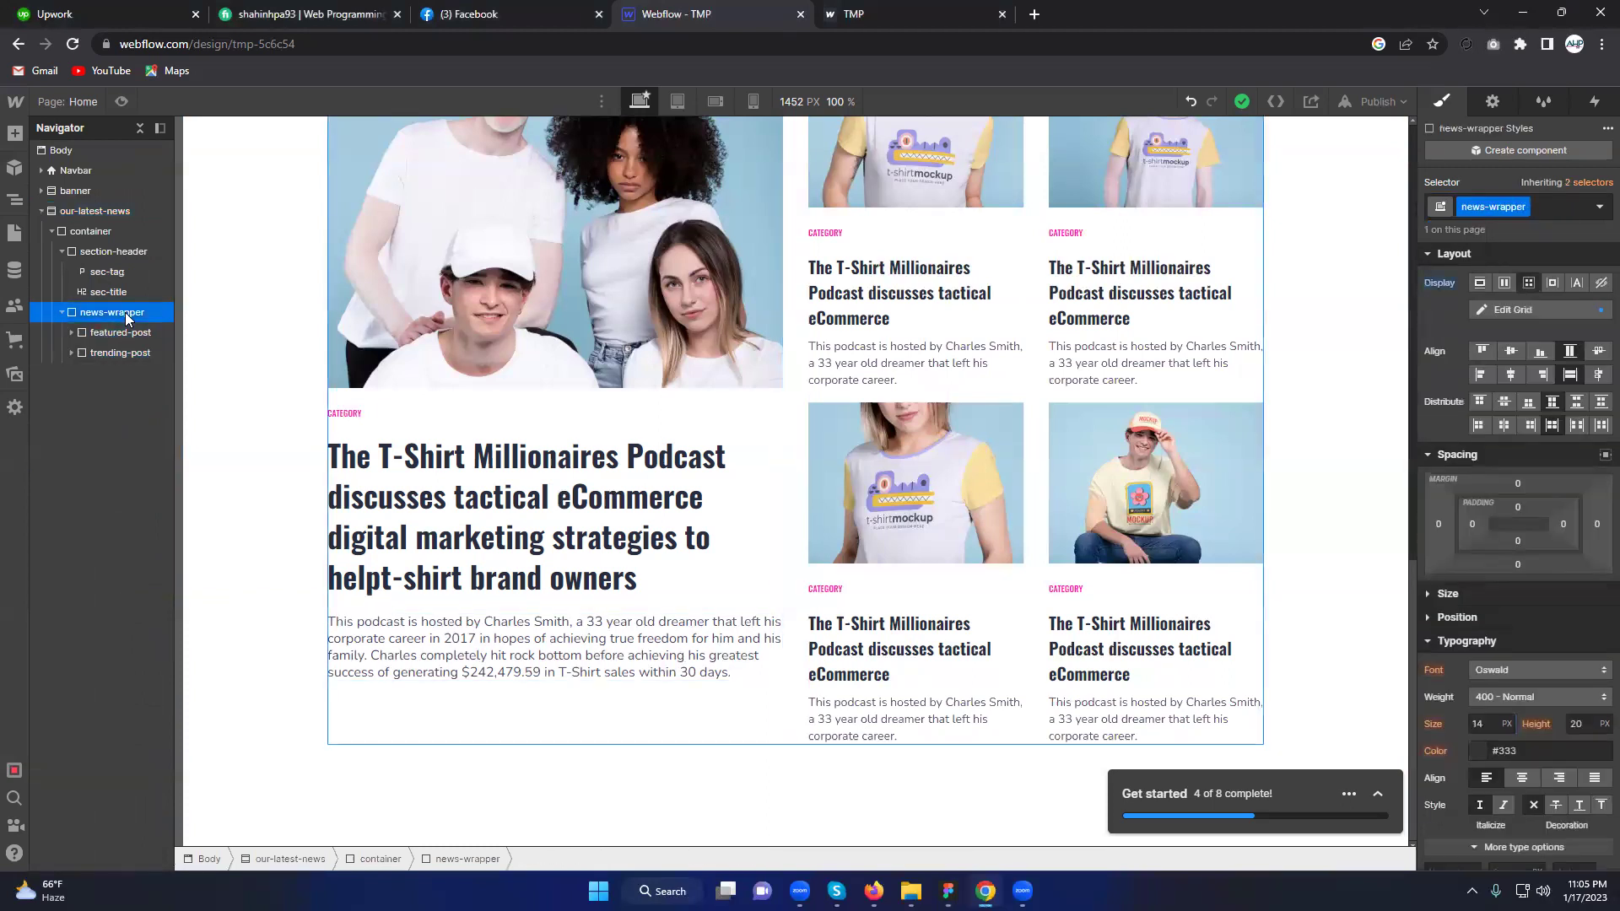
key("ctrl+e")
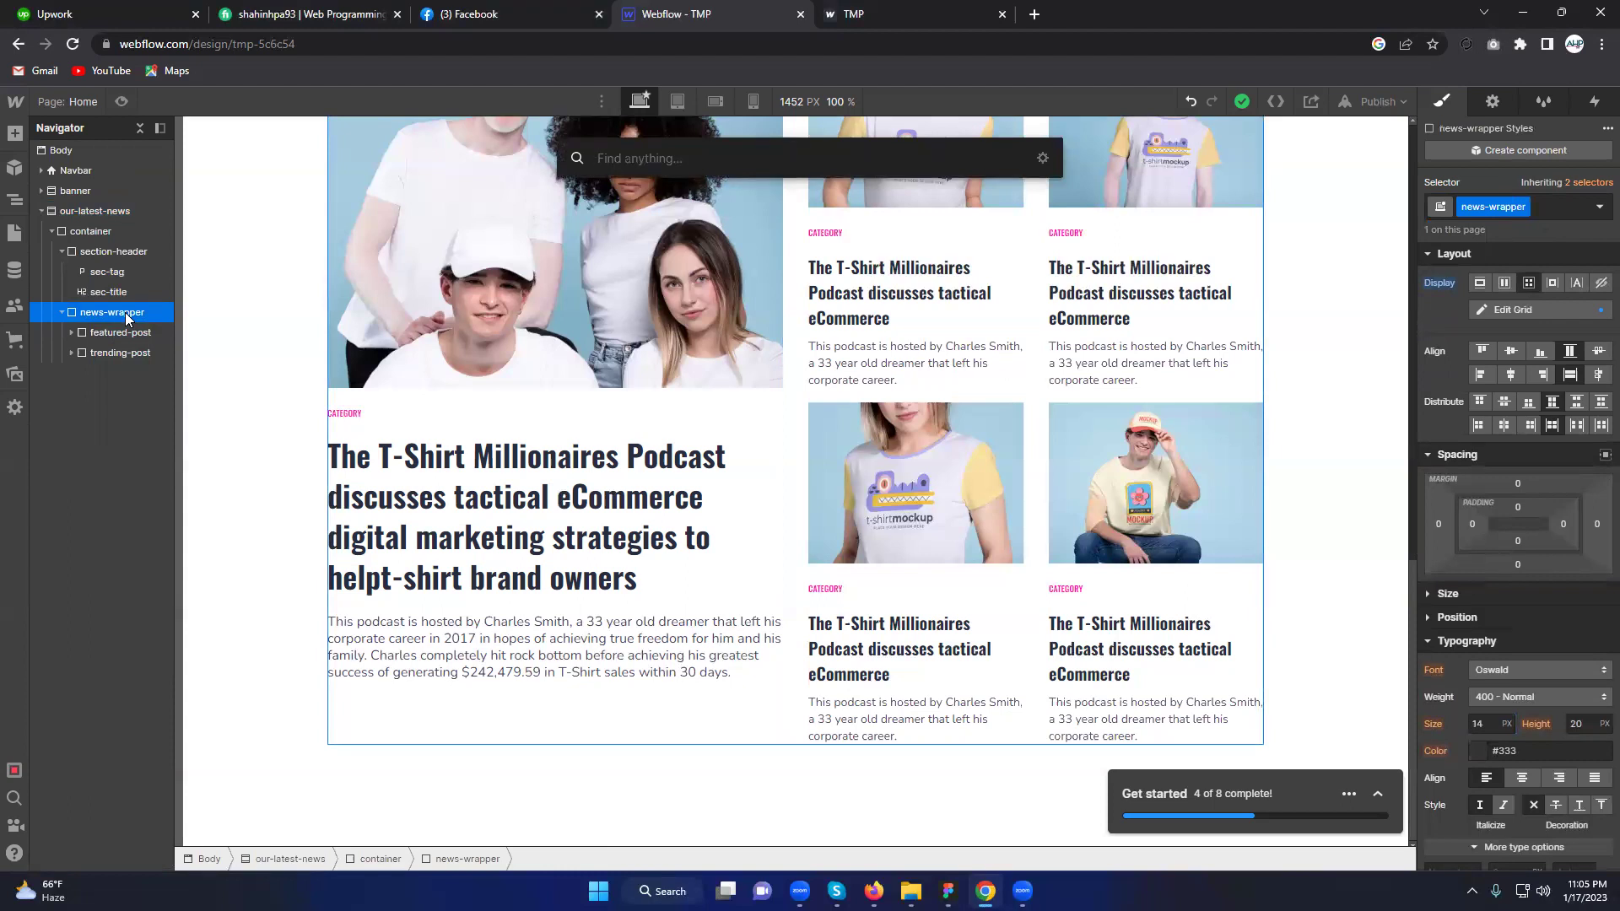
type("div")
key("Return")
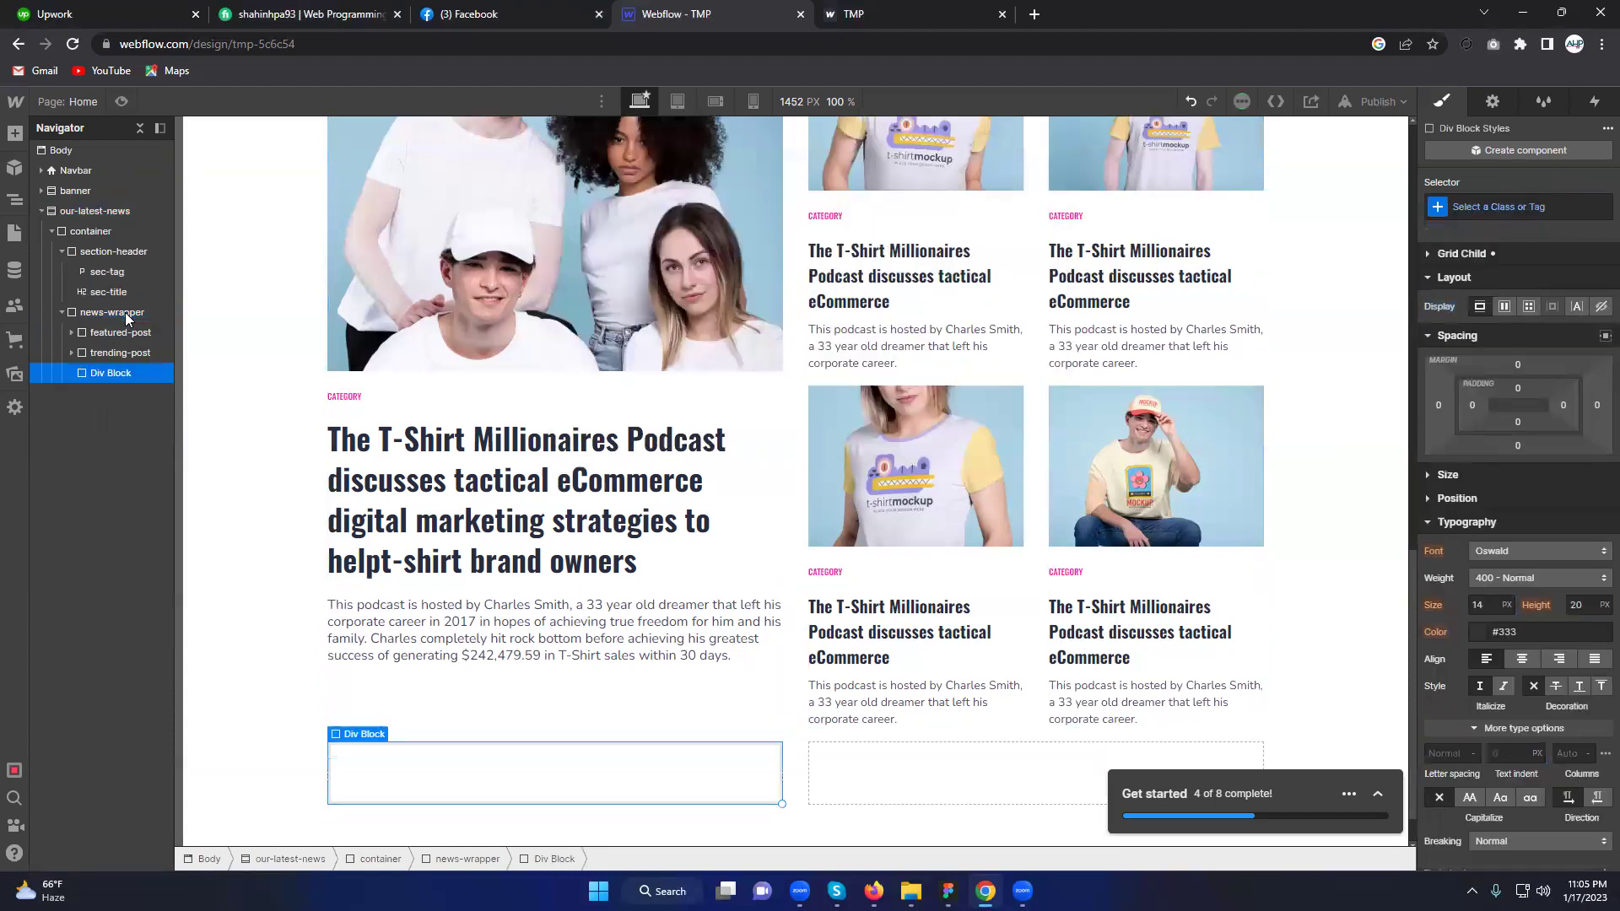
left_click(1525, 200)
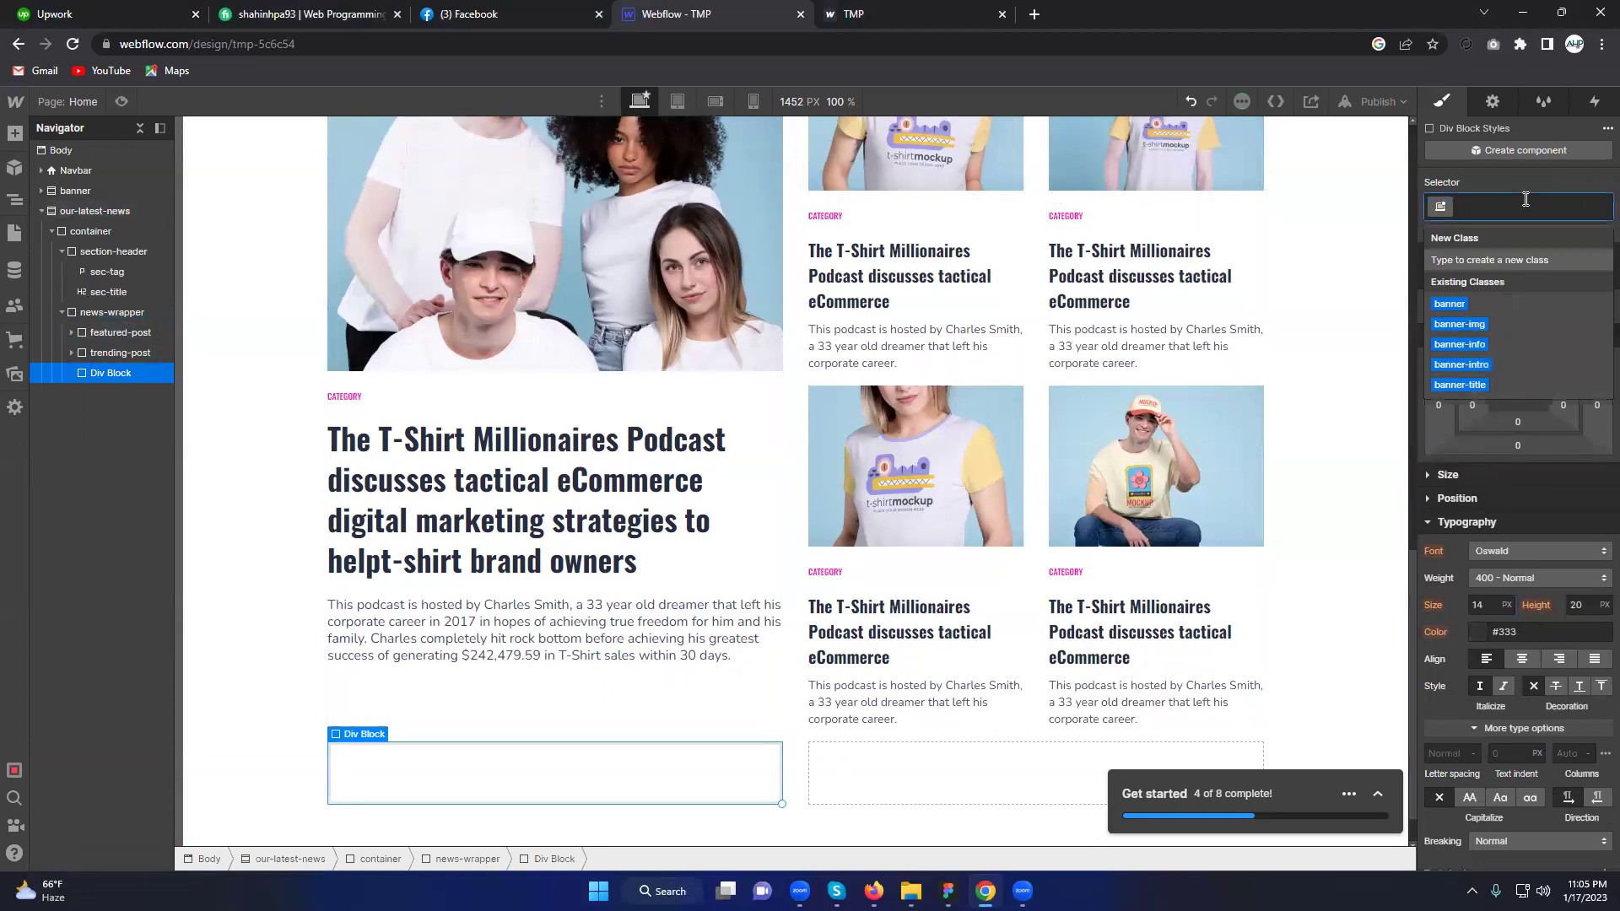
type("latest-news")
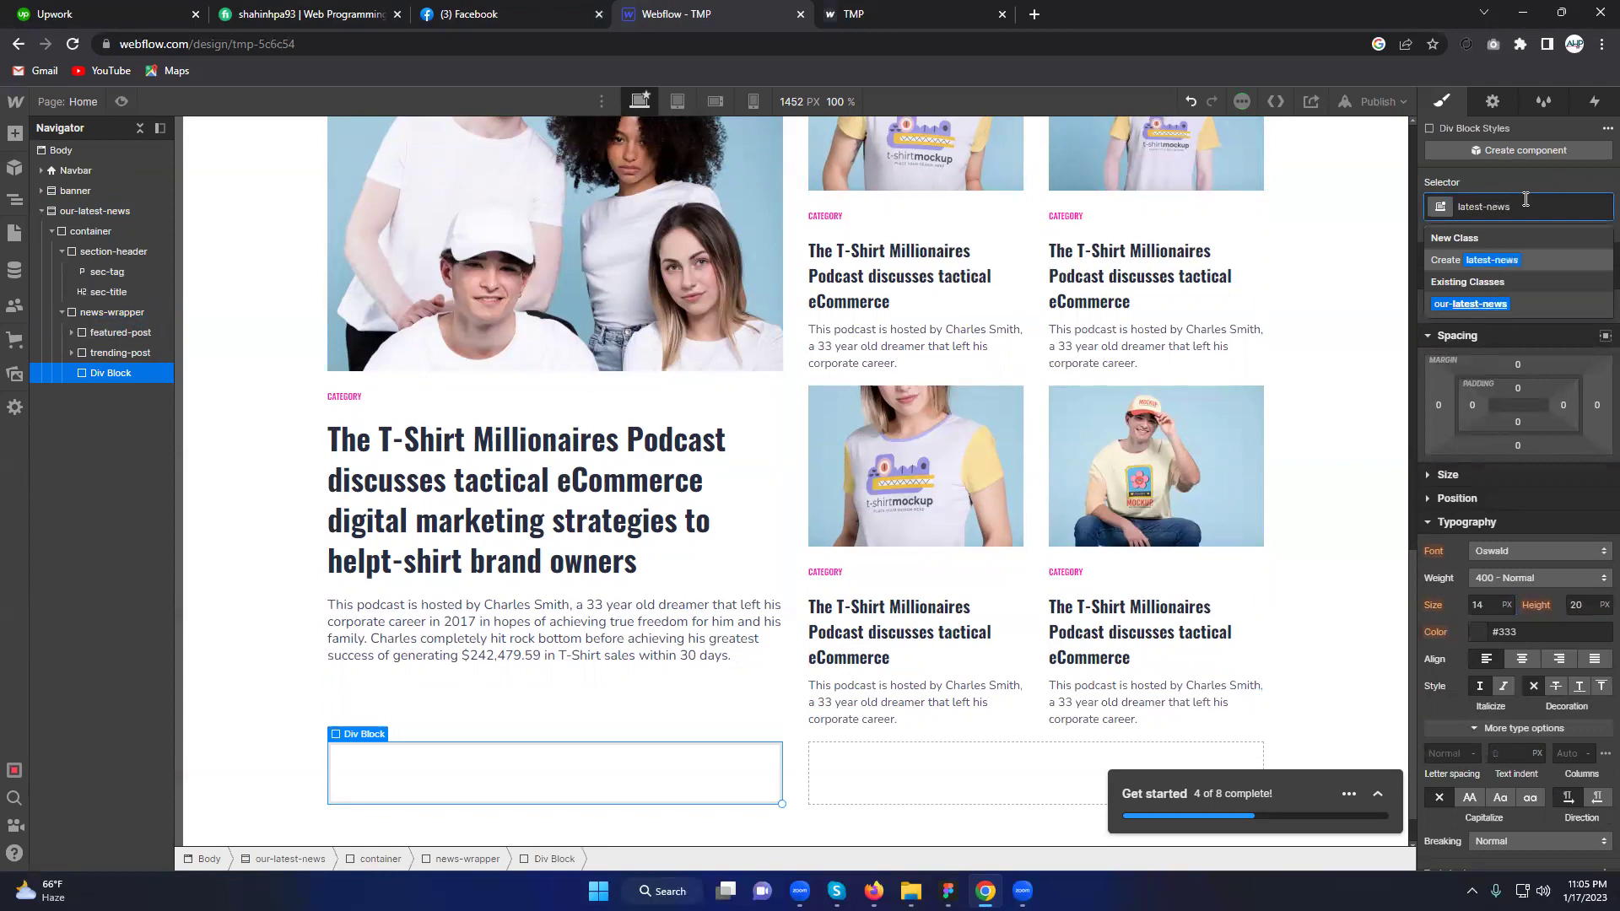
key("Return")
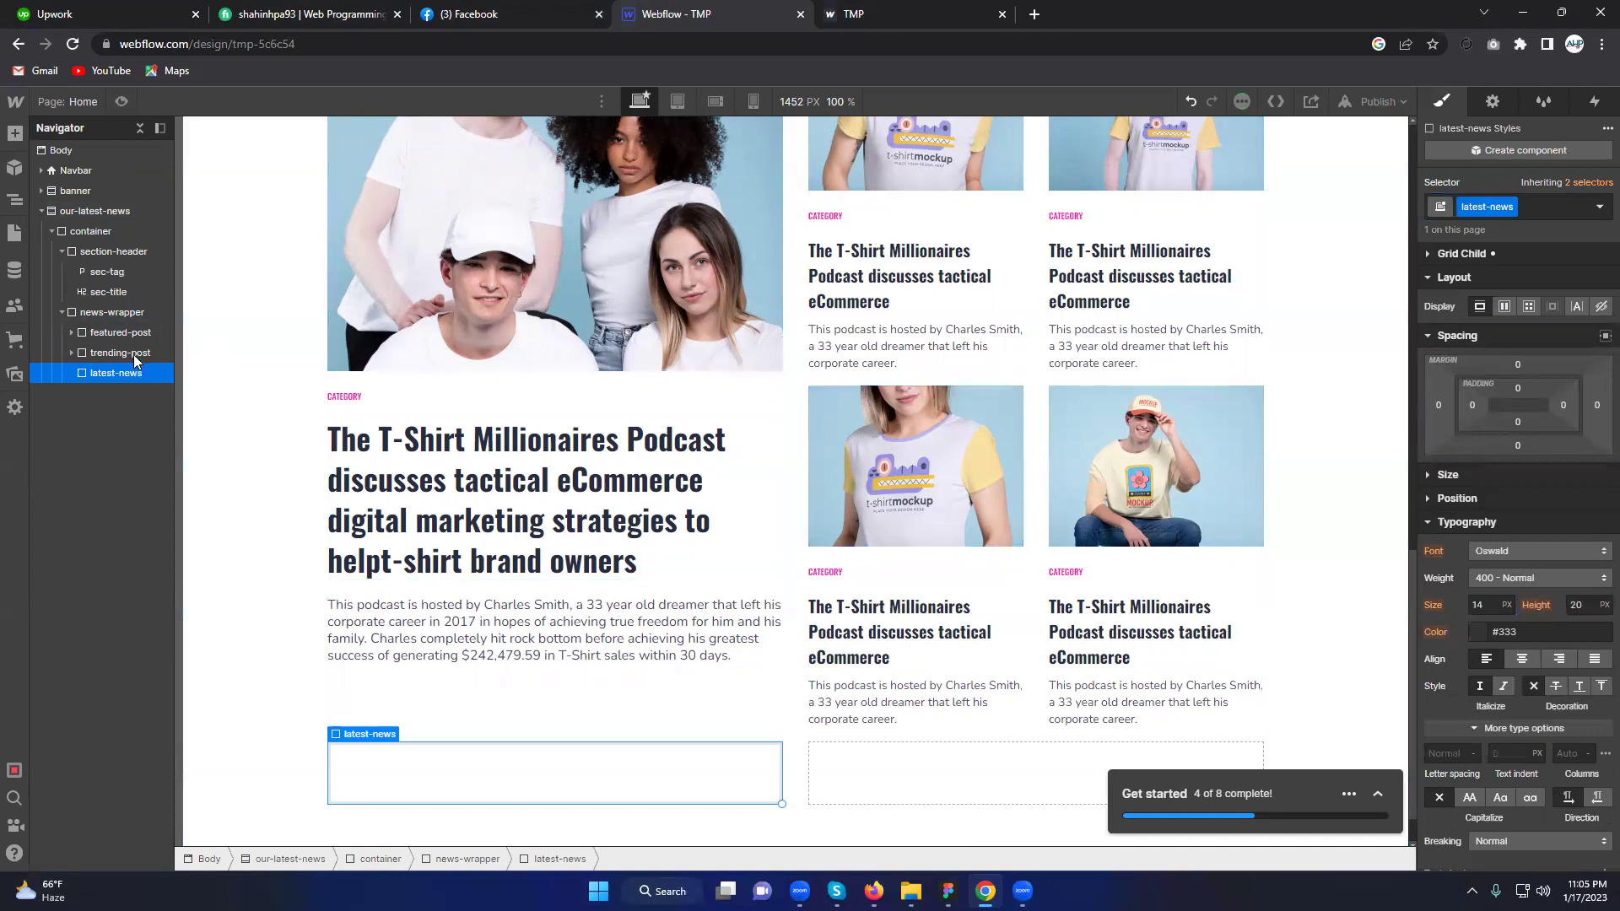
Step: Copy the four single-news blocks from the trending-post section into the latest-news block
left_click(103, 353)
left_click(71, 354)
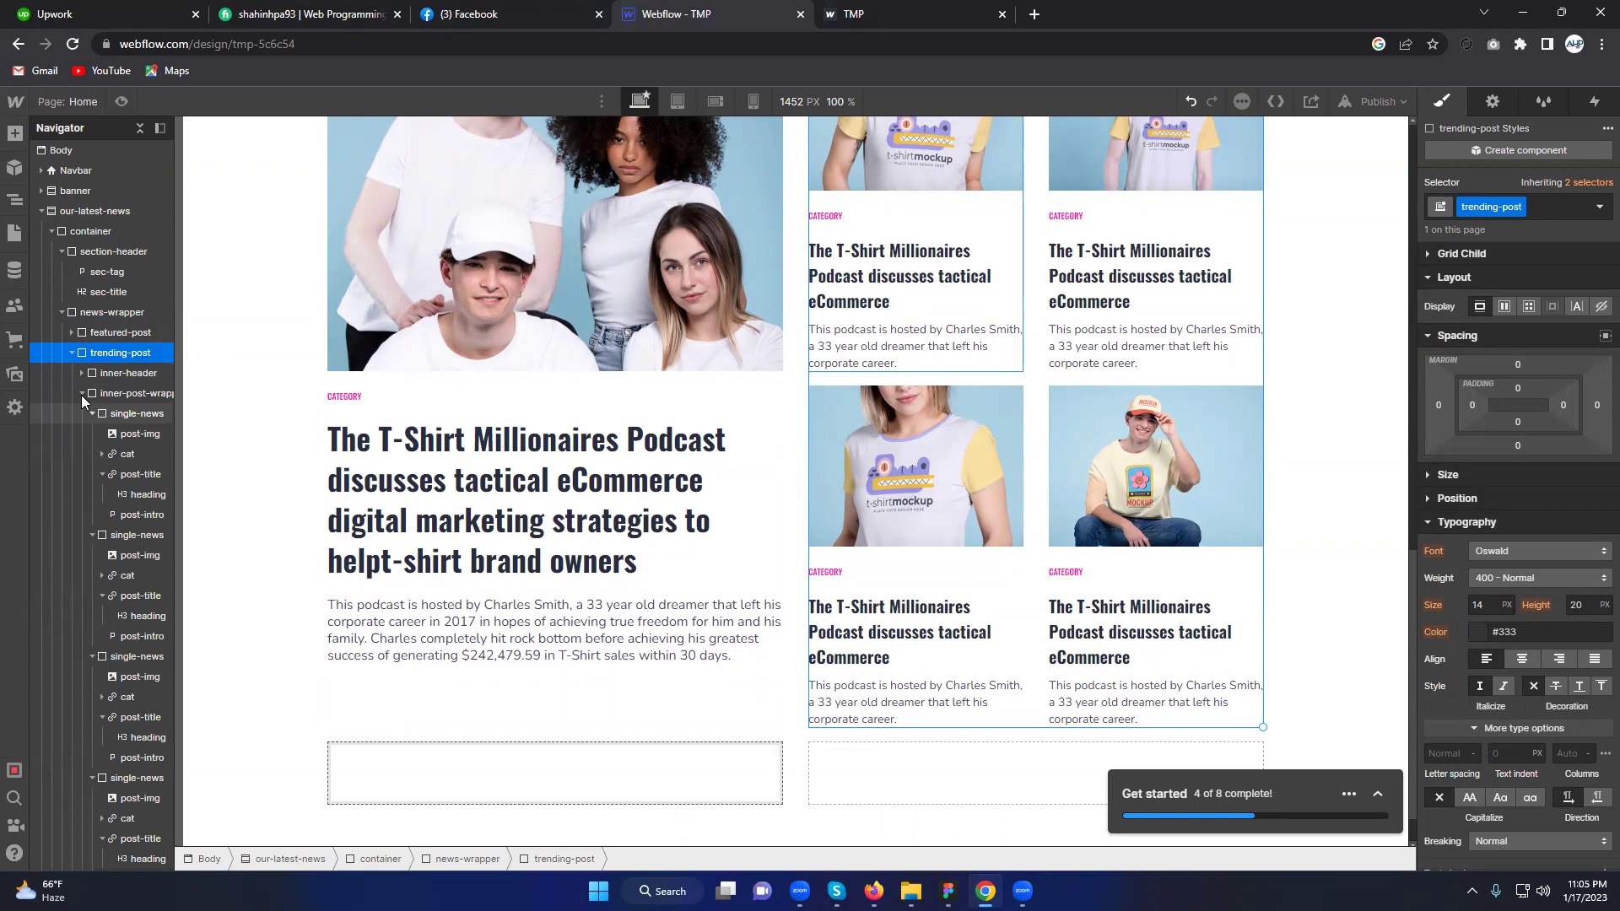
left_click(89, 412)
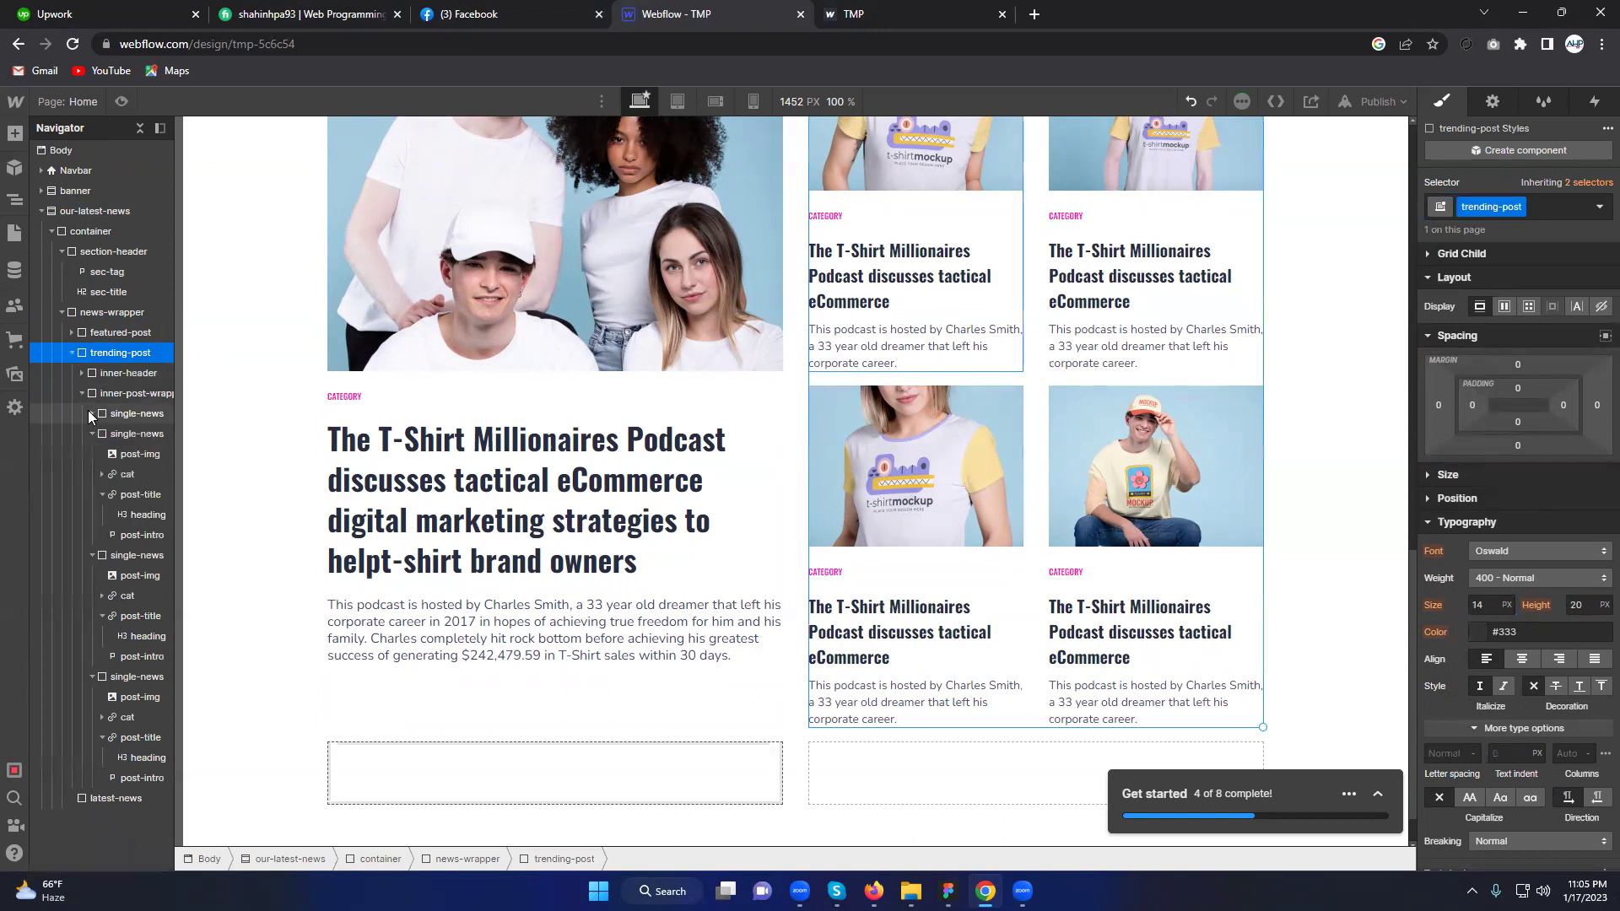
left_click(91, 434)
left_click(91, 455)
left_click(89, 475)
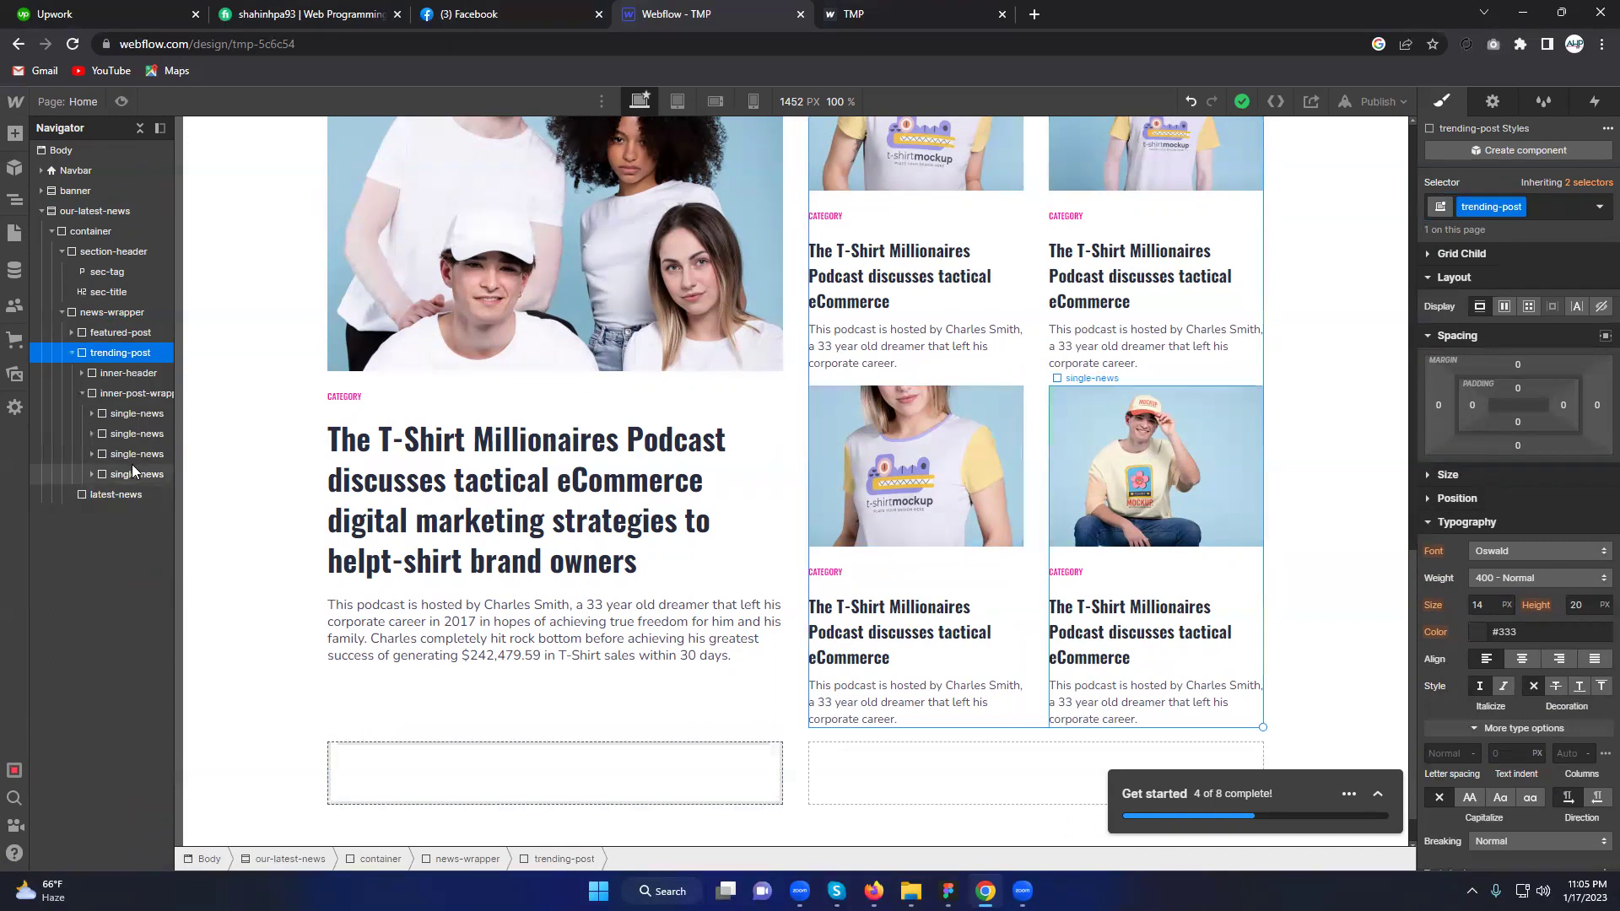
left_click(132, 471)
left_click(137, 417)
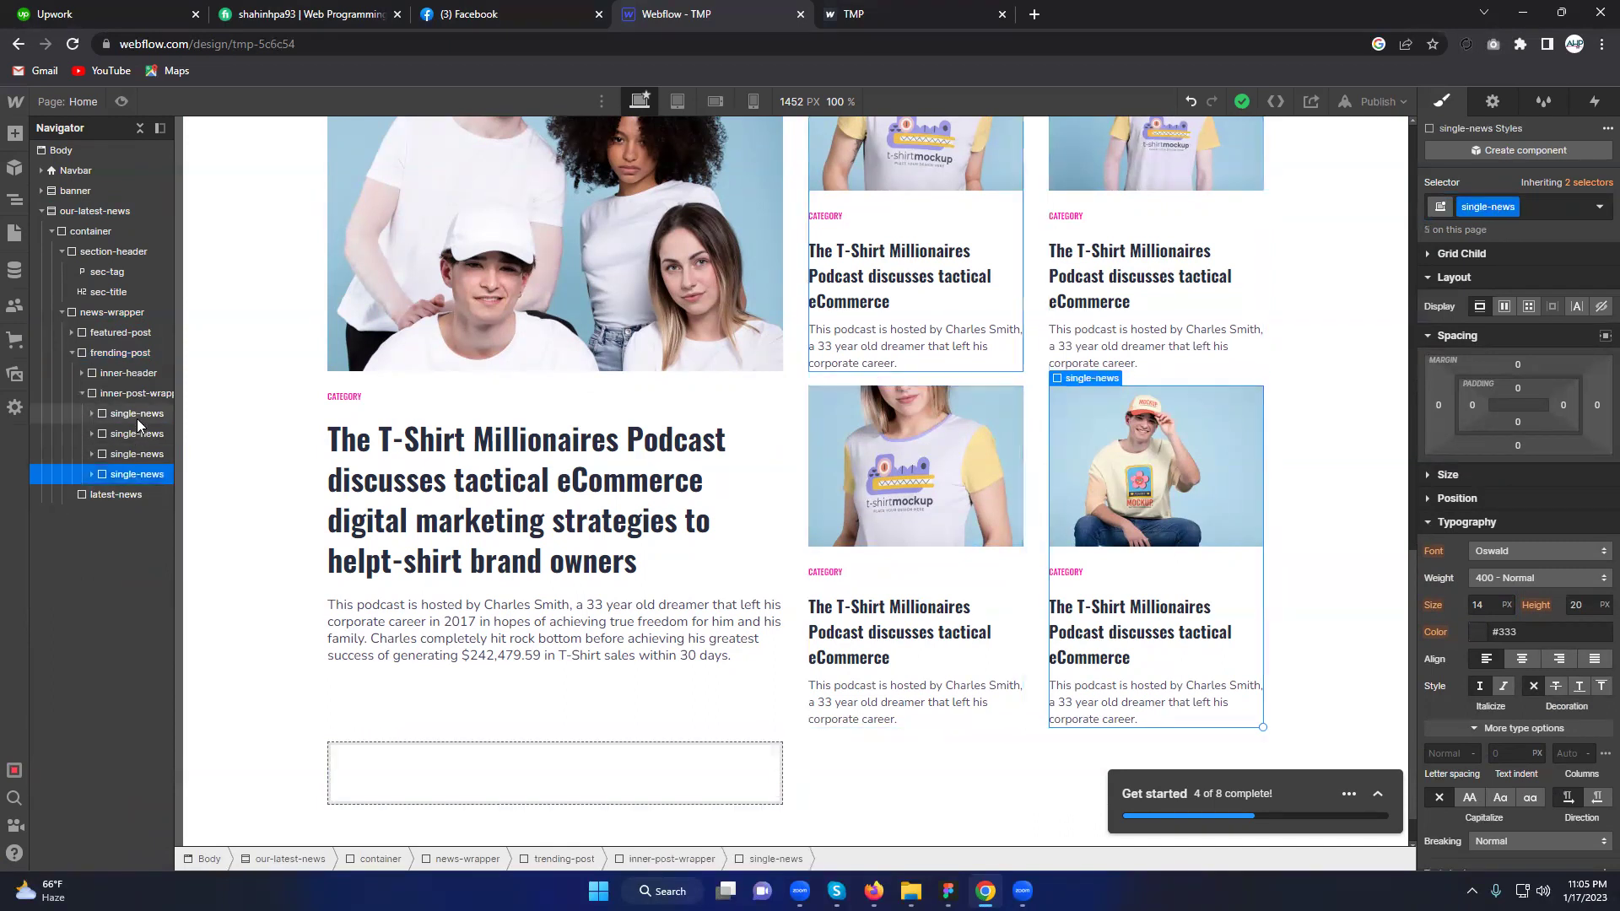
left_click(111, 499)
key("ctrl+v")
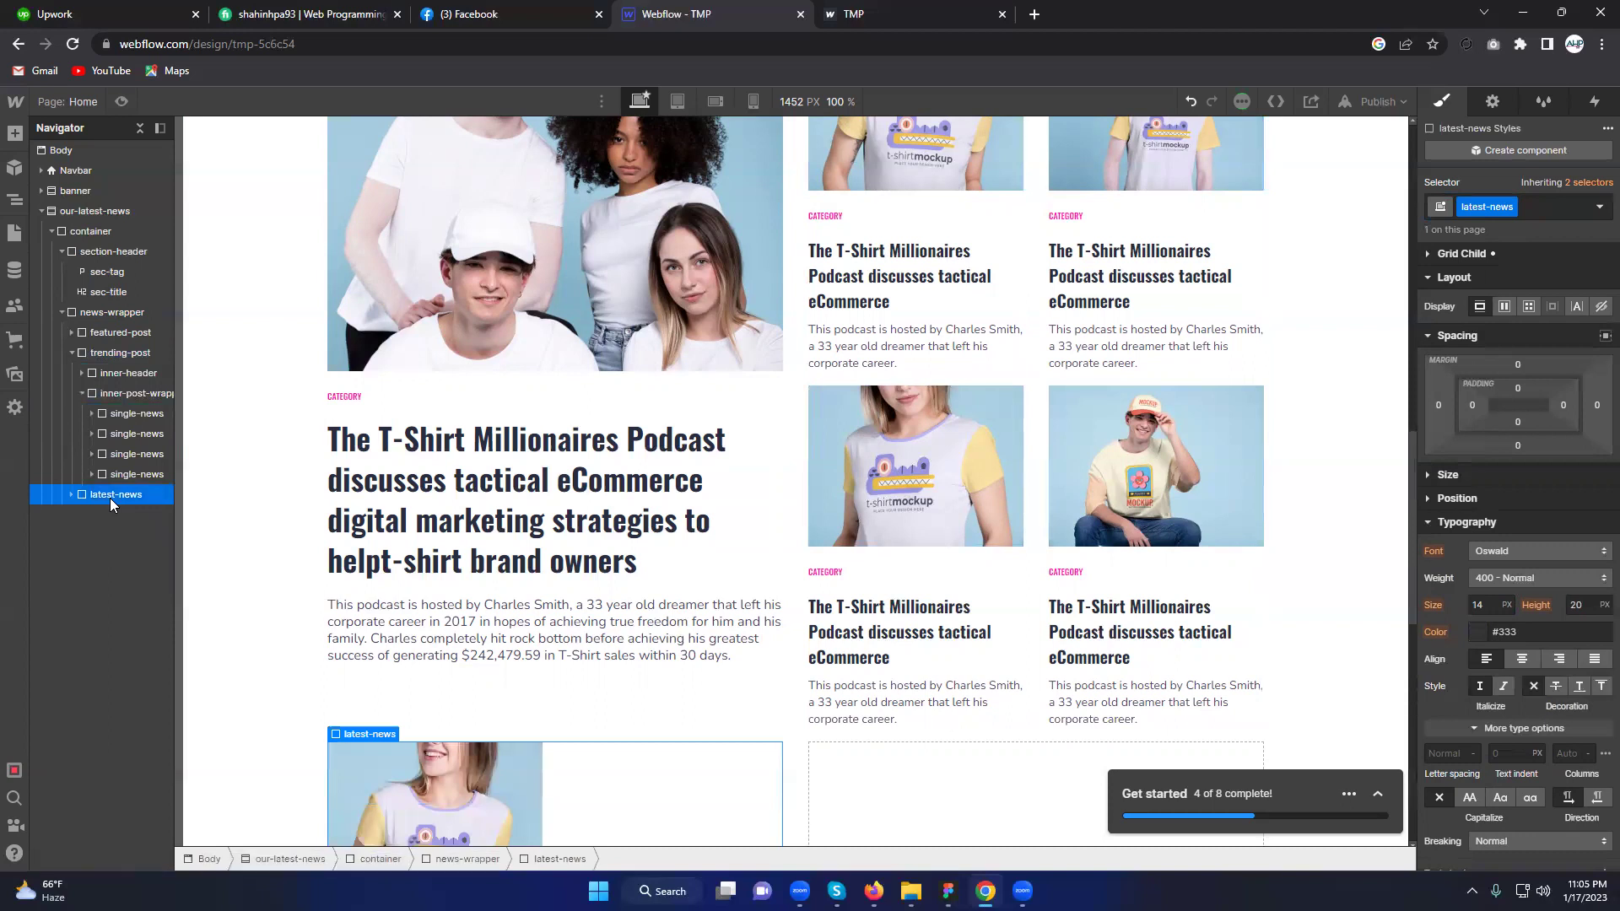
left_click(71, 494)
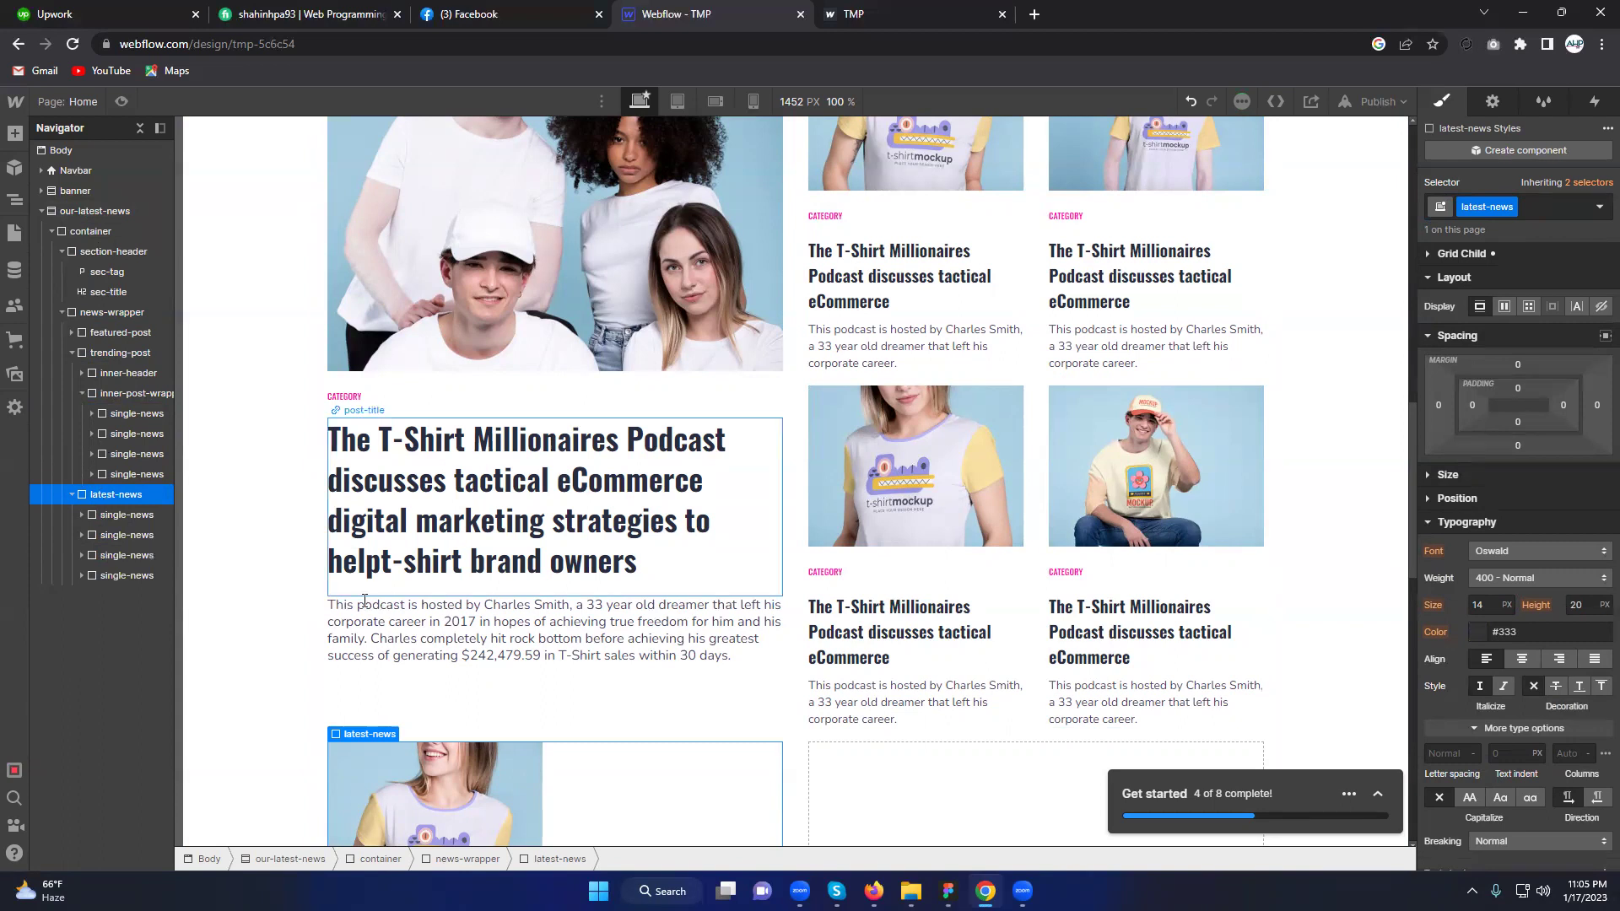
Step: Copy the featured post's inner-header into the latest-news block and place it above the four single-news blocks
scroll(544, 531, "up", 5)
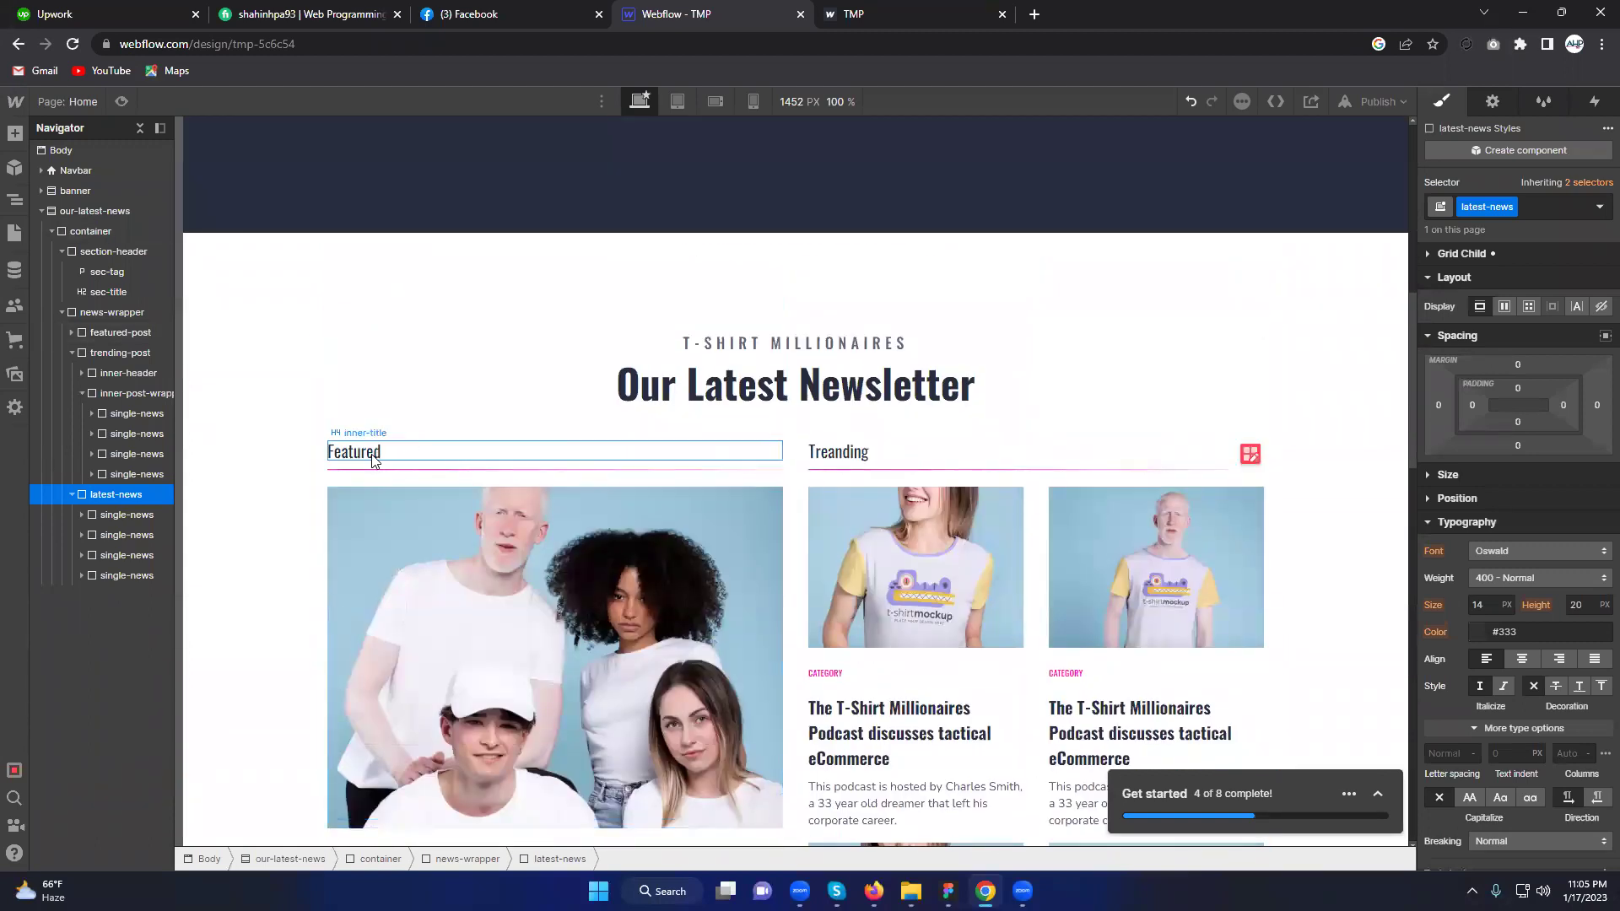
left_click(376, 460)
left_click(78, 352)
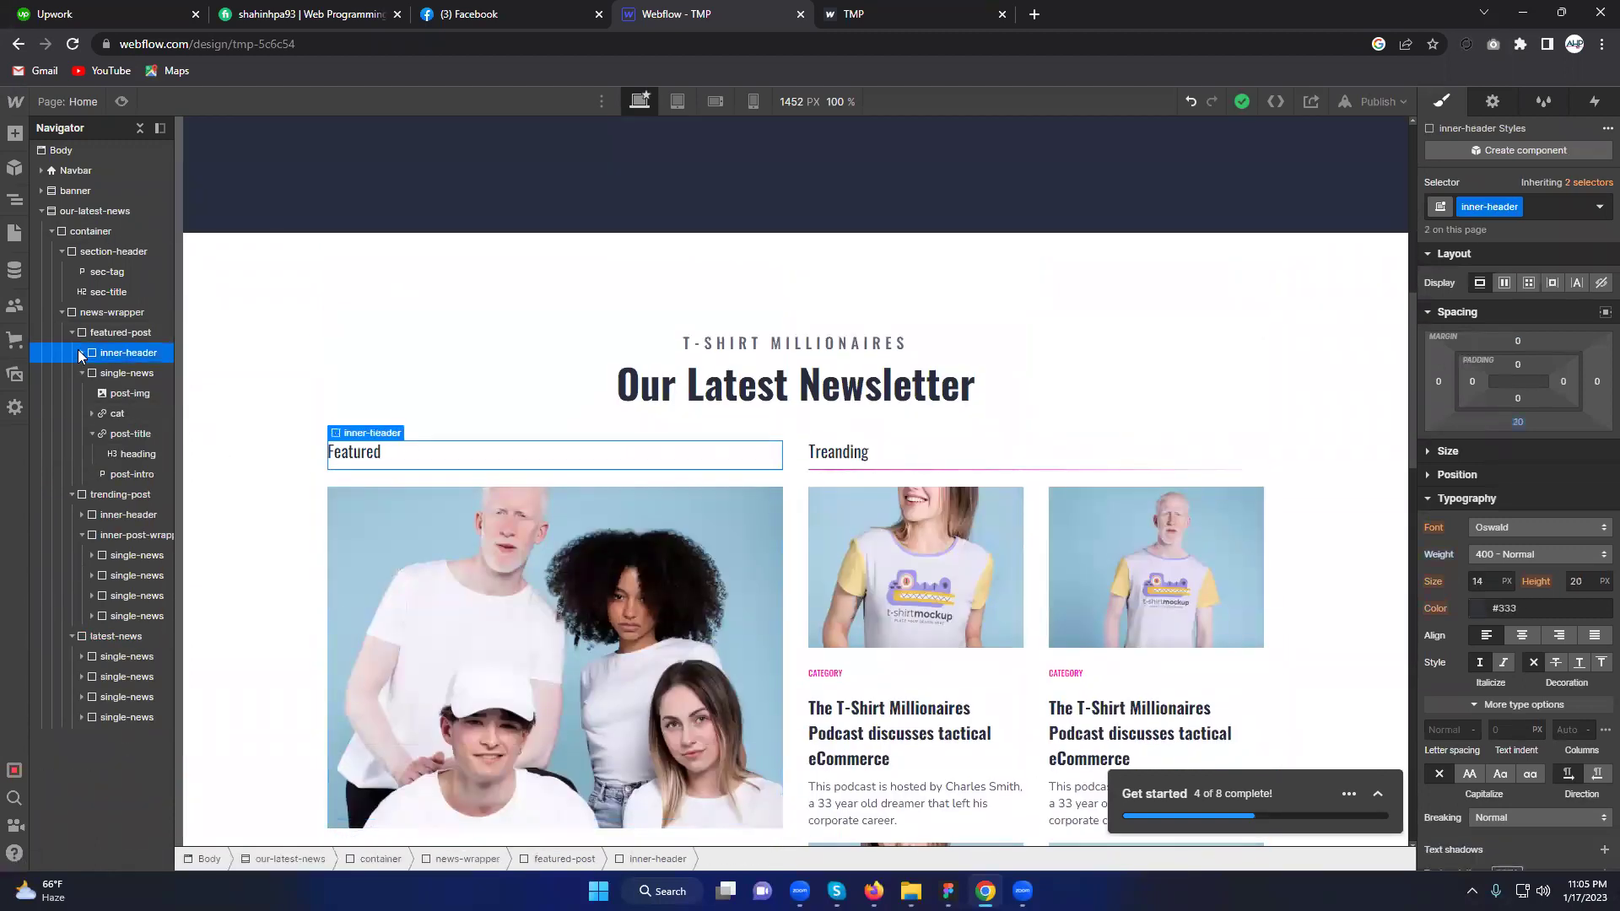
left_click(100, 633)
key("ctrl+v")
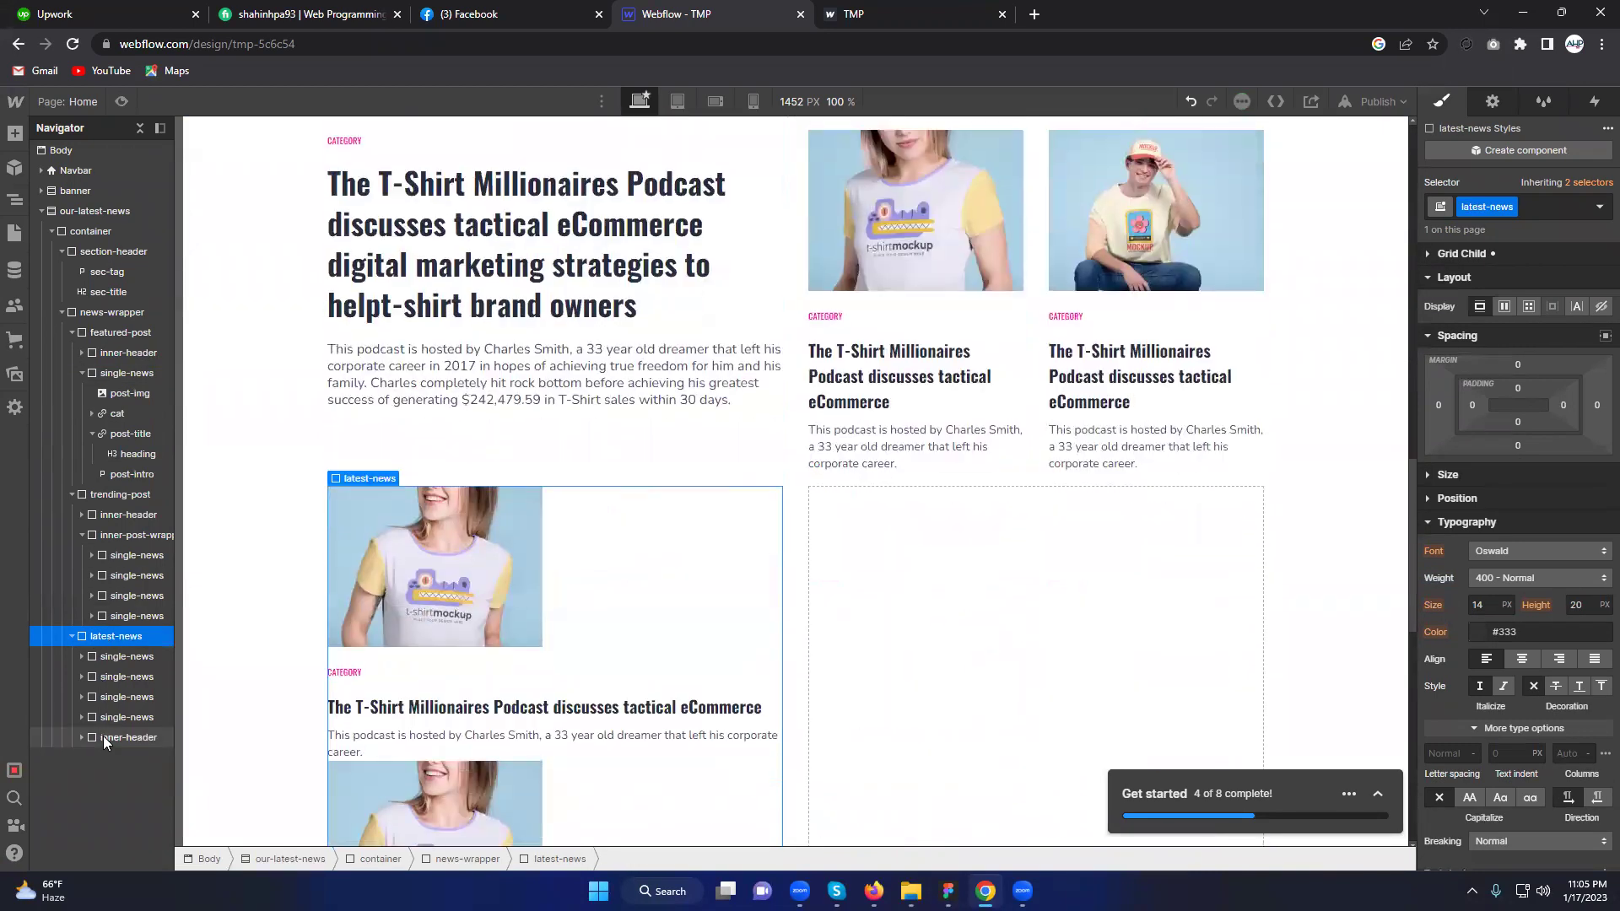
left_click_drag(103, 736, 106, 655)
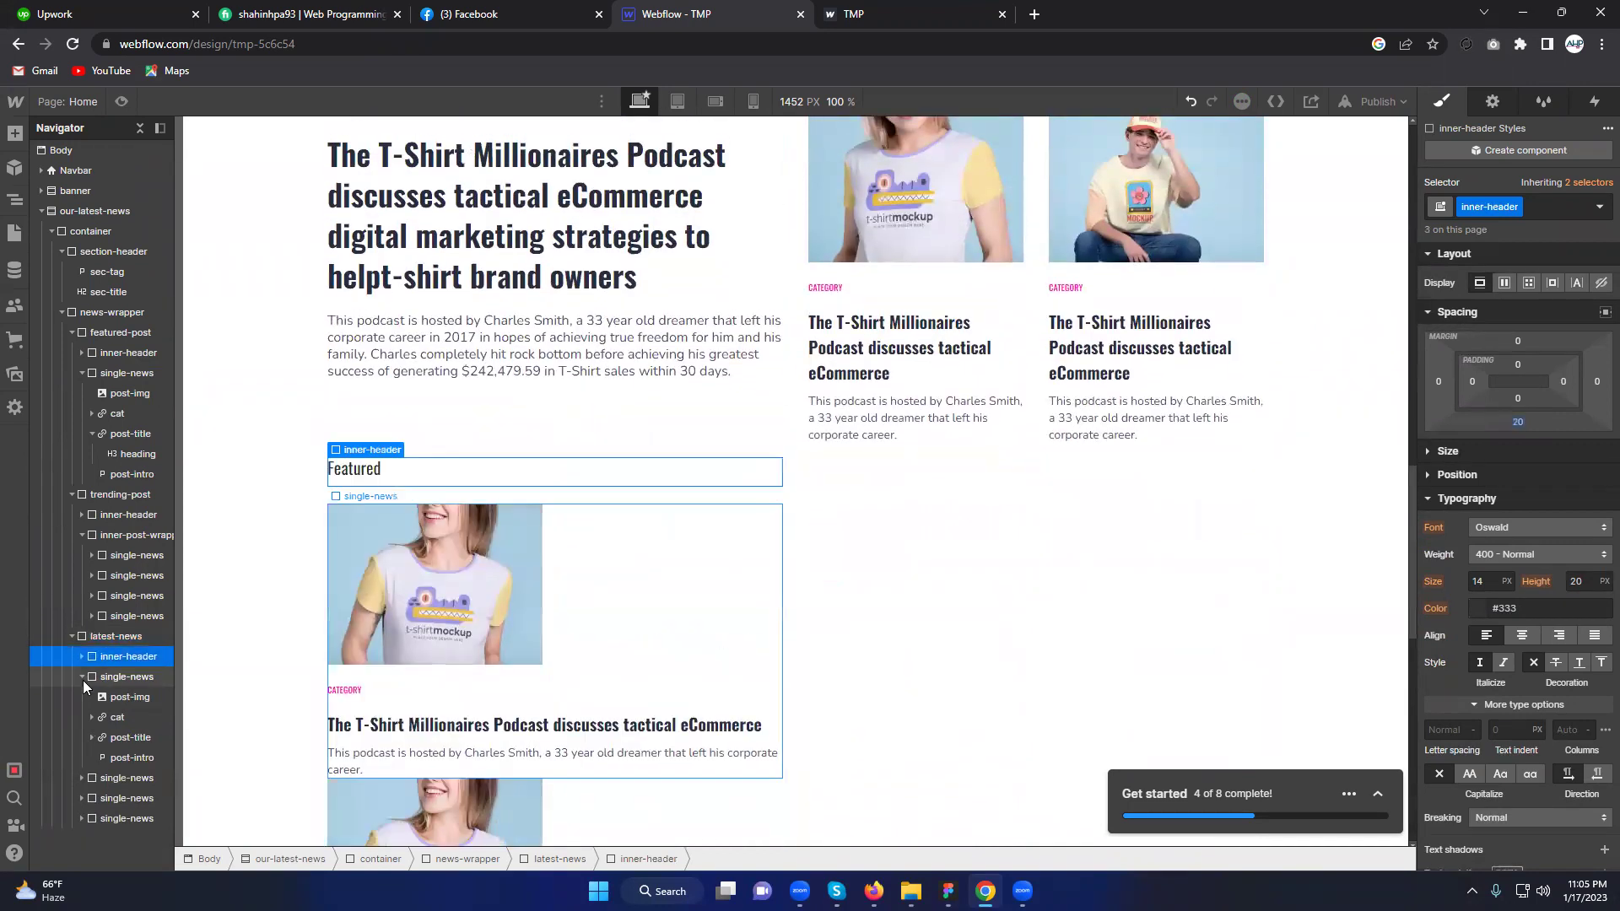
scroll(542, 688, "down", 5)
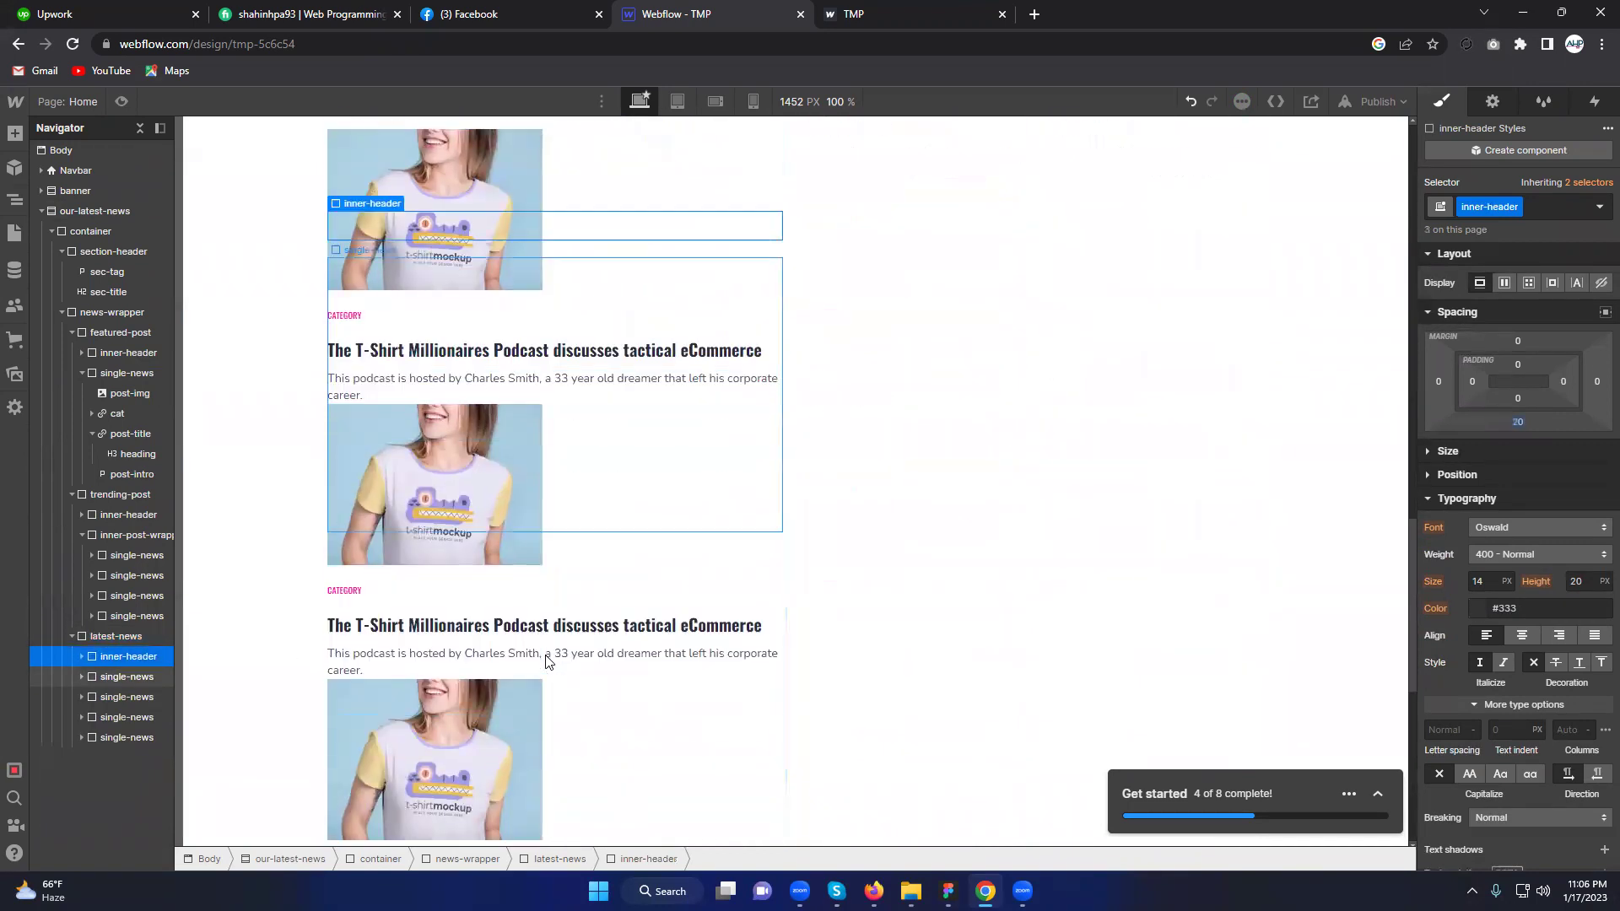
scroll(682, 633, "up", 4)
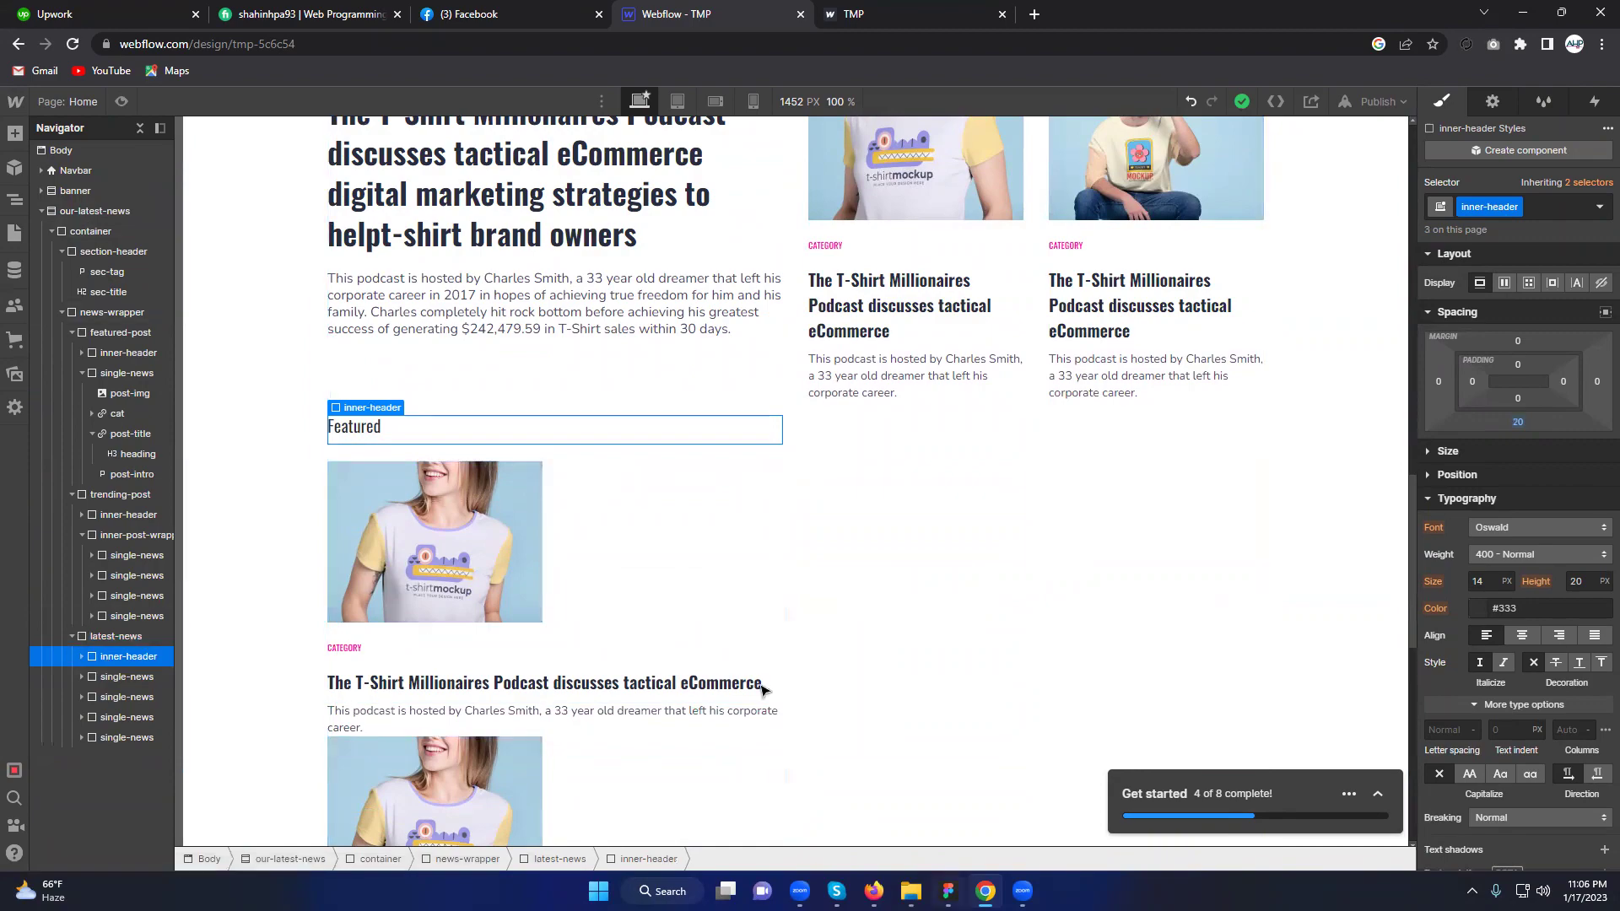
Step: Replace the inner-title text in the latest-news block with Latest, copied from the Figma design
key("alt+Tab")
left_click(1490, 315)
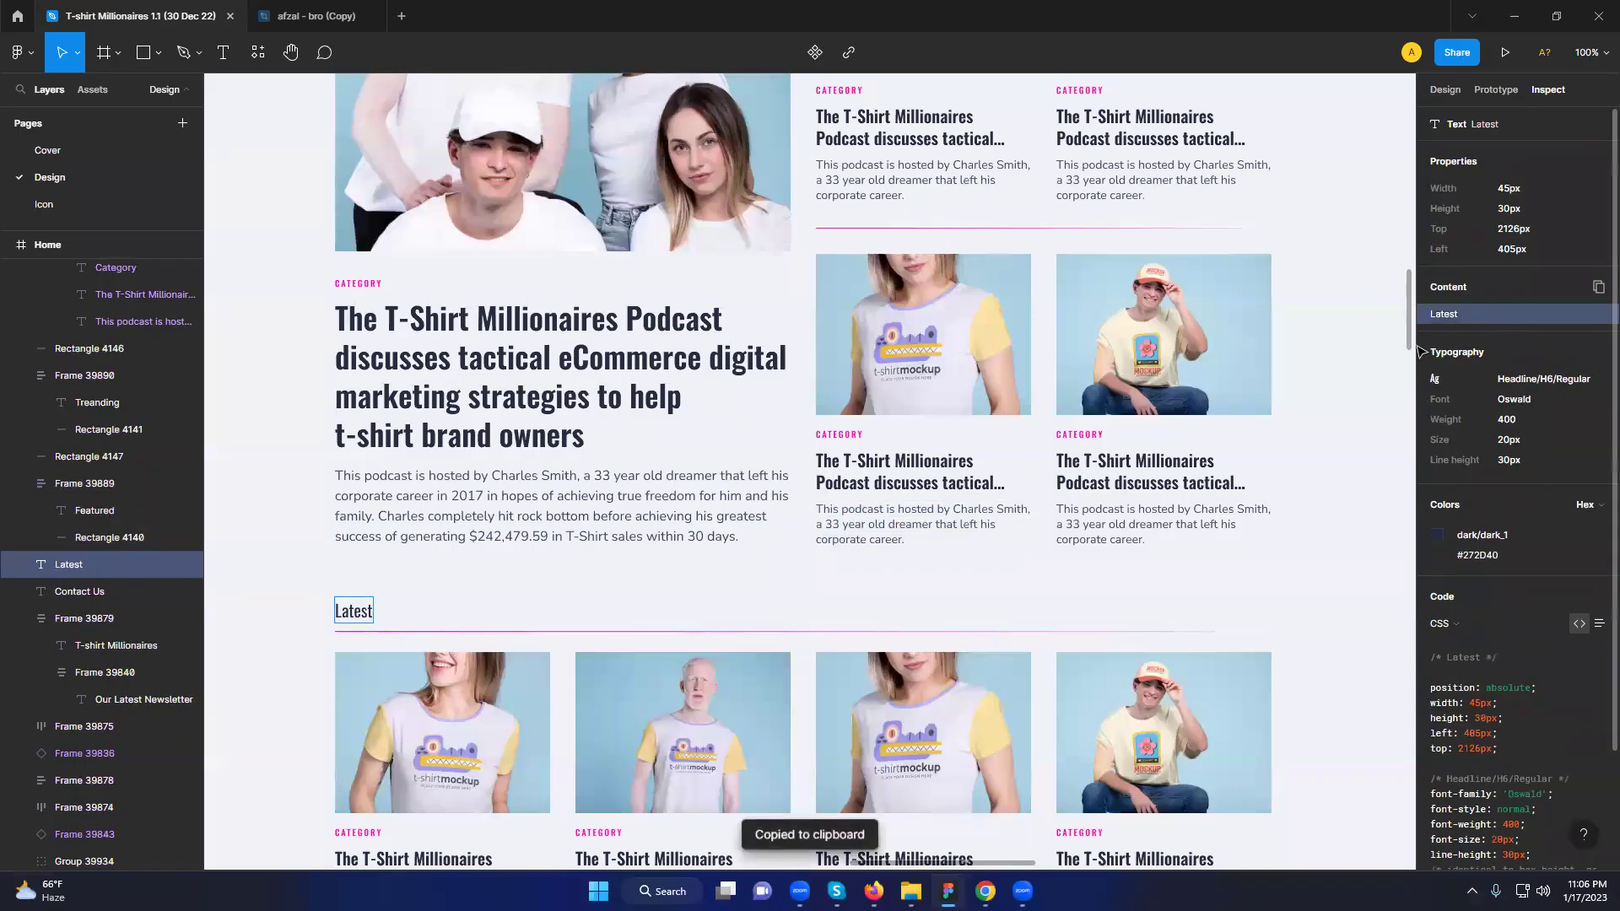
left_click(985, 891)
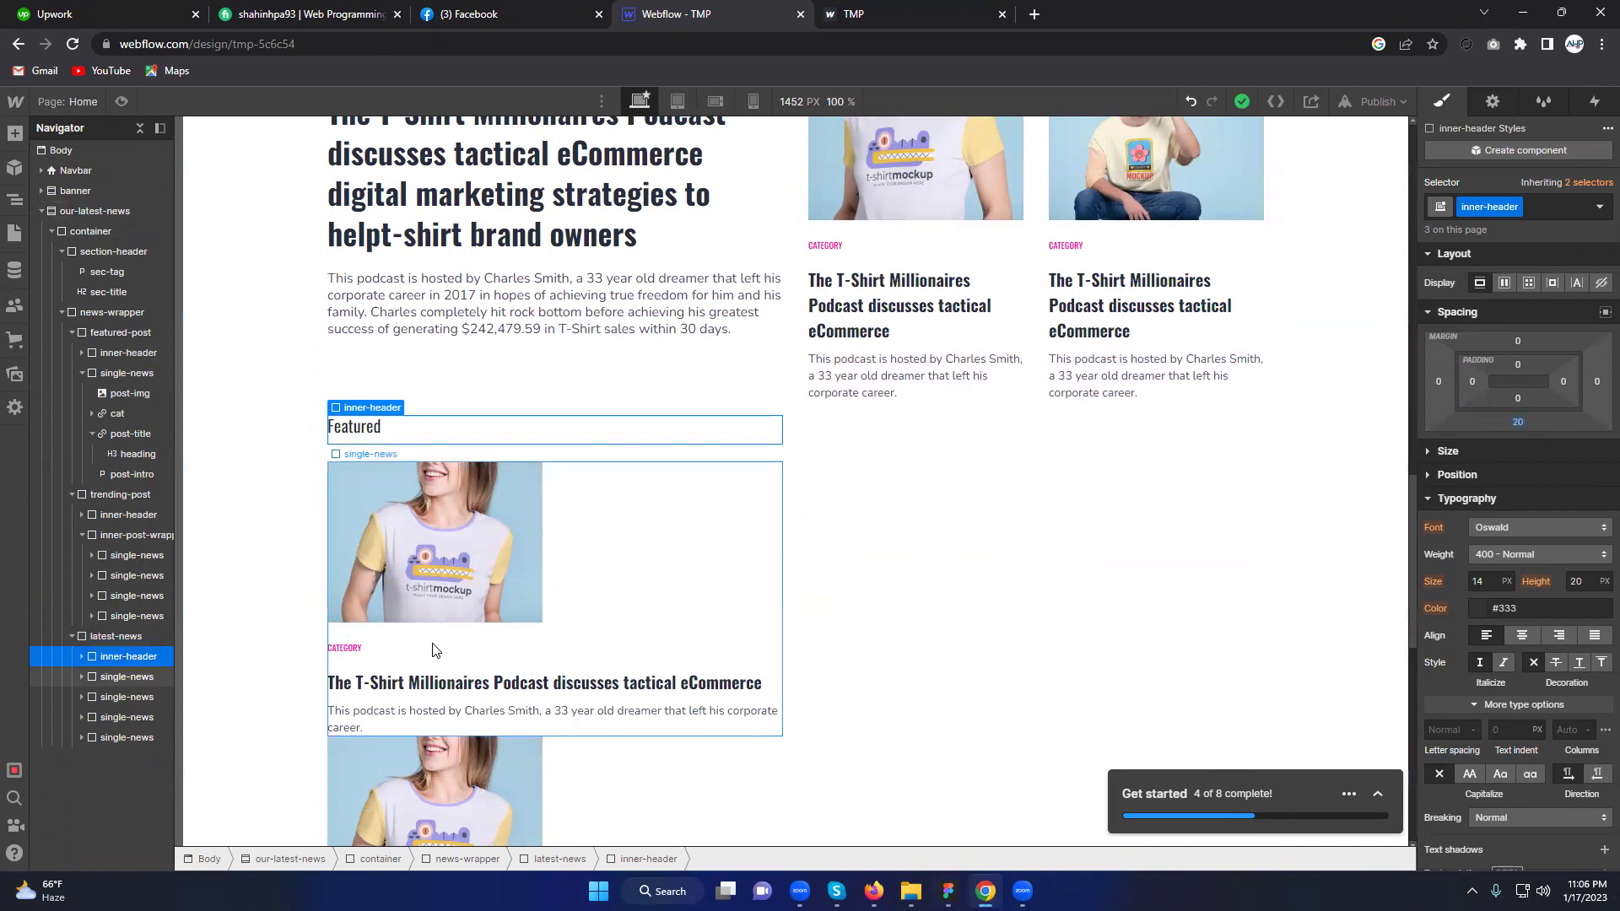
double_click(361, 427)
key("ctrl+a")
key("ctrl+v")
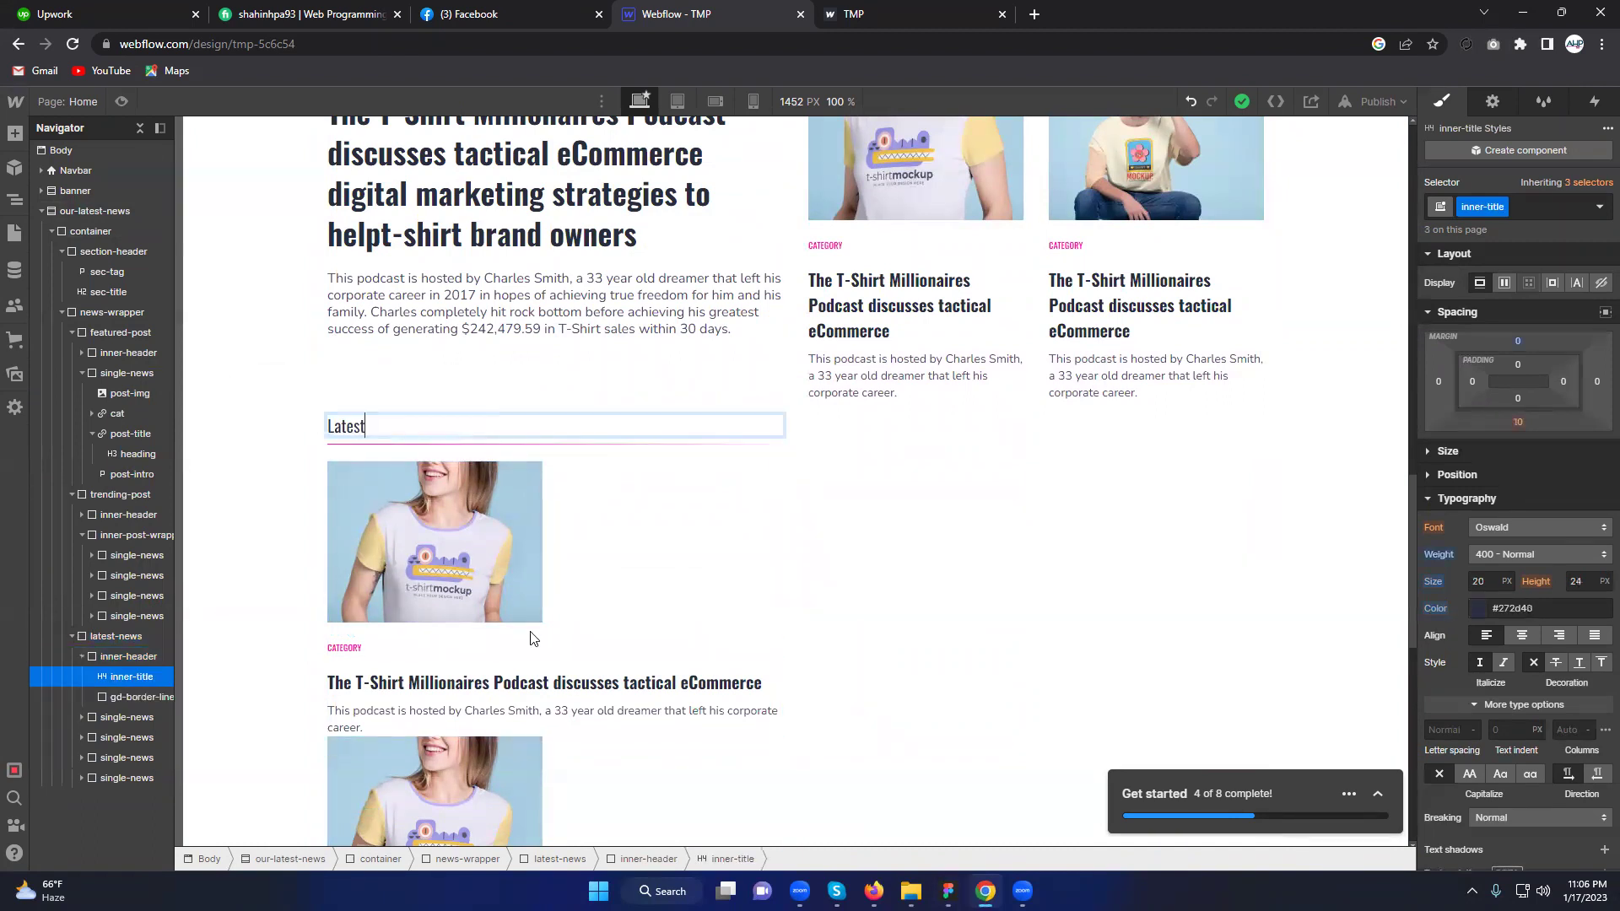
Step: Move the latest-news block out of news-wrapper so it sits directly in the container below news-wrapper
left_click(69, 635)
left_click(70, 495)
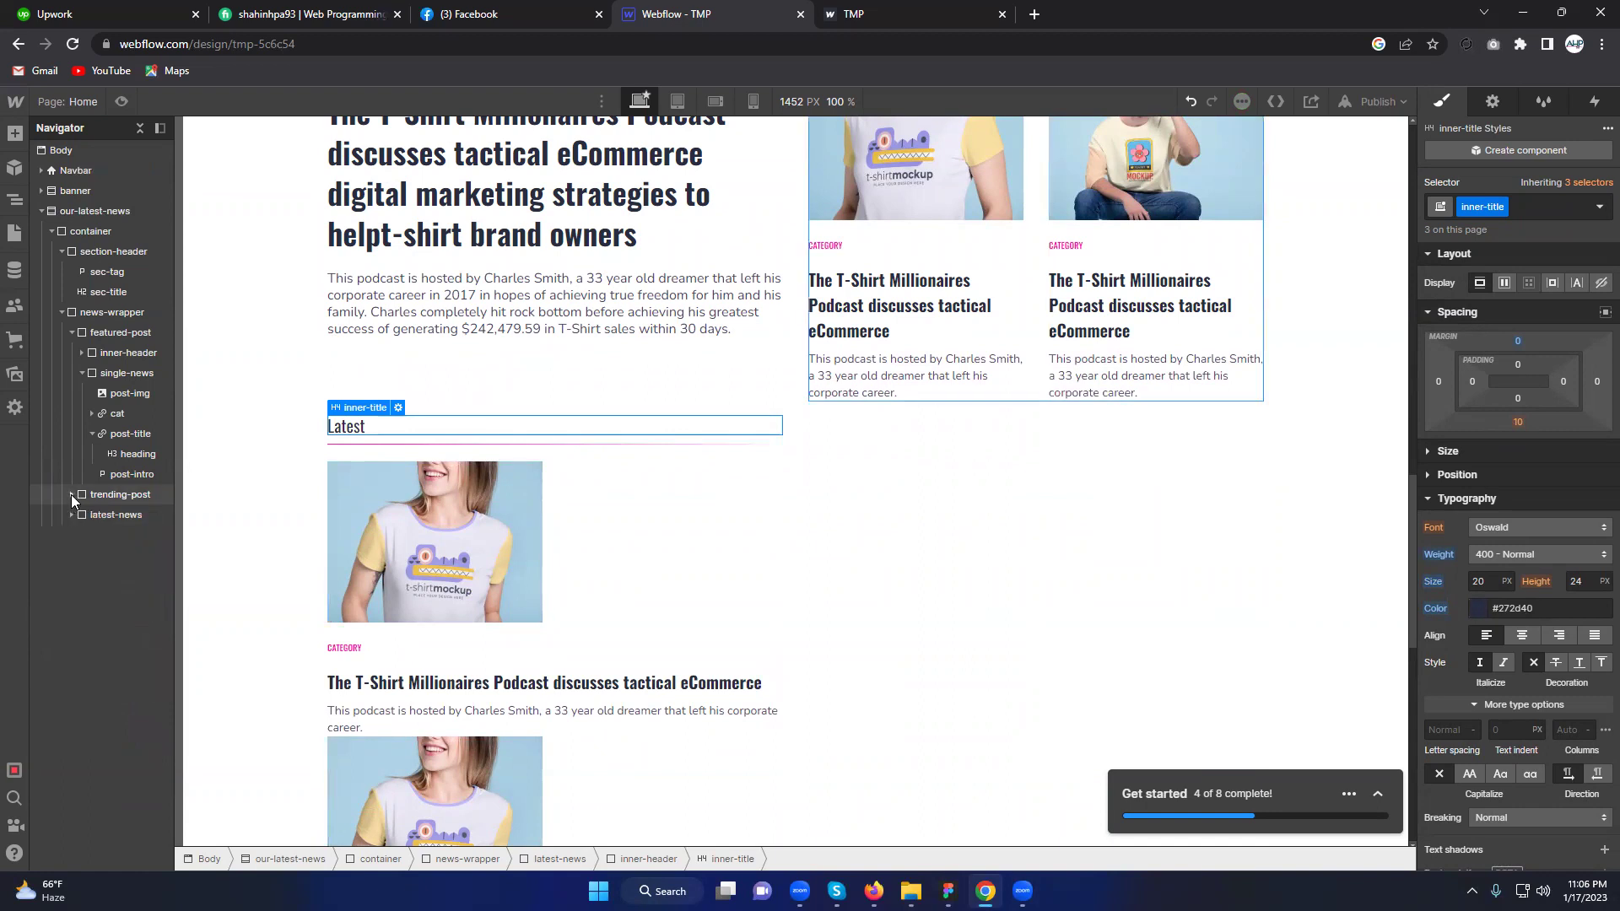
left_click(71, 332)
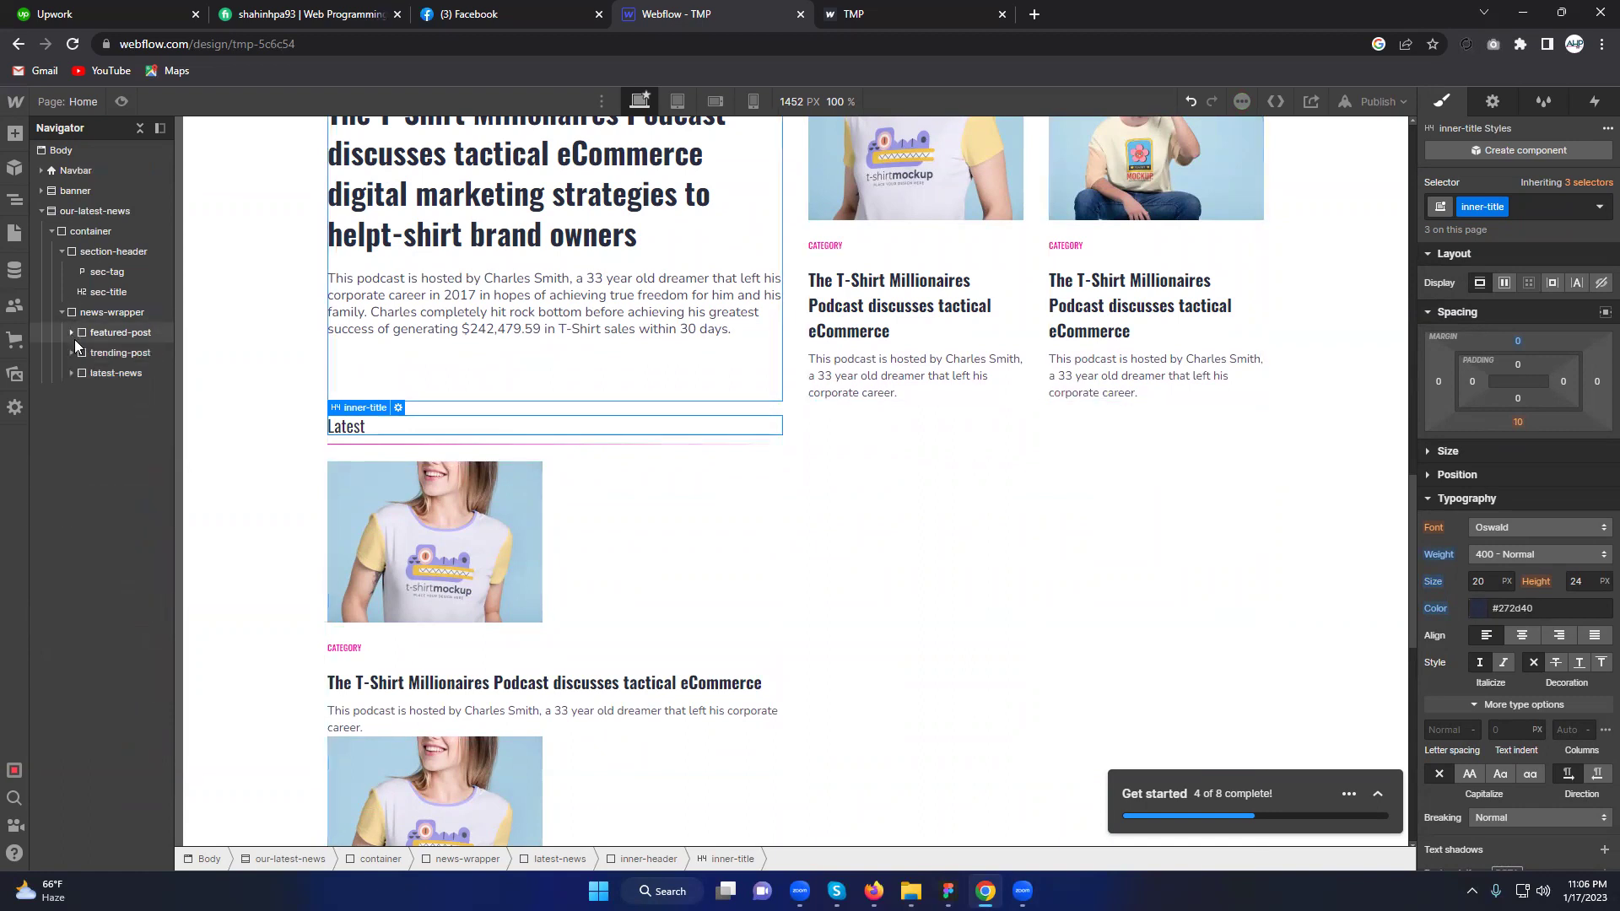
left_click(108, 318)
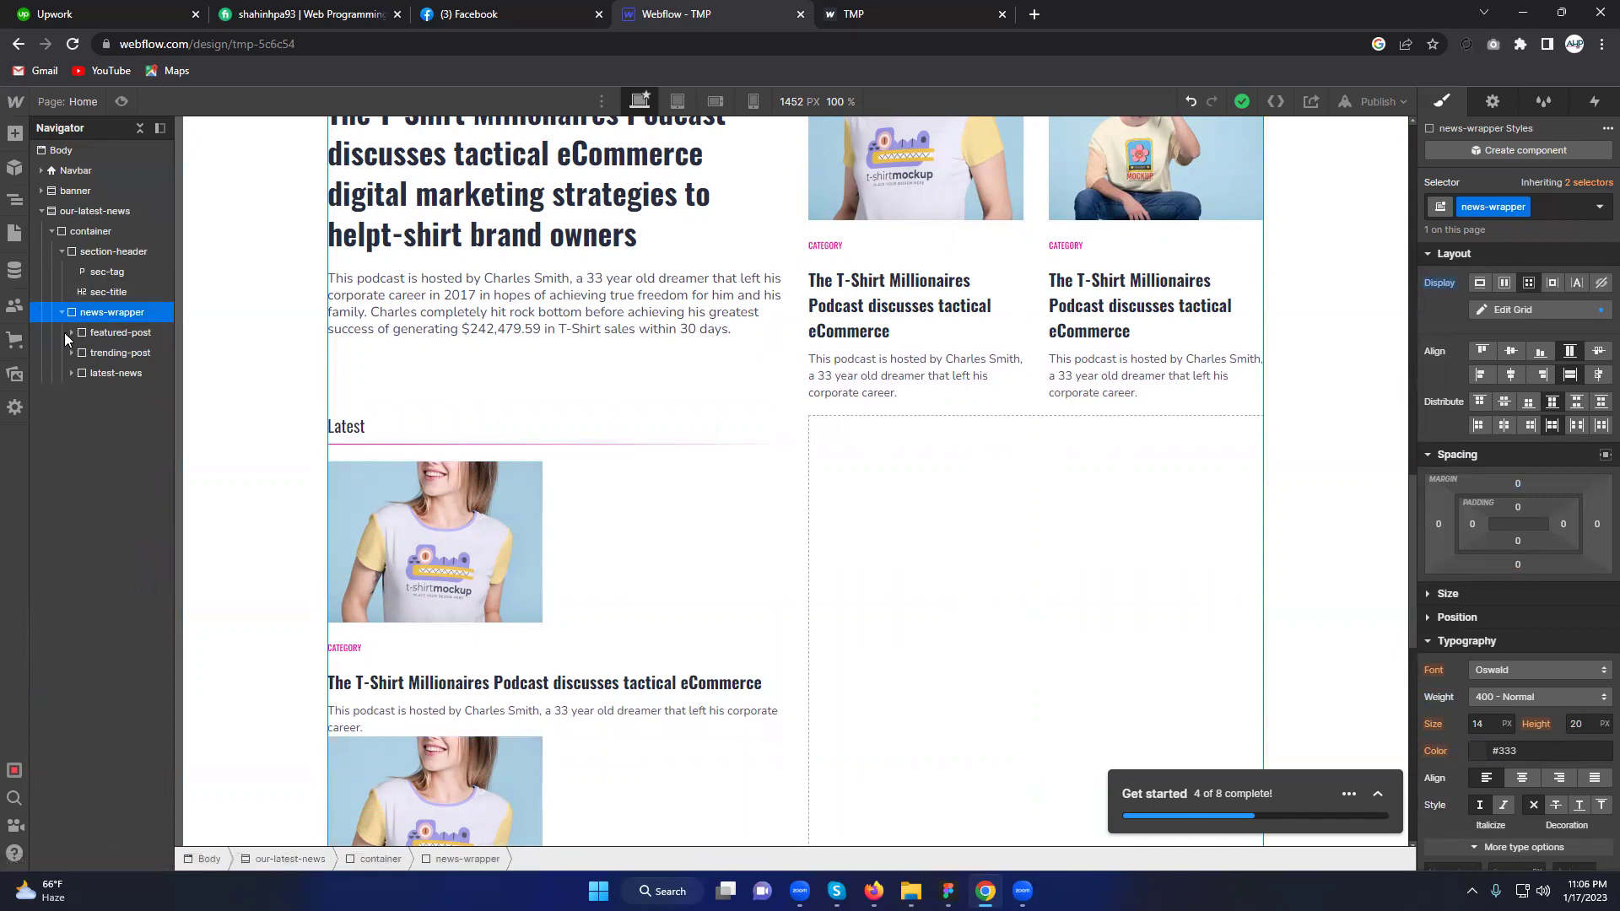
left_click(103, 372)
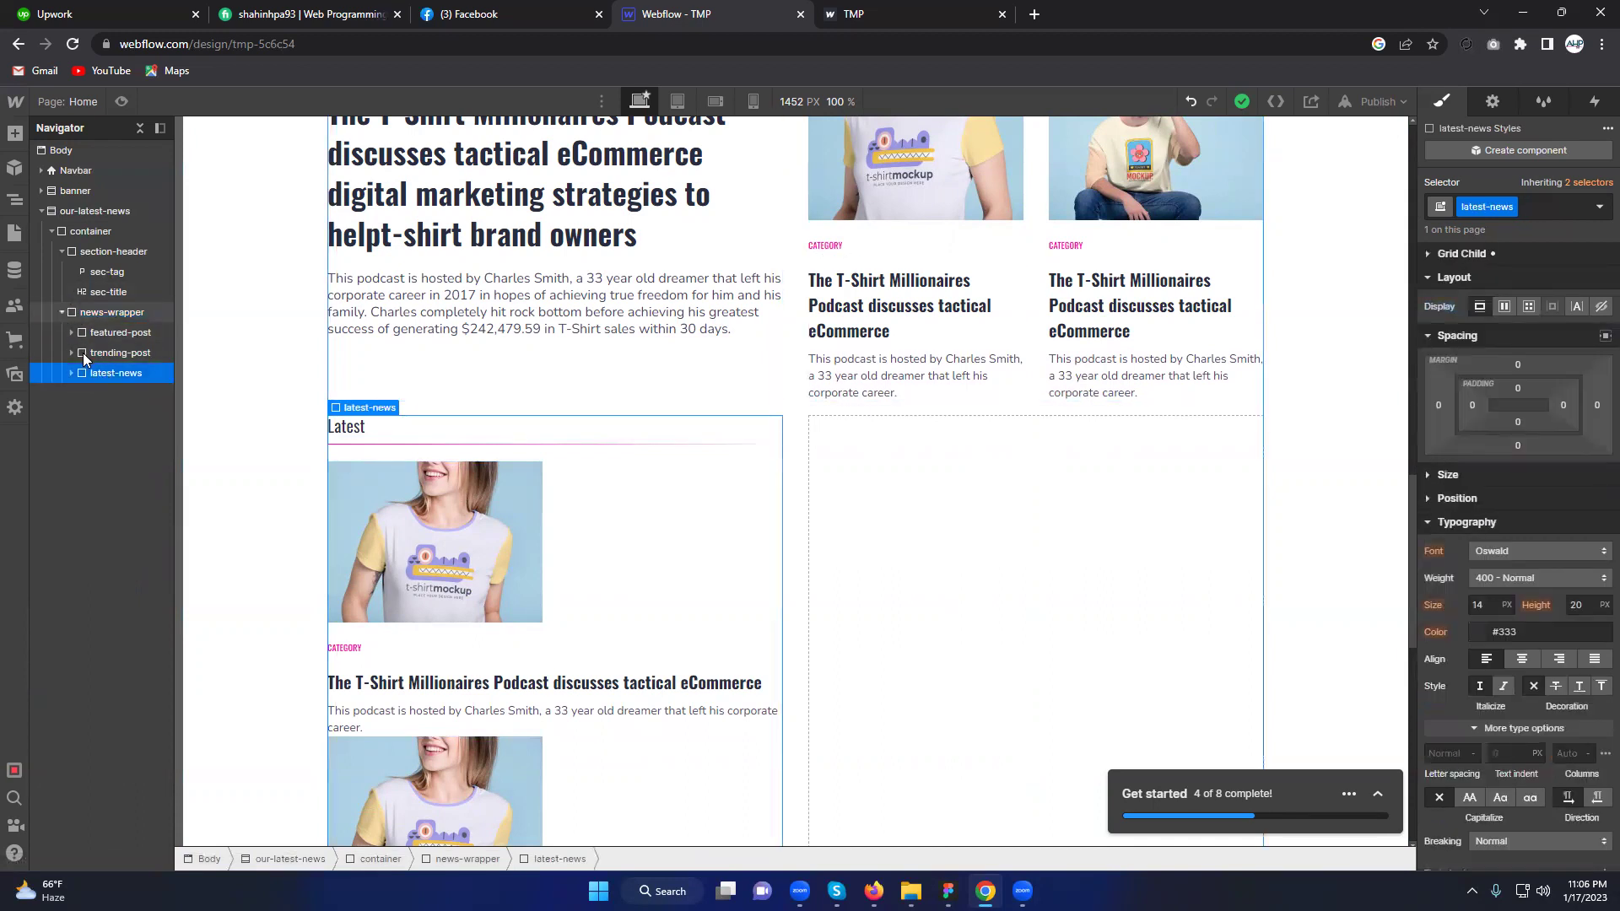
left_click(62, 252)
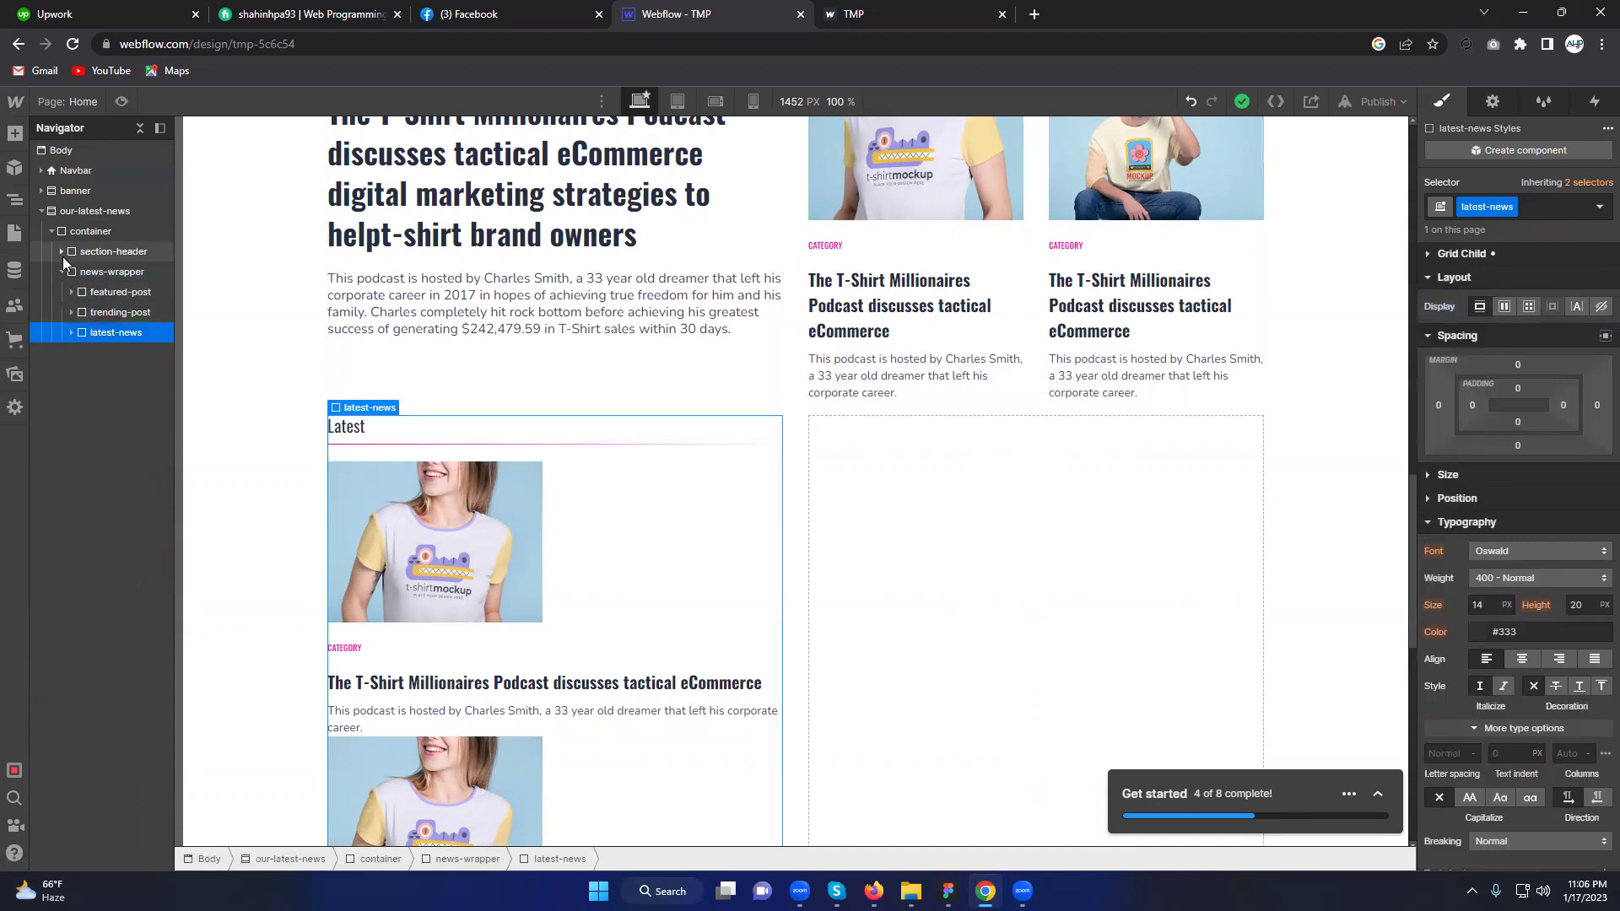
left_click_drag(96, 331, 66, 331)
left_click(62, 272)
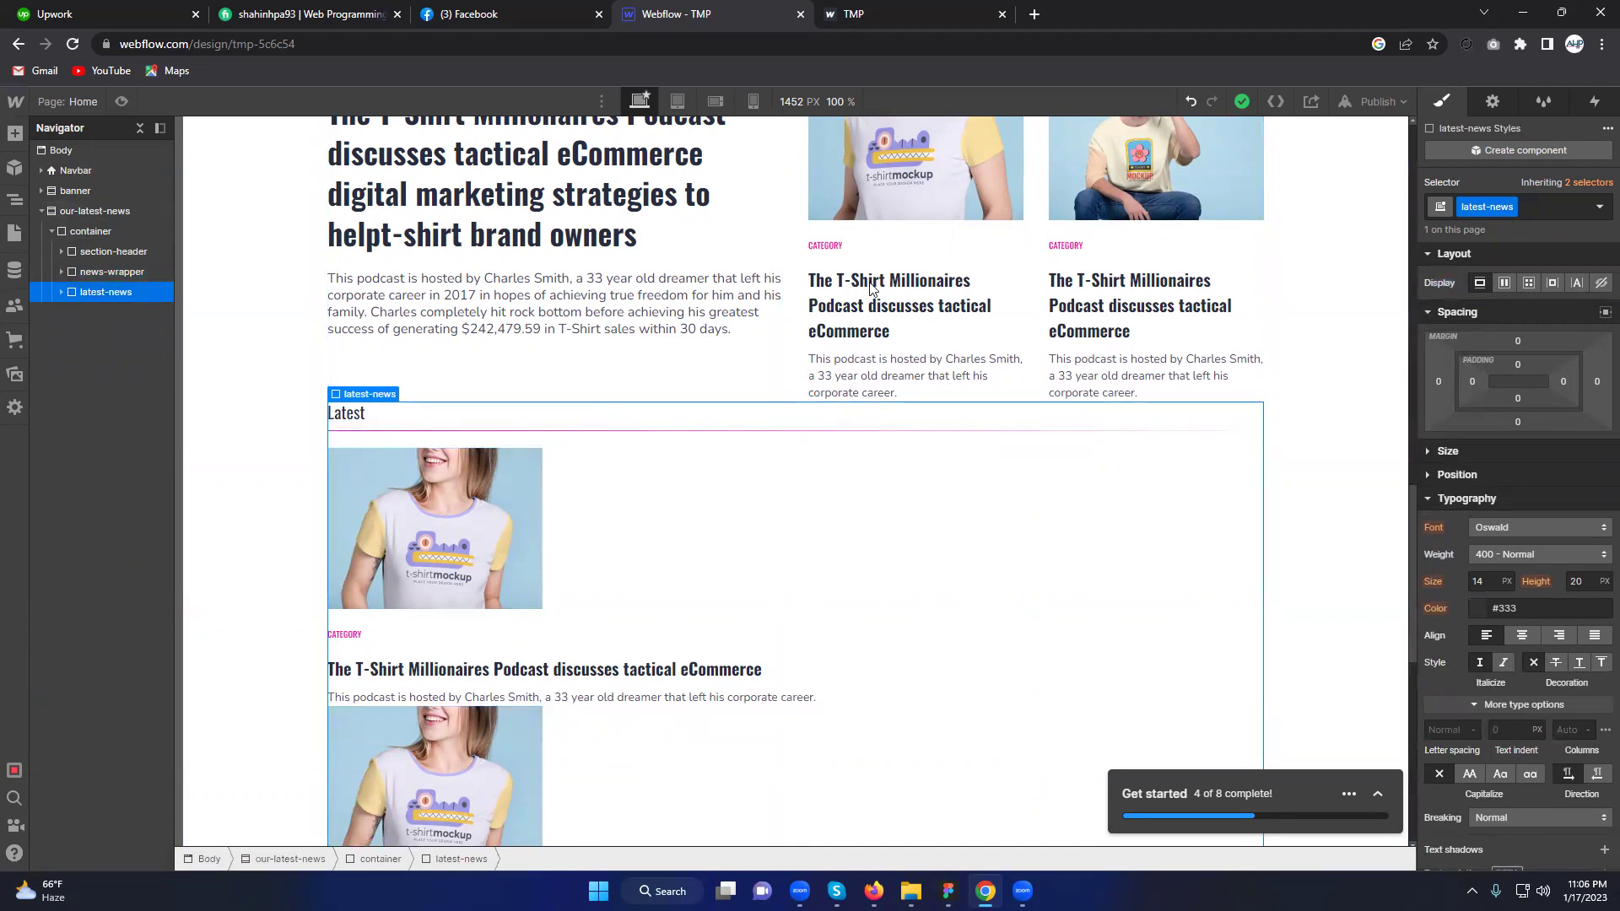
Step: Set the latest-news display to grid with 30 px column and row gaps, matching the card spacing in the Figma design
left_click(1528, 283)
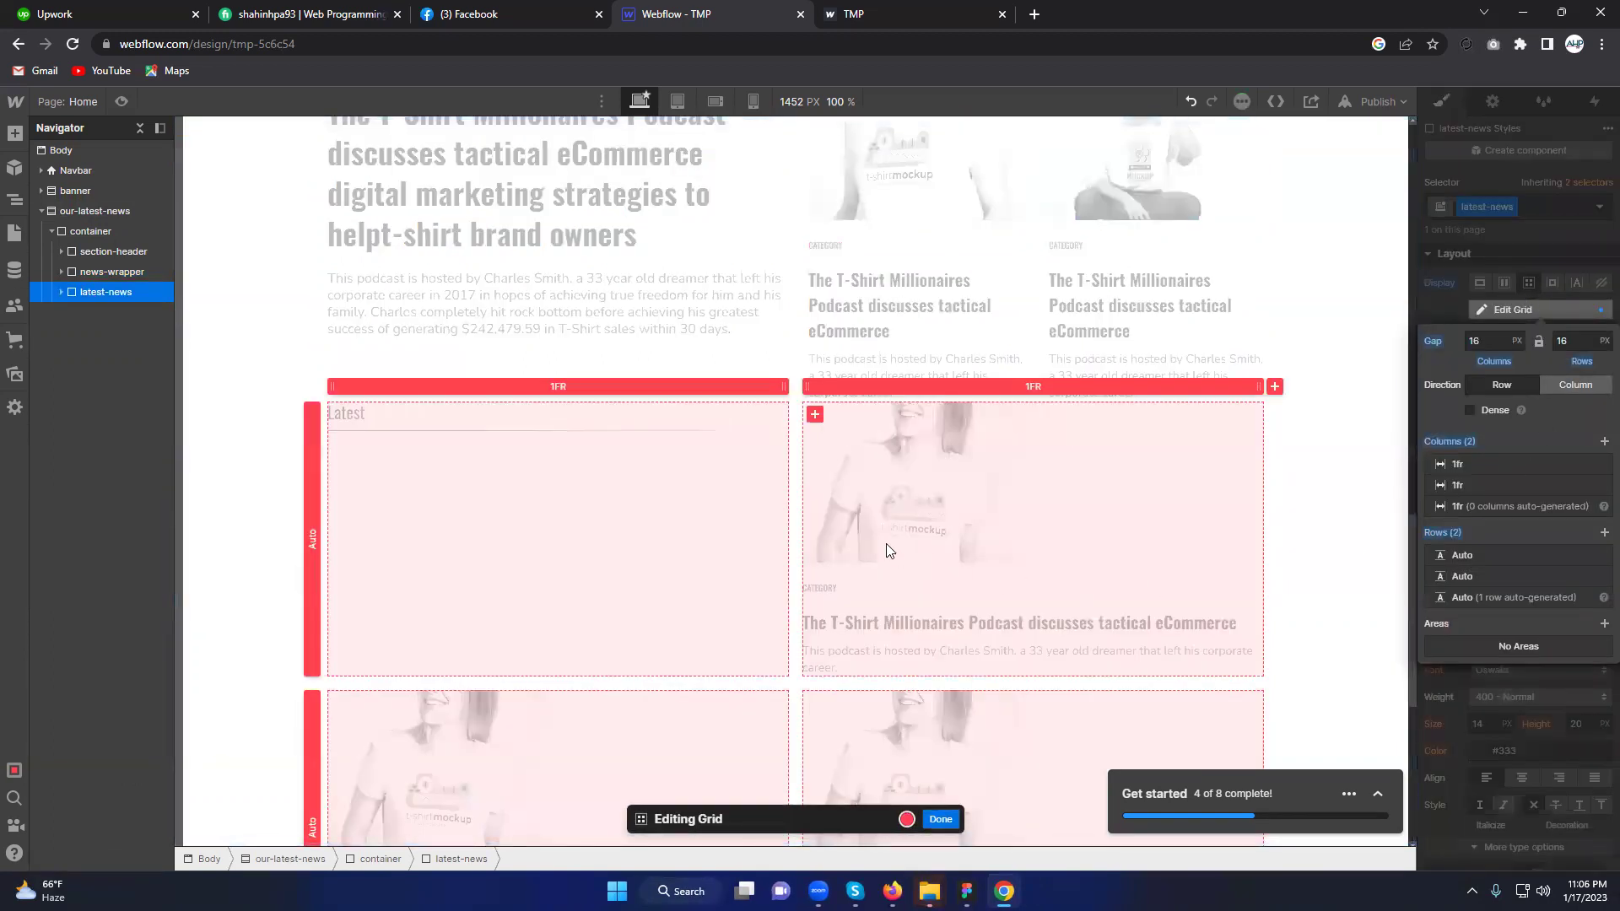
key("alt+Tab")
scroll(798, 669, "down", 2)
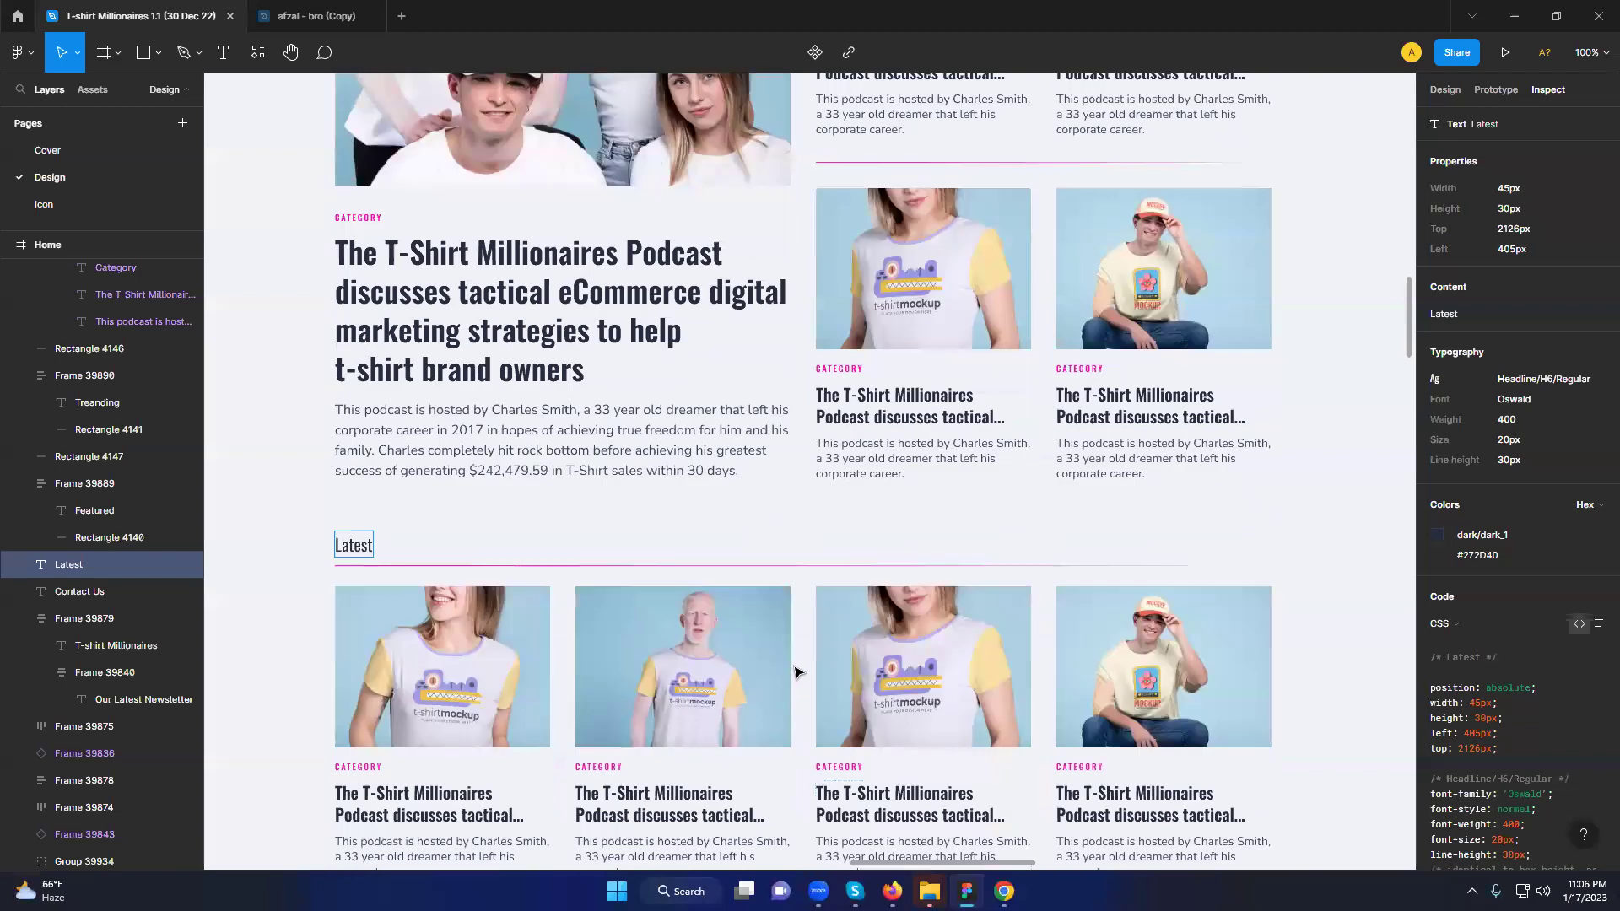
left_click(834, 671)
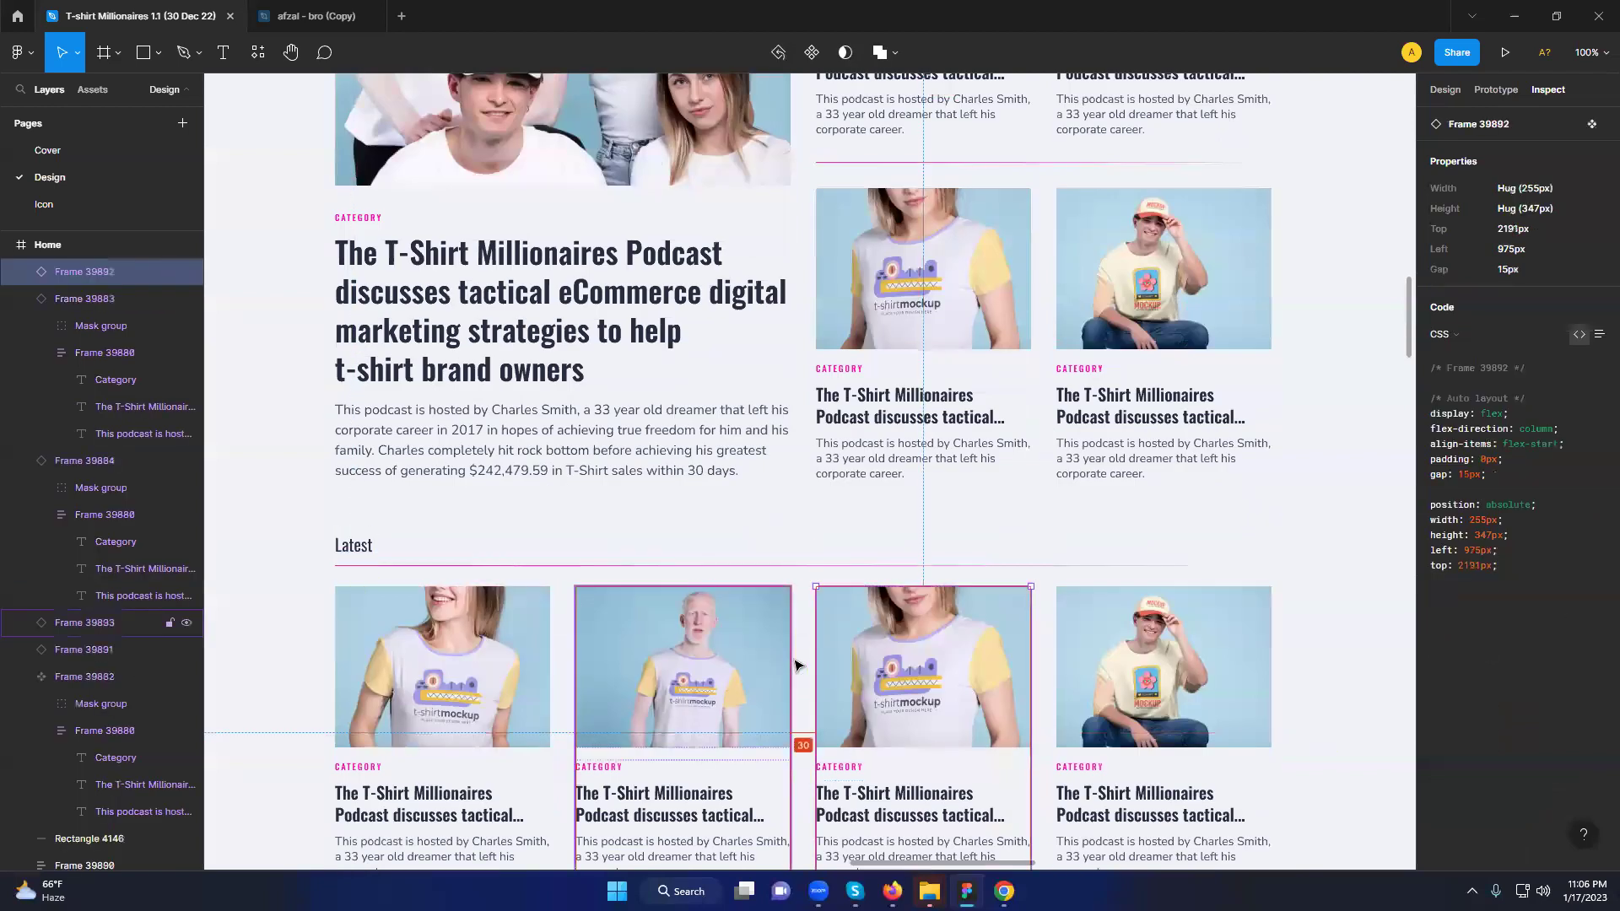
left_click(786, 667)
key("alt+Tab")
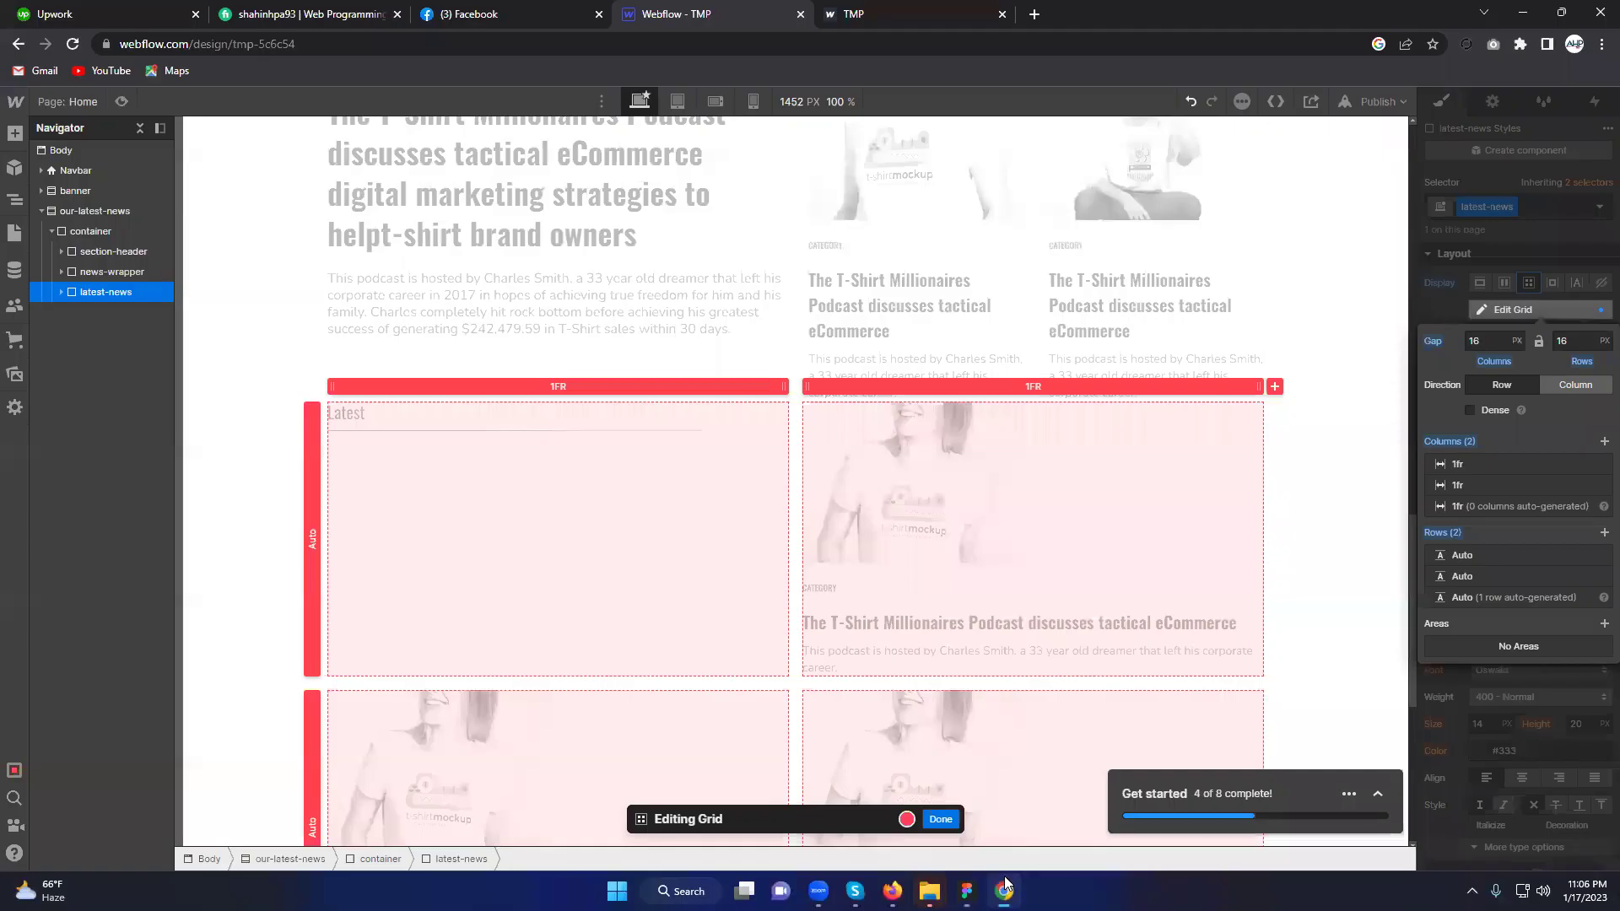
left_click(1490, 346)
type("30")
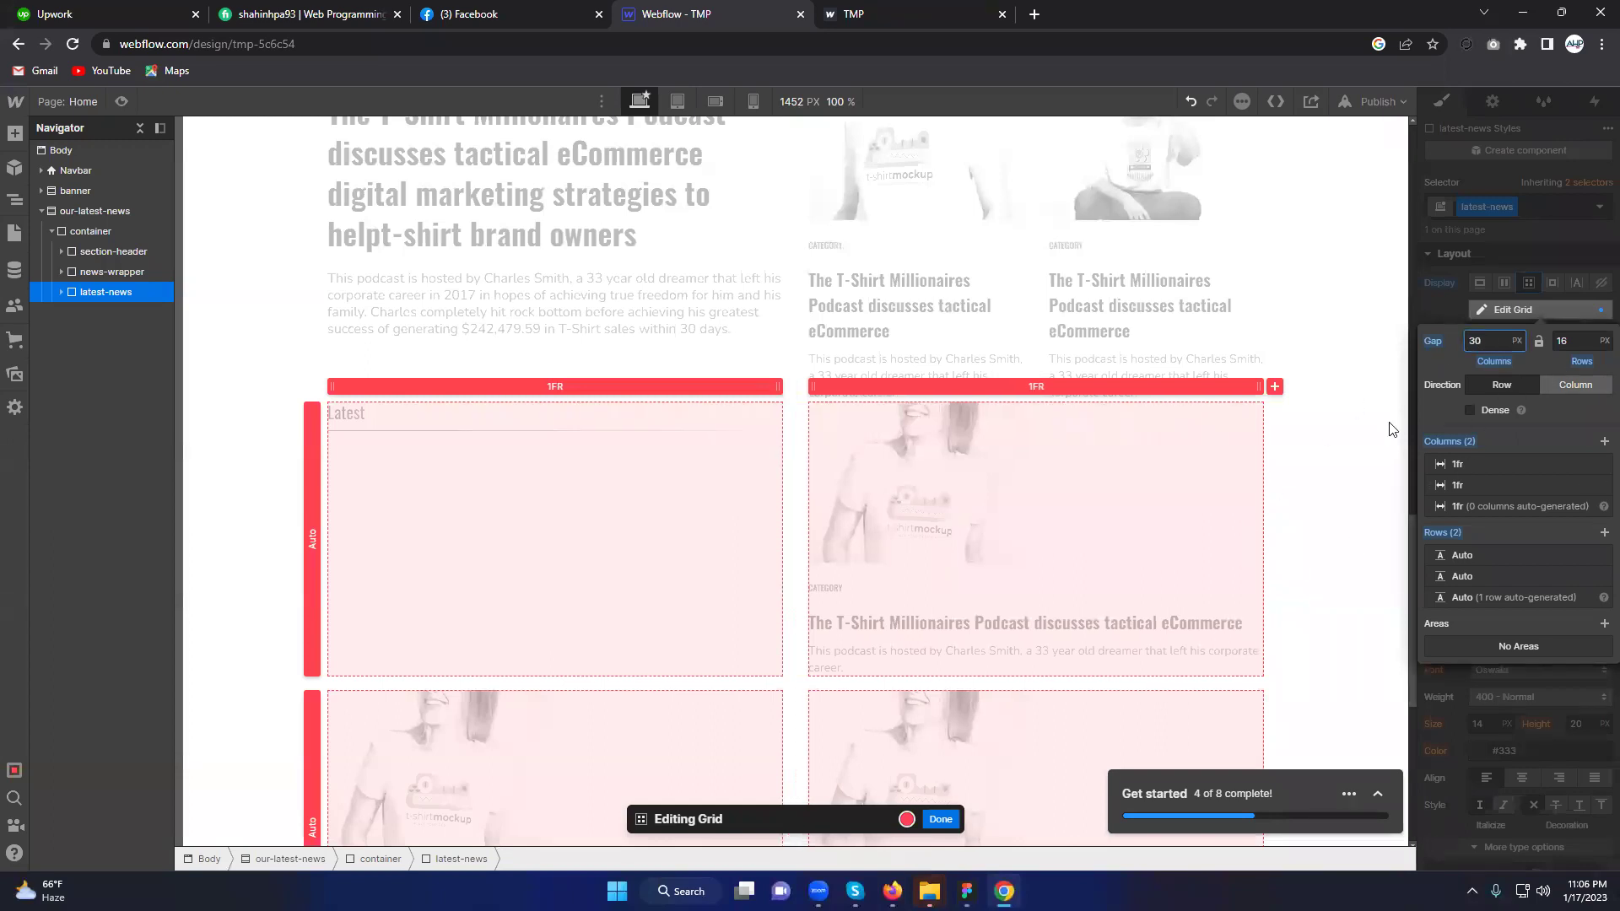
left_click(1569, 346)
type("30")
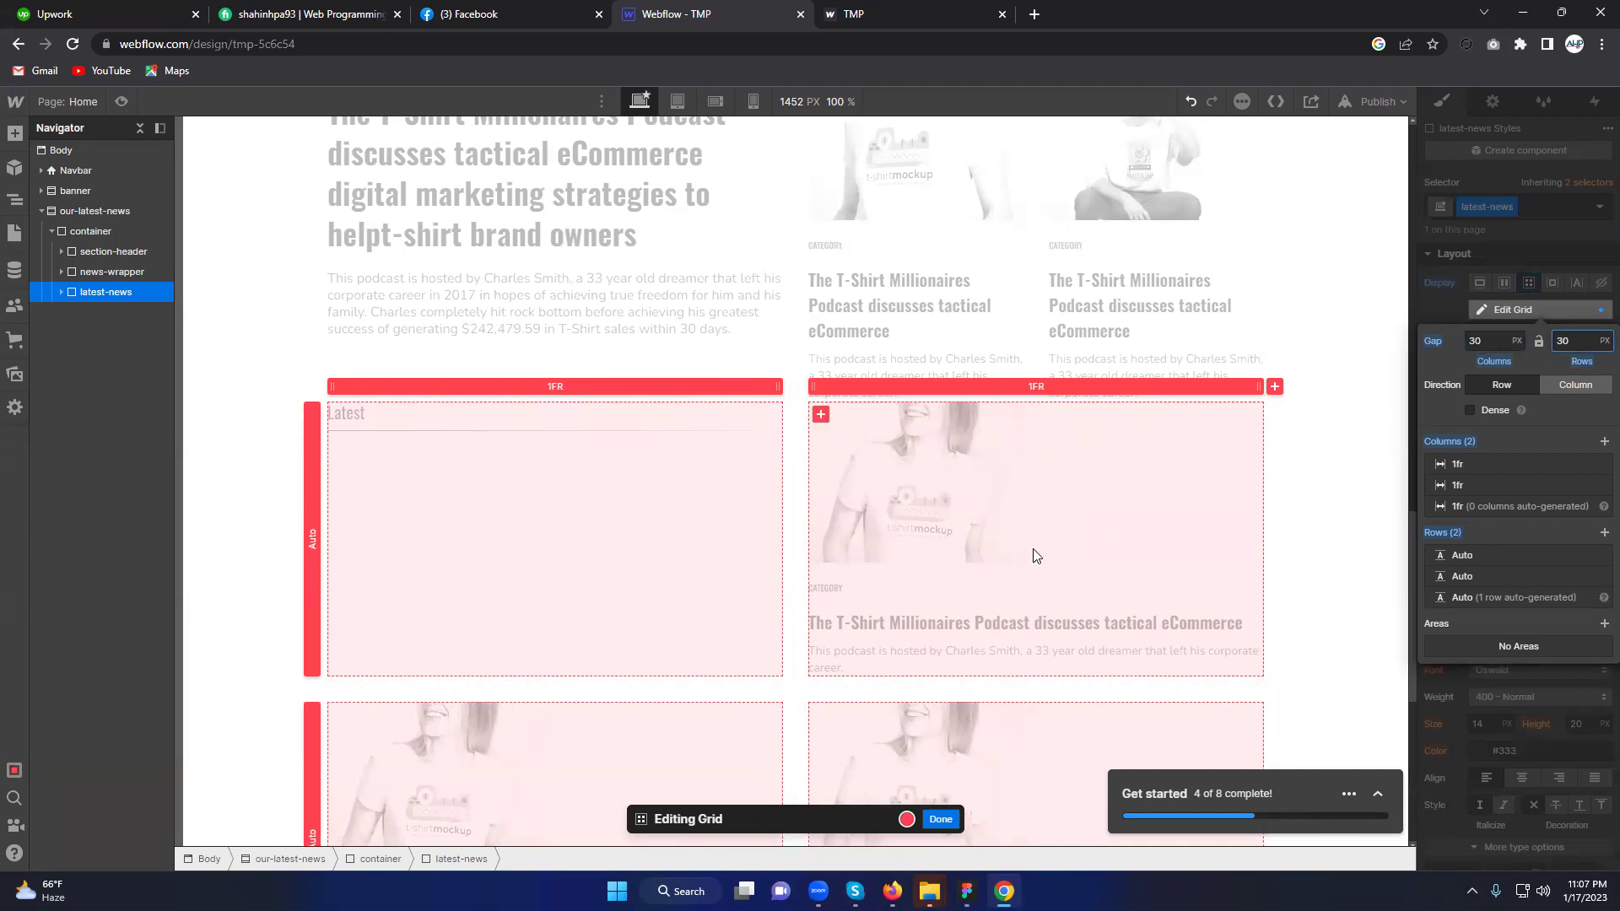
Step: Set up the latest-news grid with four 1fr columns and one auto row
scroll(1035, 553, "down", 6)
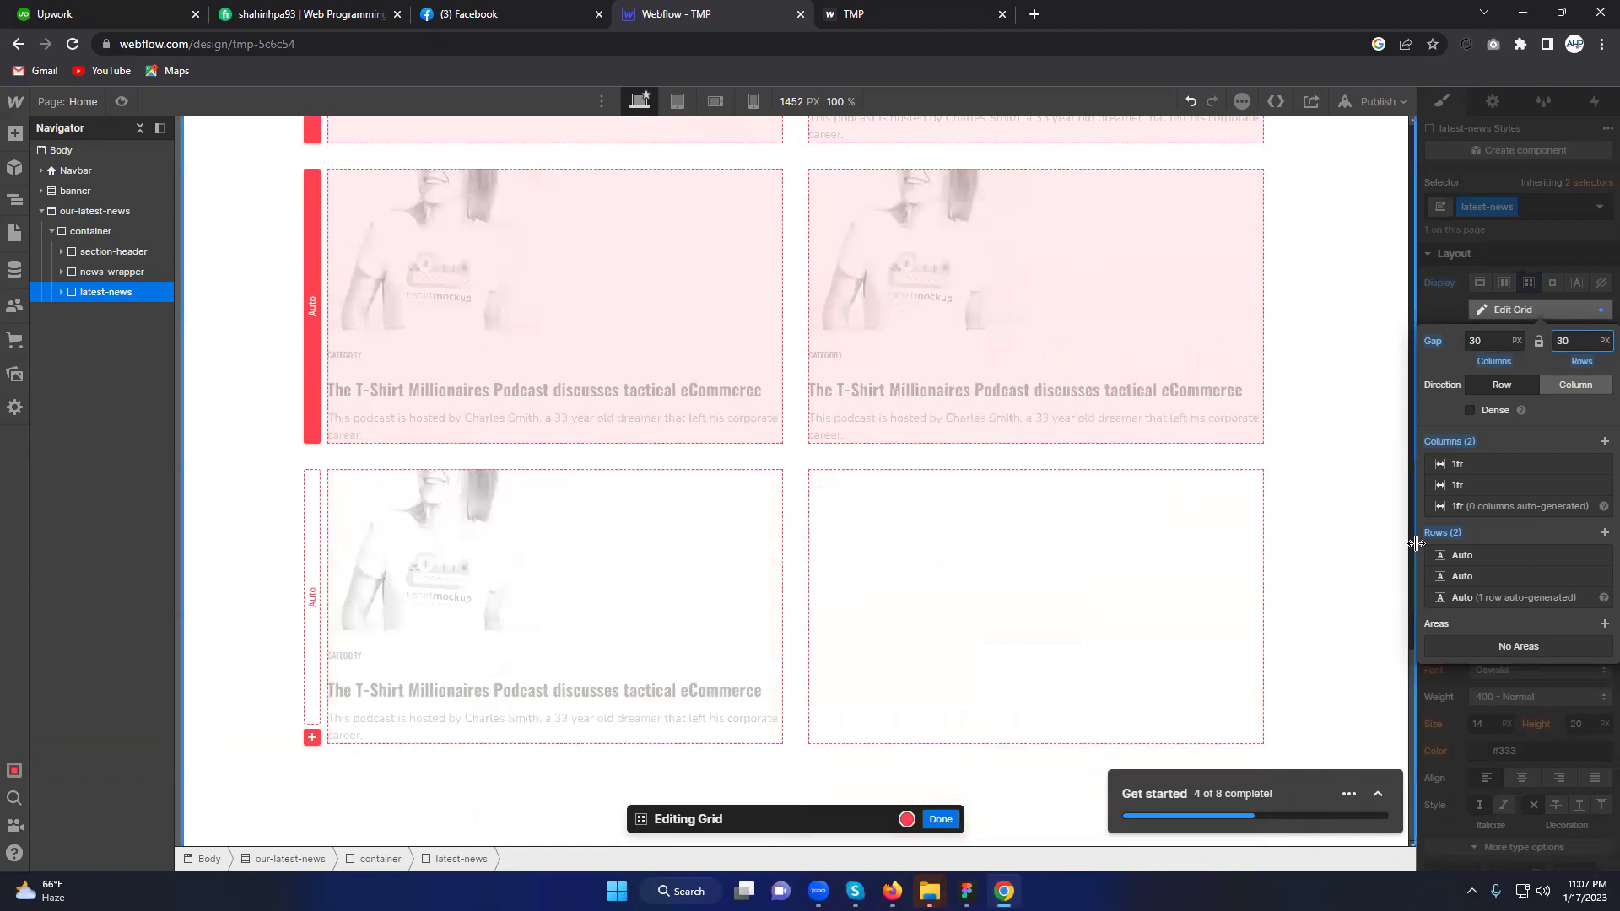
left_click(1595, 445)
left_click(1604, 442)
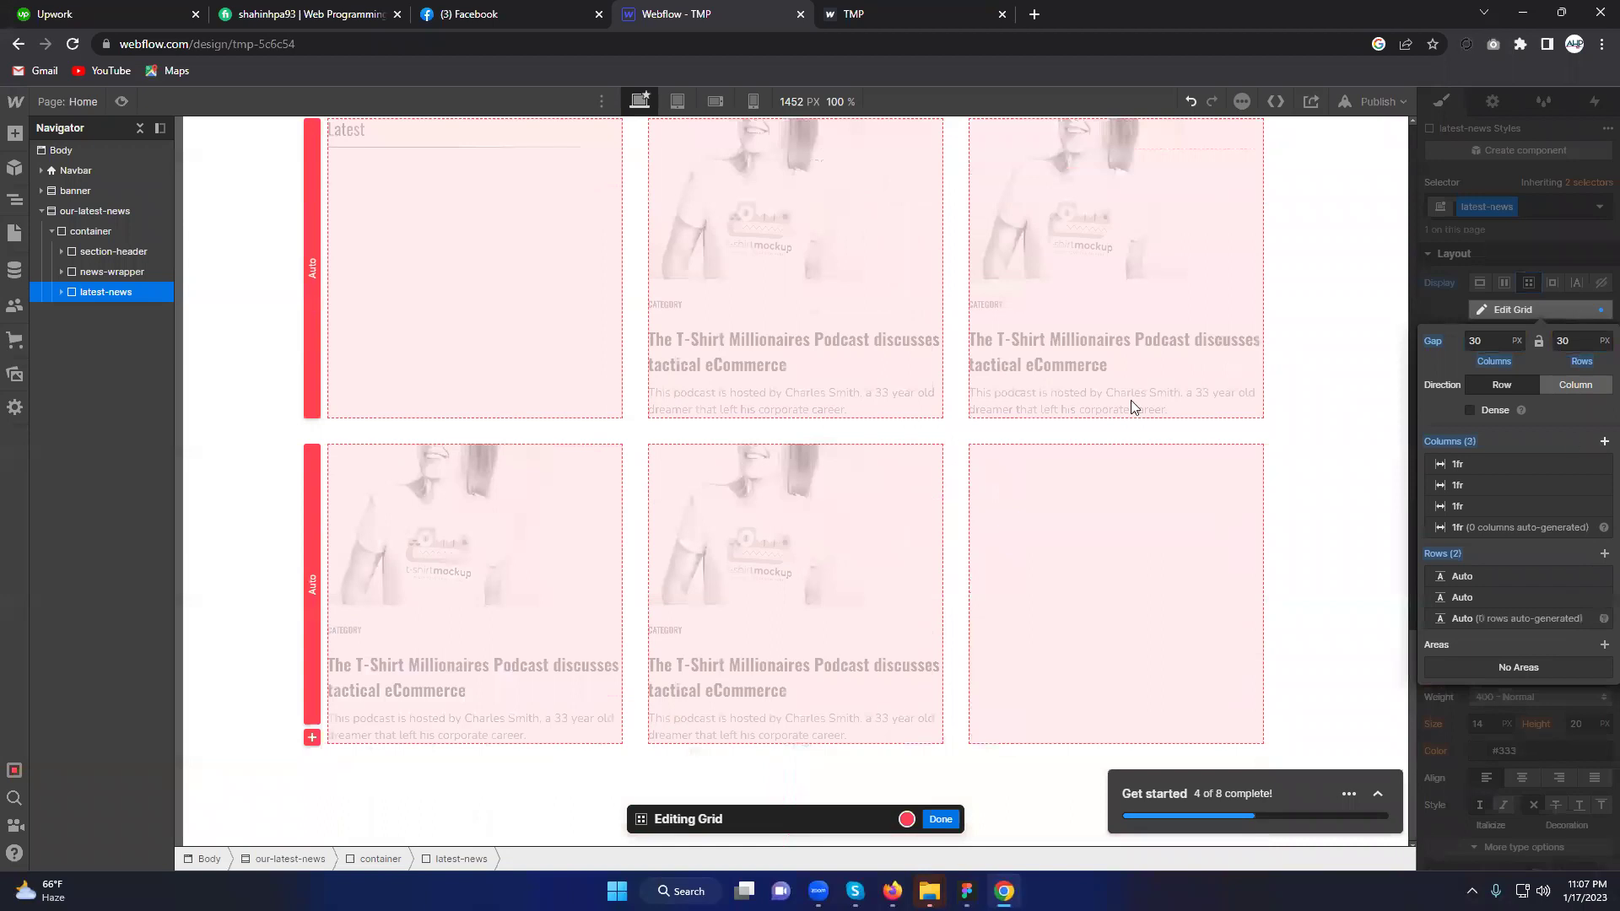
left_click(1603, 441)
scroll(875, 522, "up", 3)
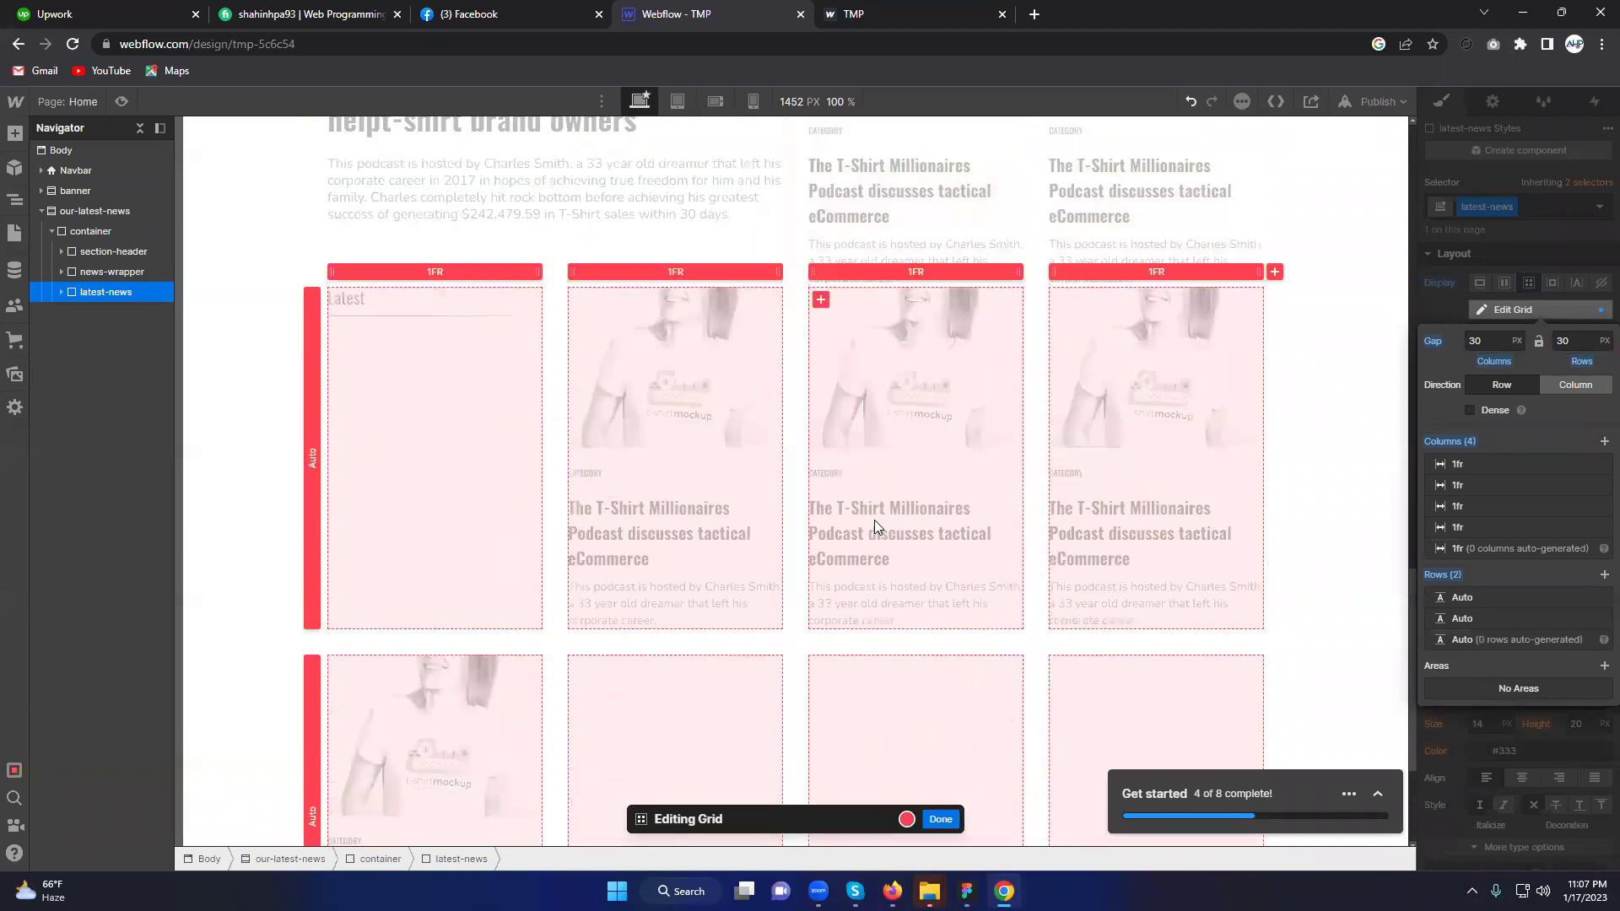
left_click(1600, 620)
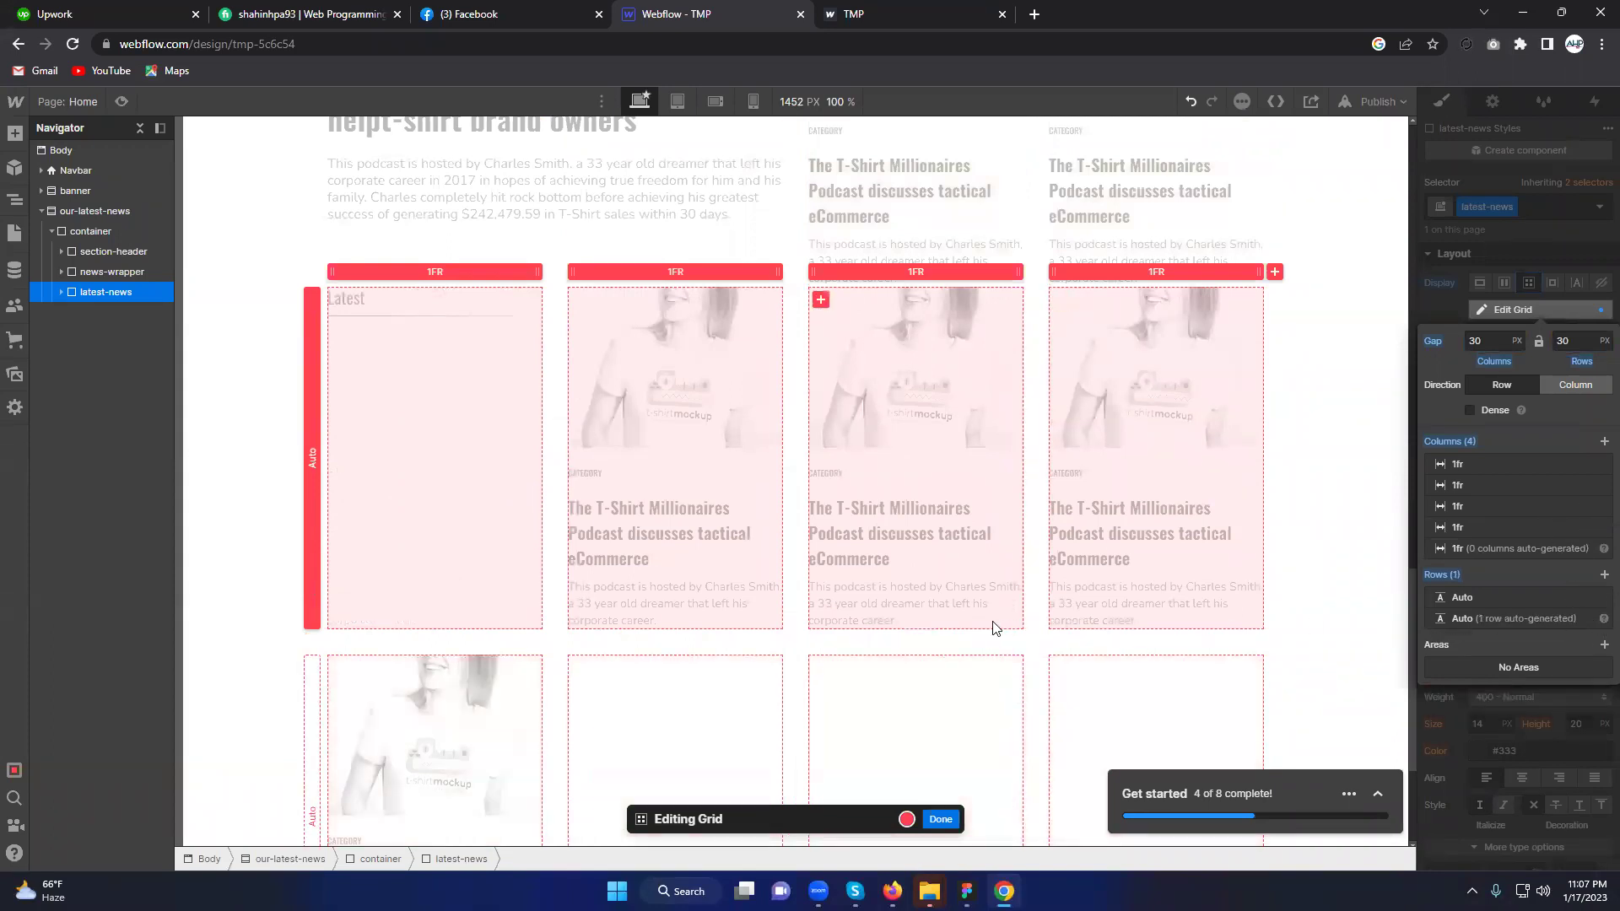
scroll(844, 549, "down", 1)
scroll(778, 532, "down", 1)
scroll(779, 532, "up", 2)
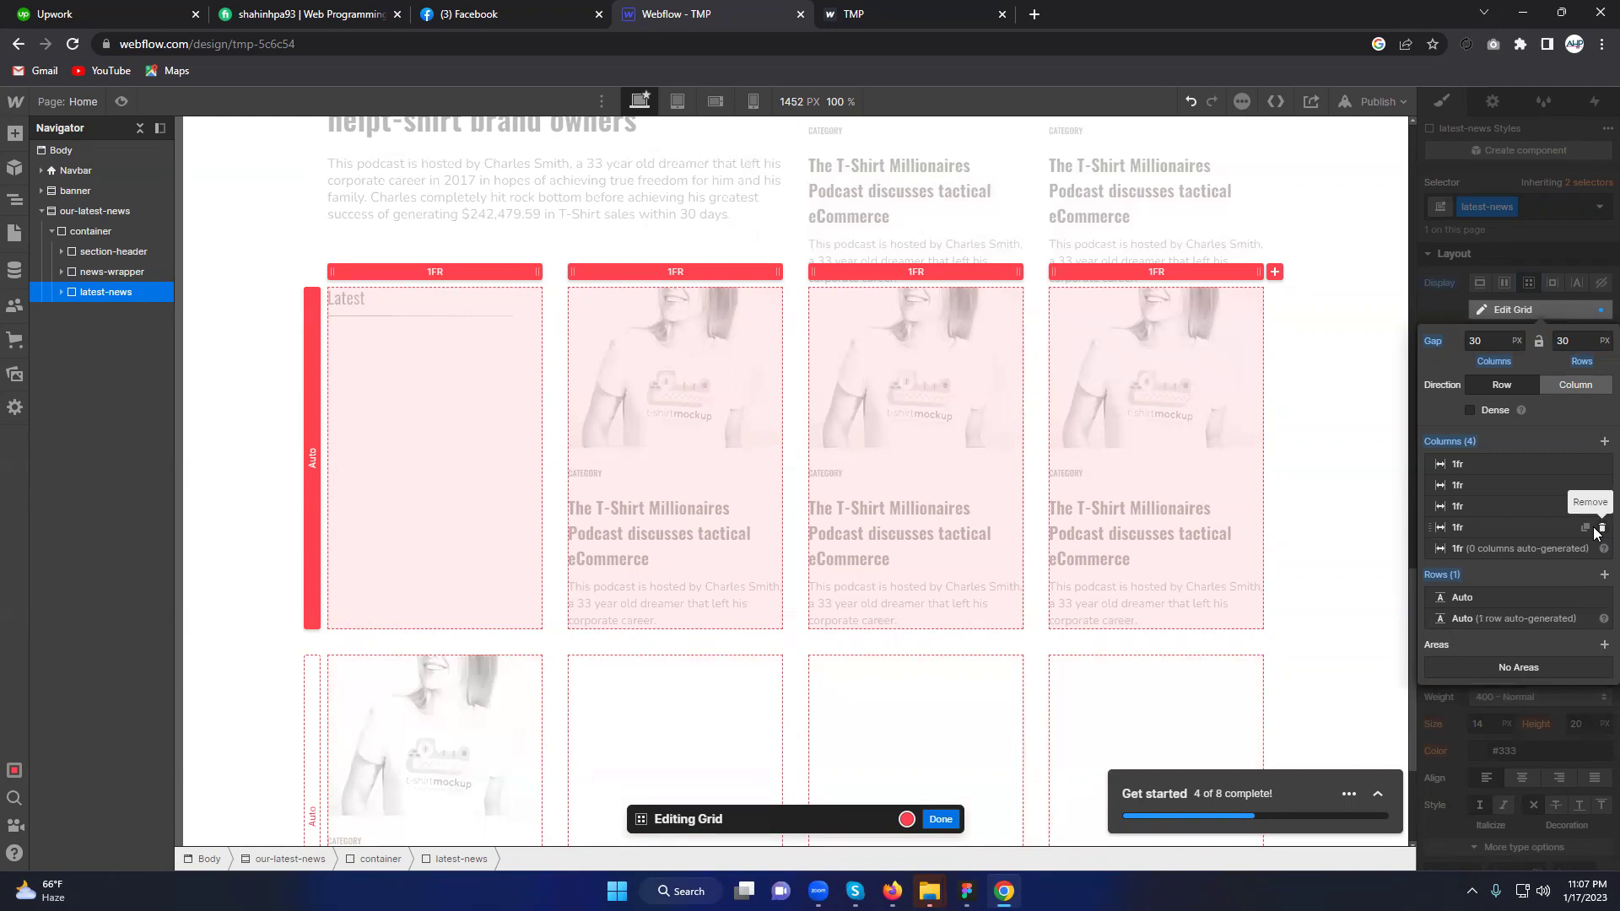
left_click(1600, 529)
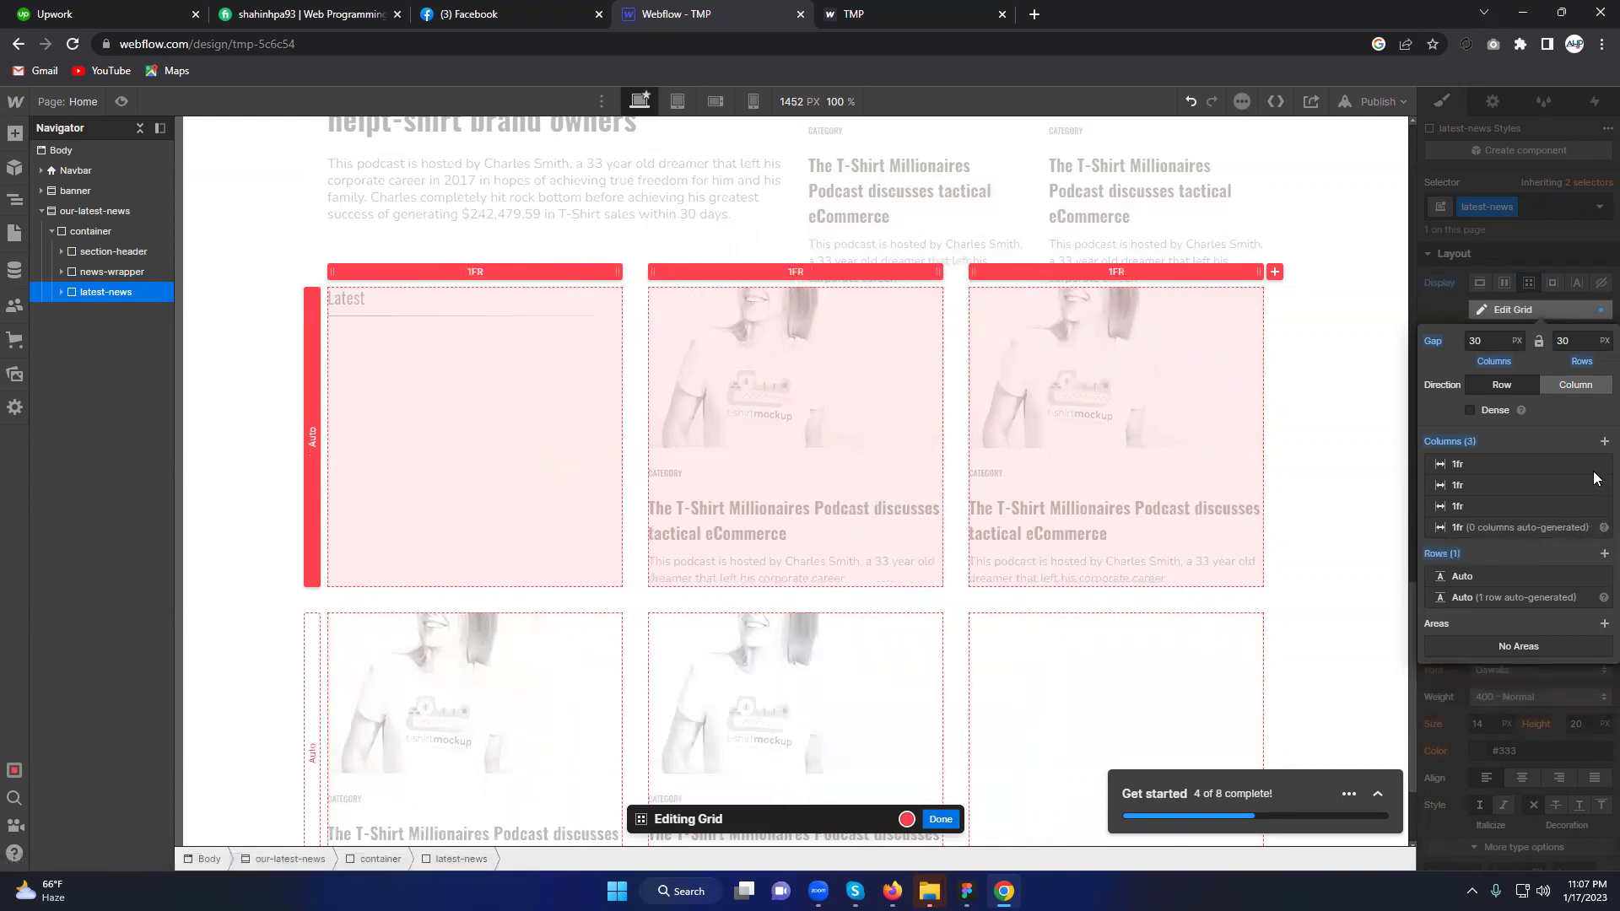
left_click(1600, 465)
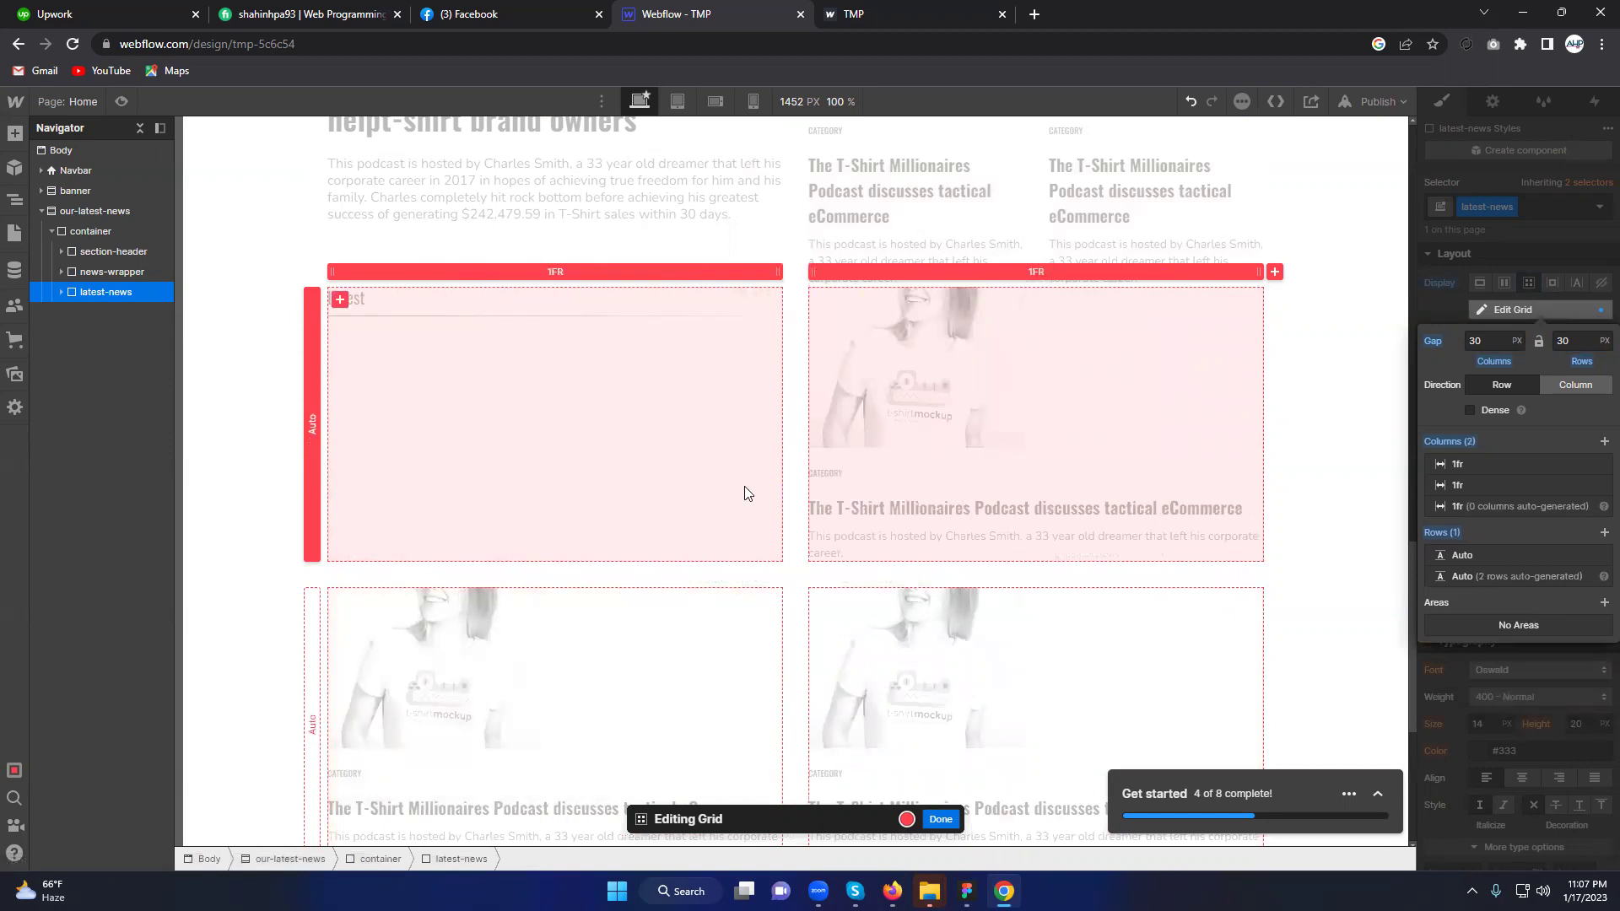
mouse_move(1590, 474)
left_click(1602, 442)
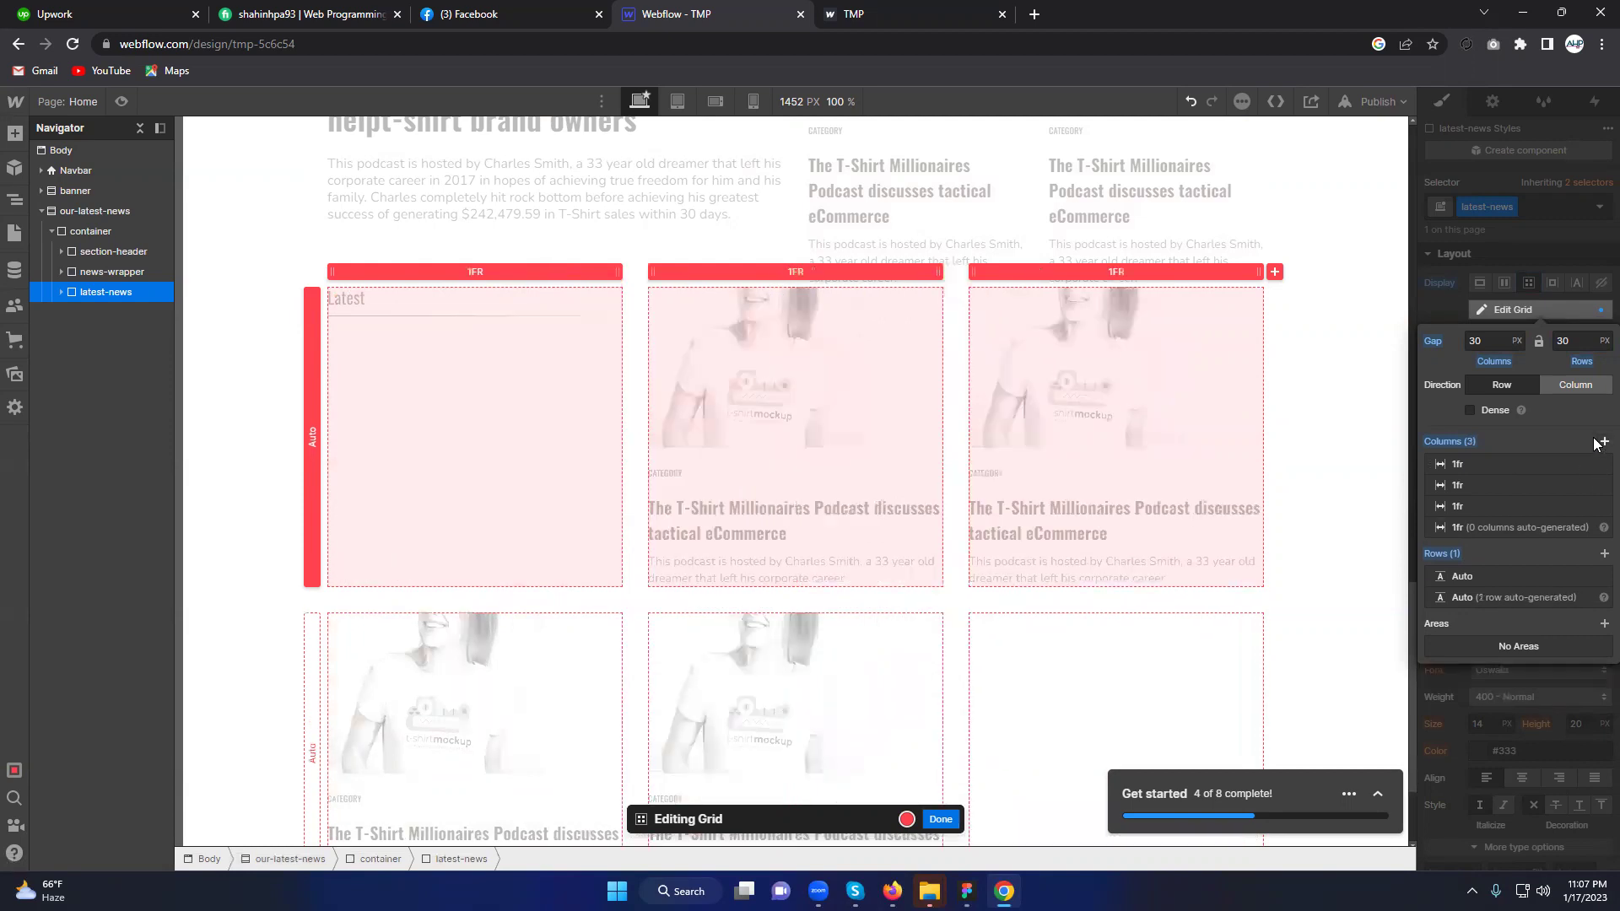
left_click(1602, 441)
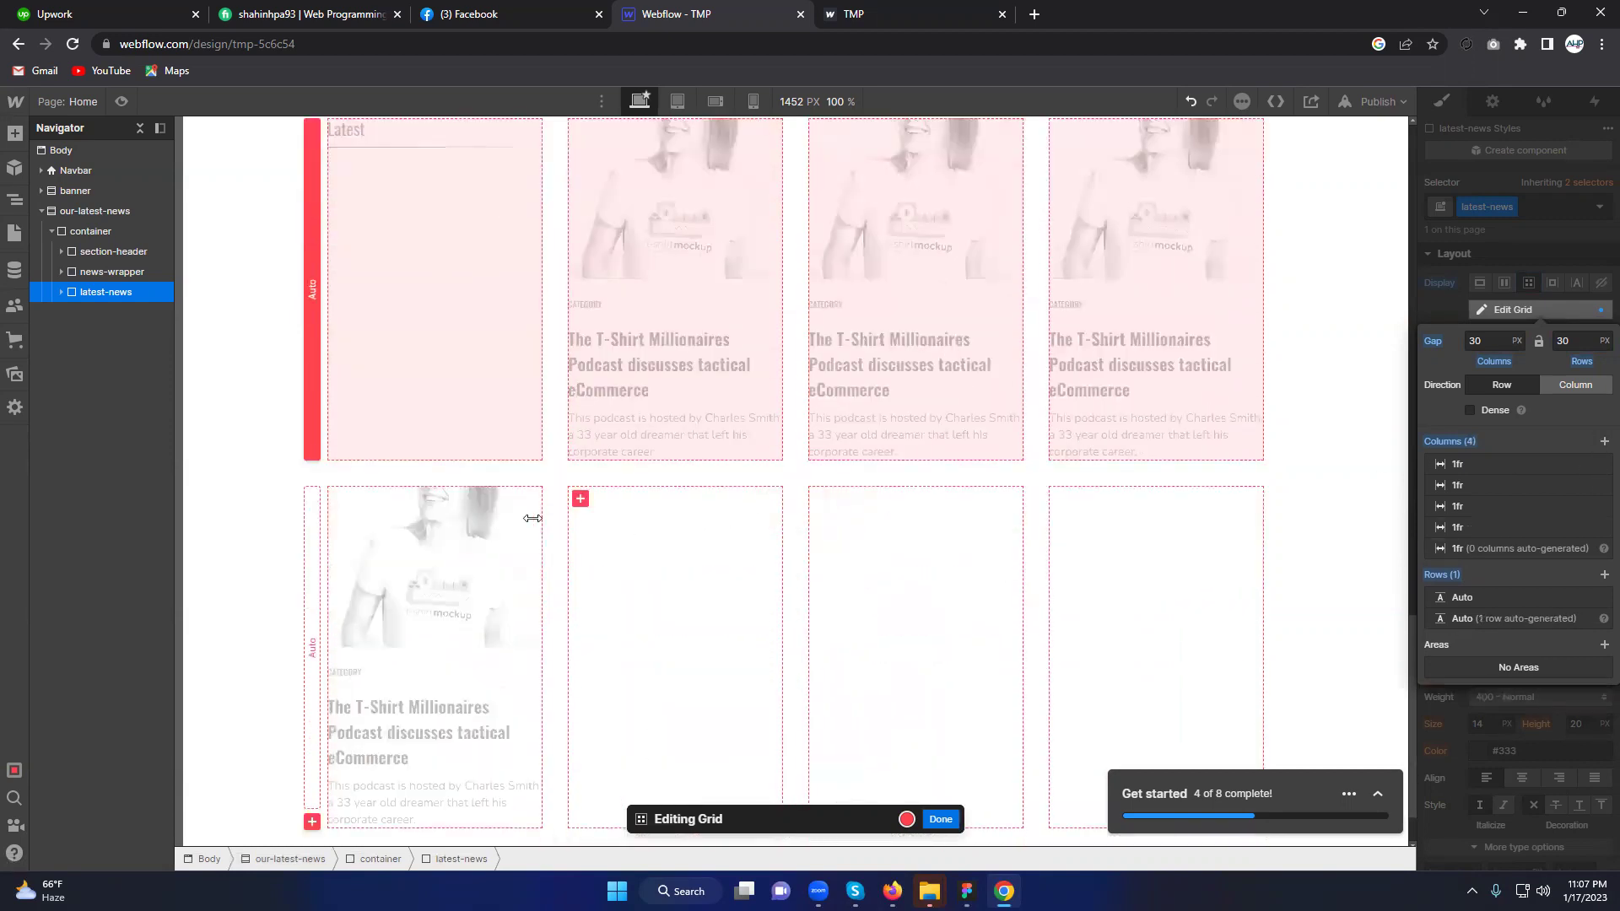
Step: Move the inner-header out of the latest-news grid and place it directly above latest-news in the container
left_click(59, 292)
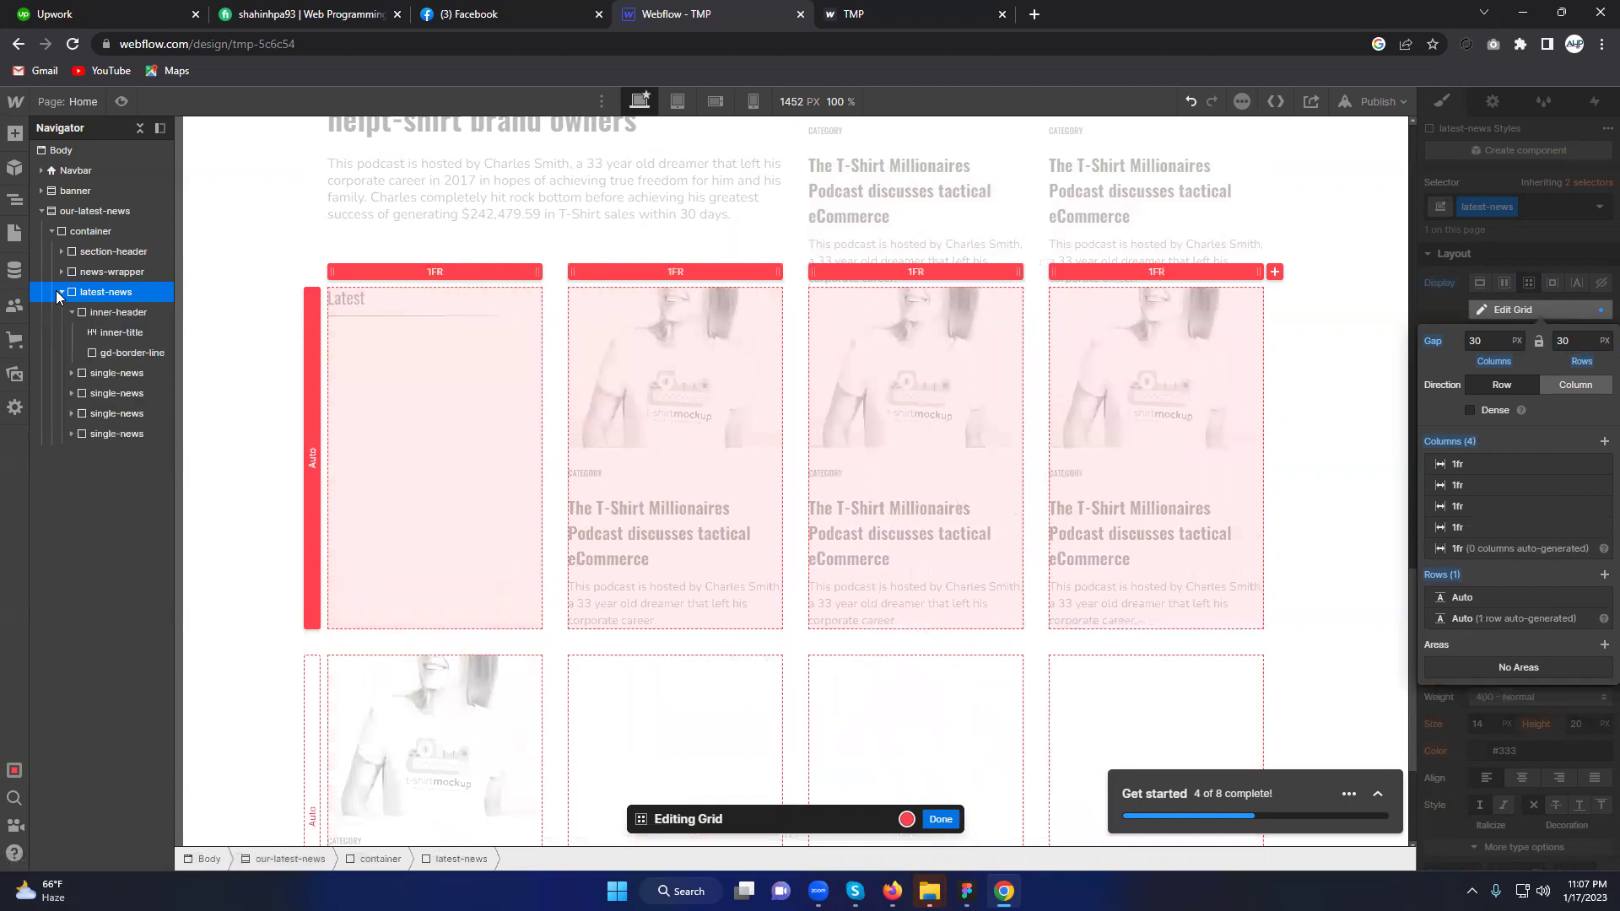
left_click(73, 311)
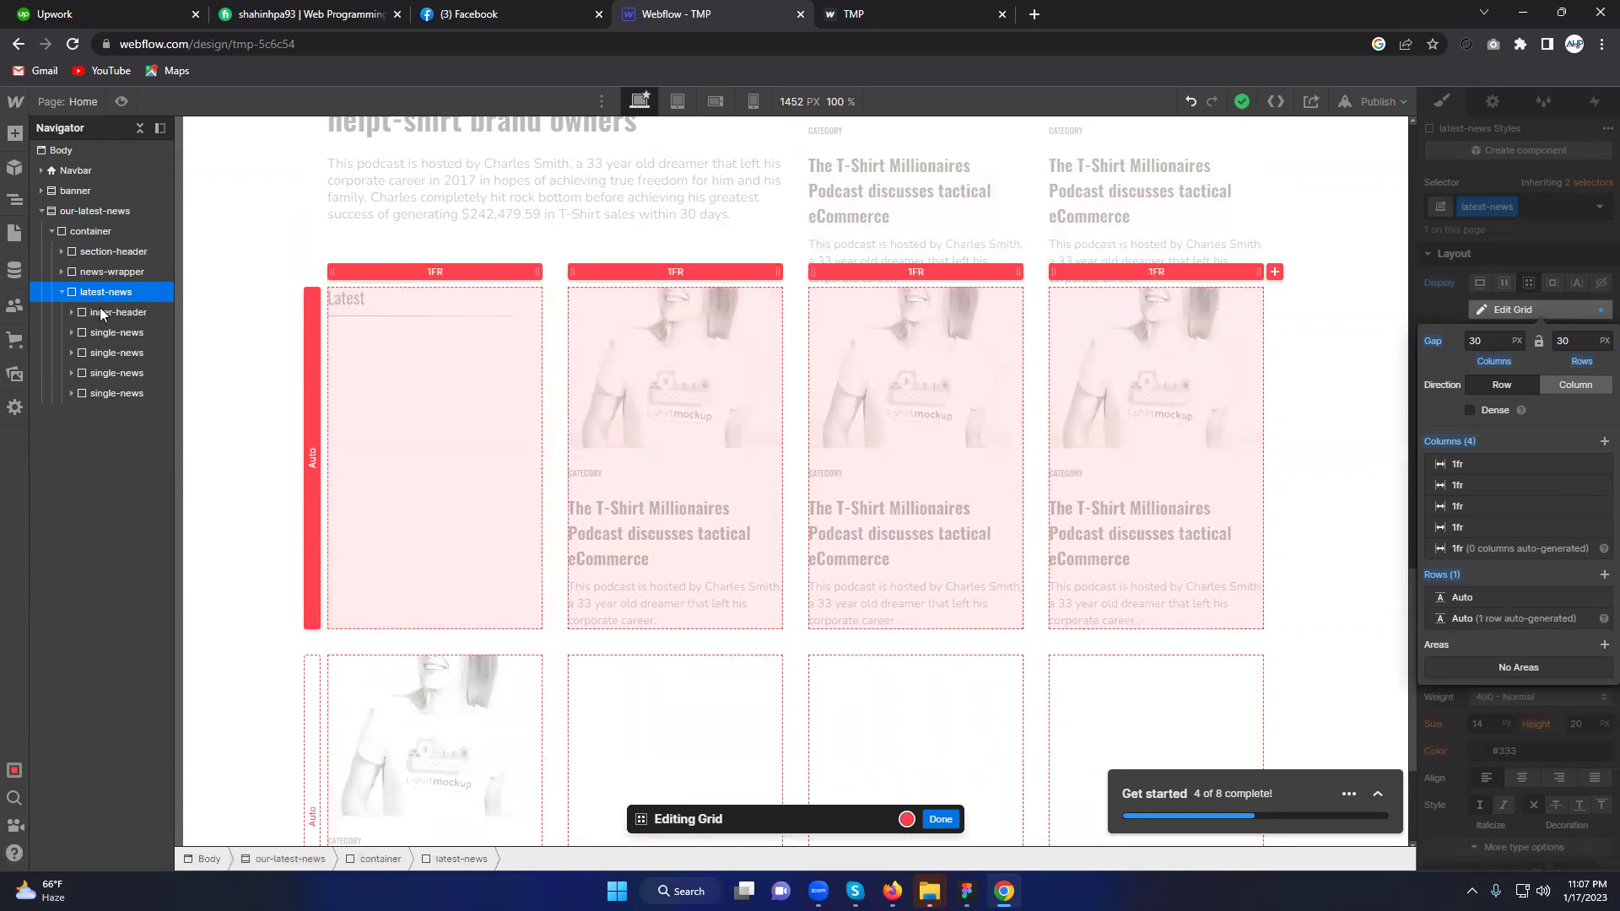
left_click_drag(106, 310, 96, 301)
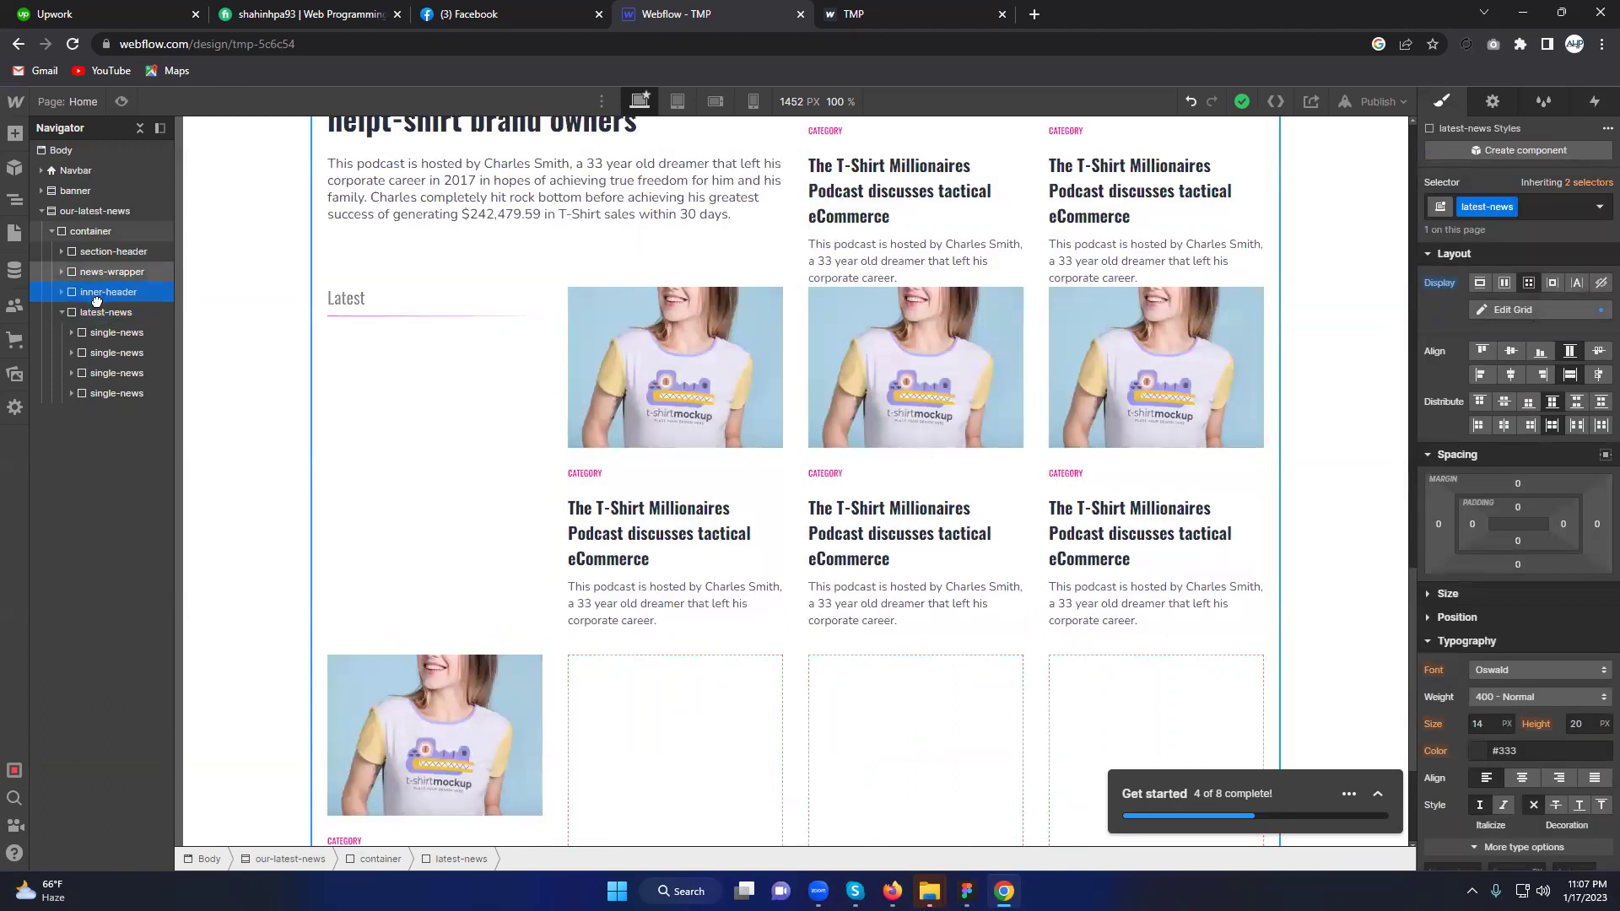
left_click(99, 309)
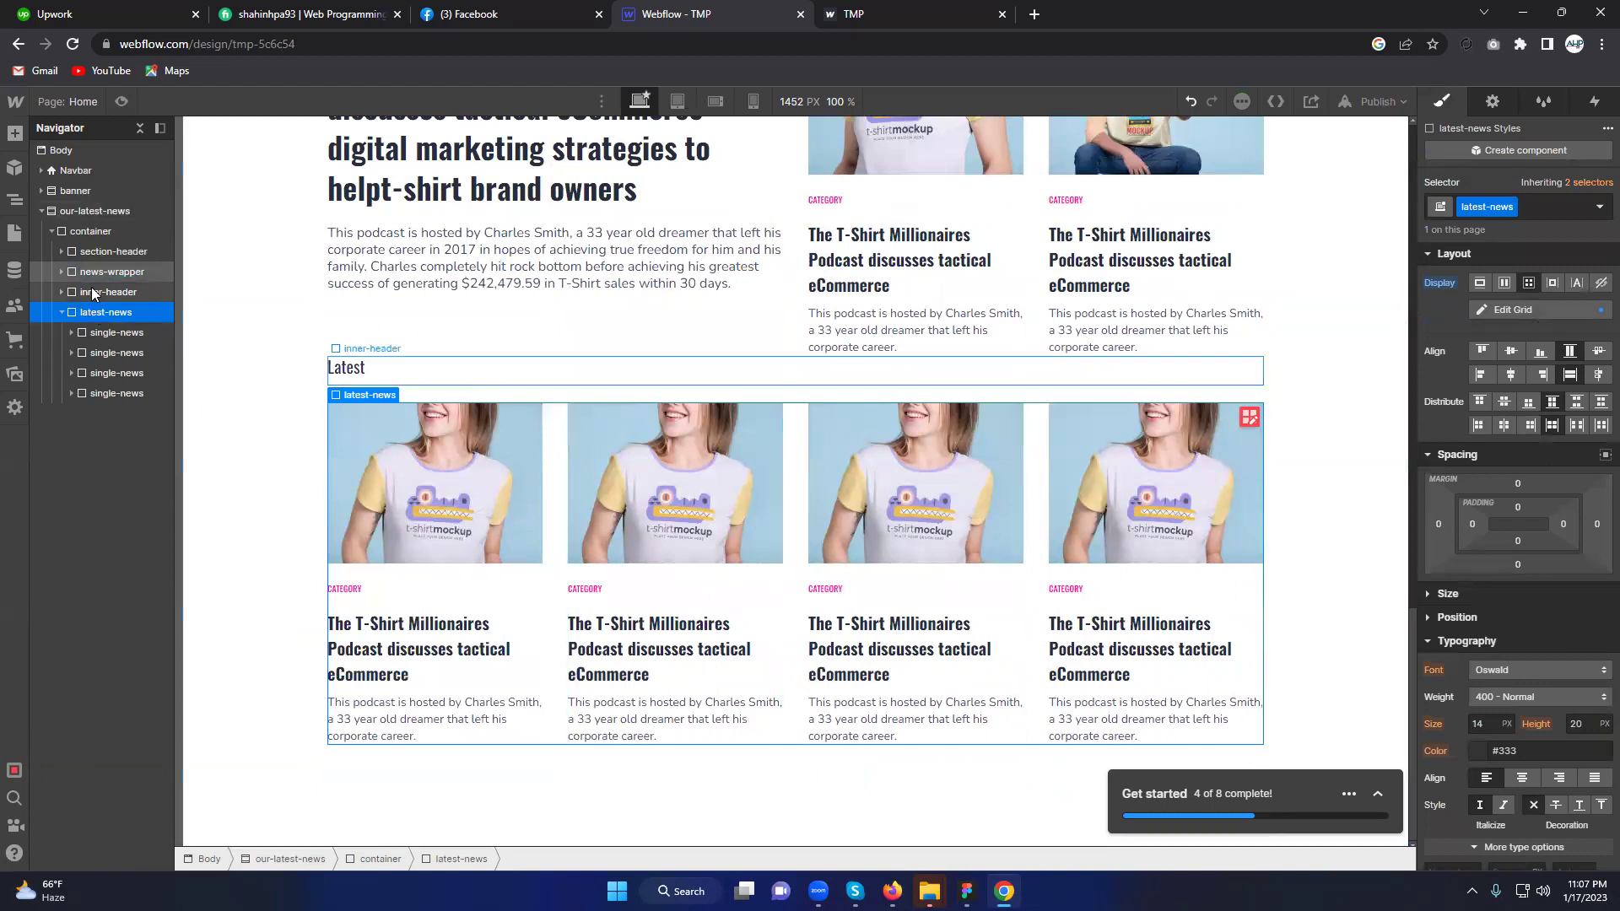
left_click(91, 289)
left_click(60, 311)
left_click(82, 310)
left_click(83, 292)
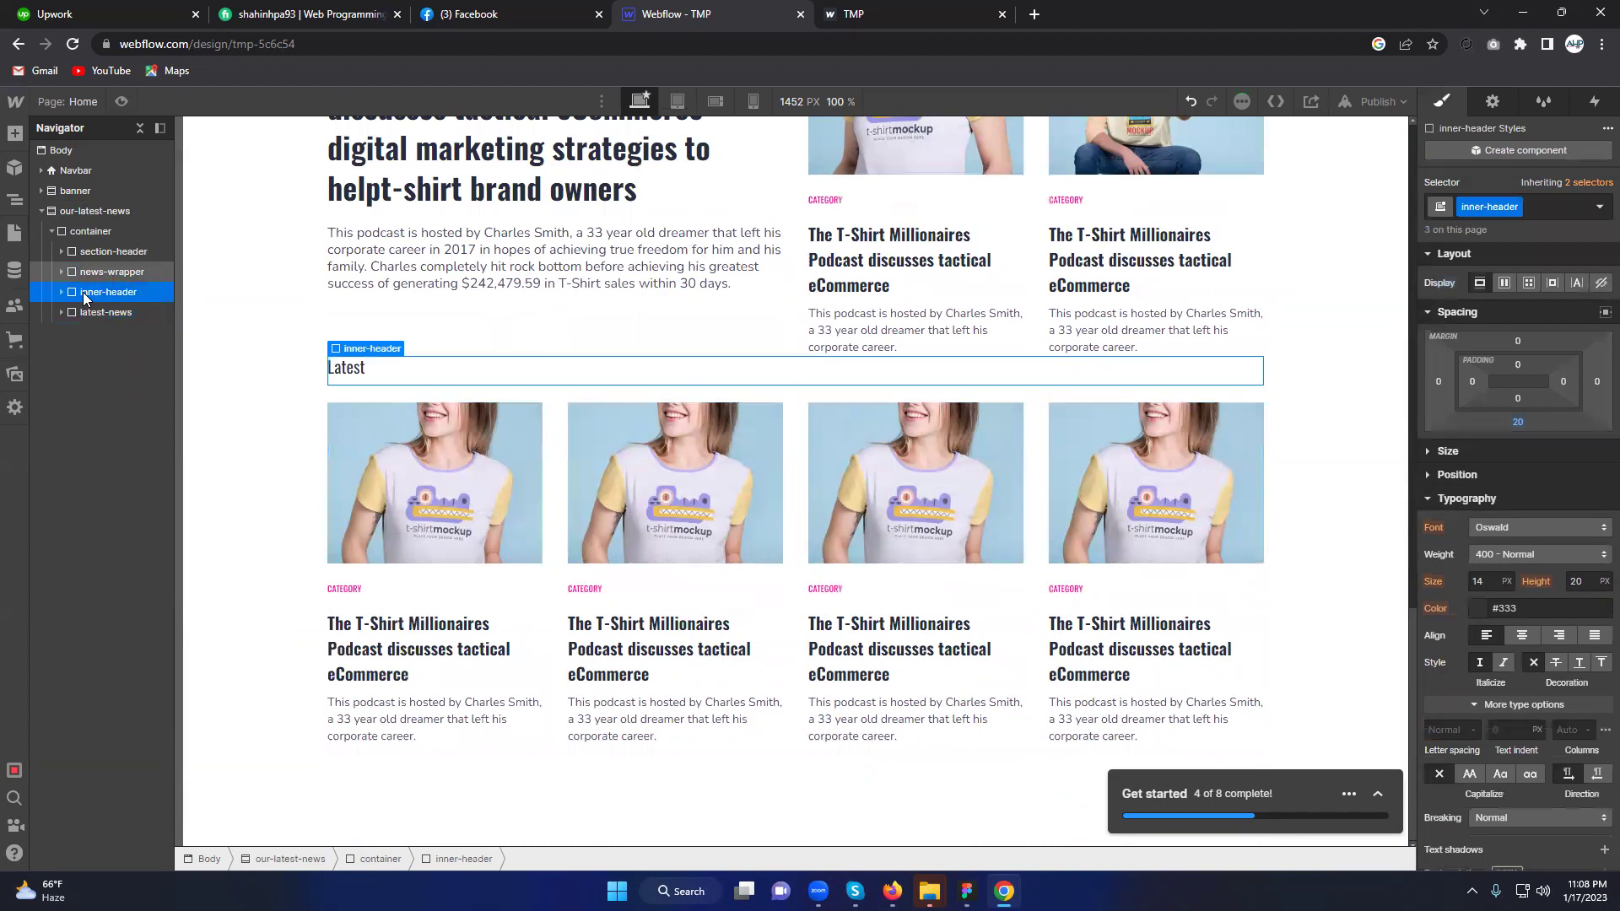
Step: Add a div block at the end of the our-latest-news container and give it the class latest-news-wrappr
left_click(85, 230)
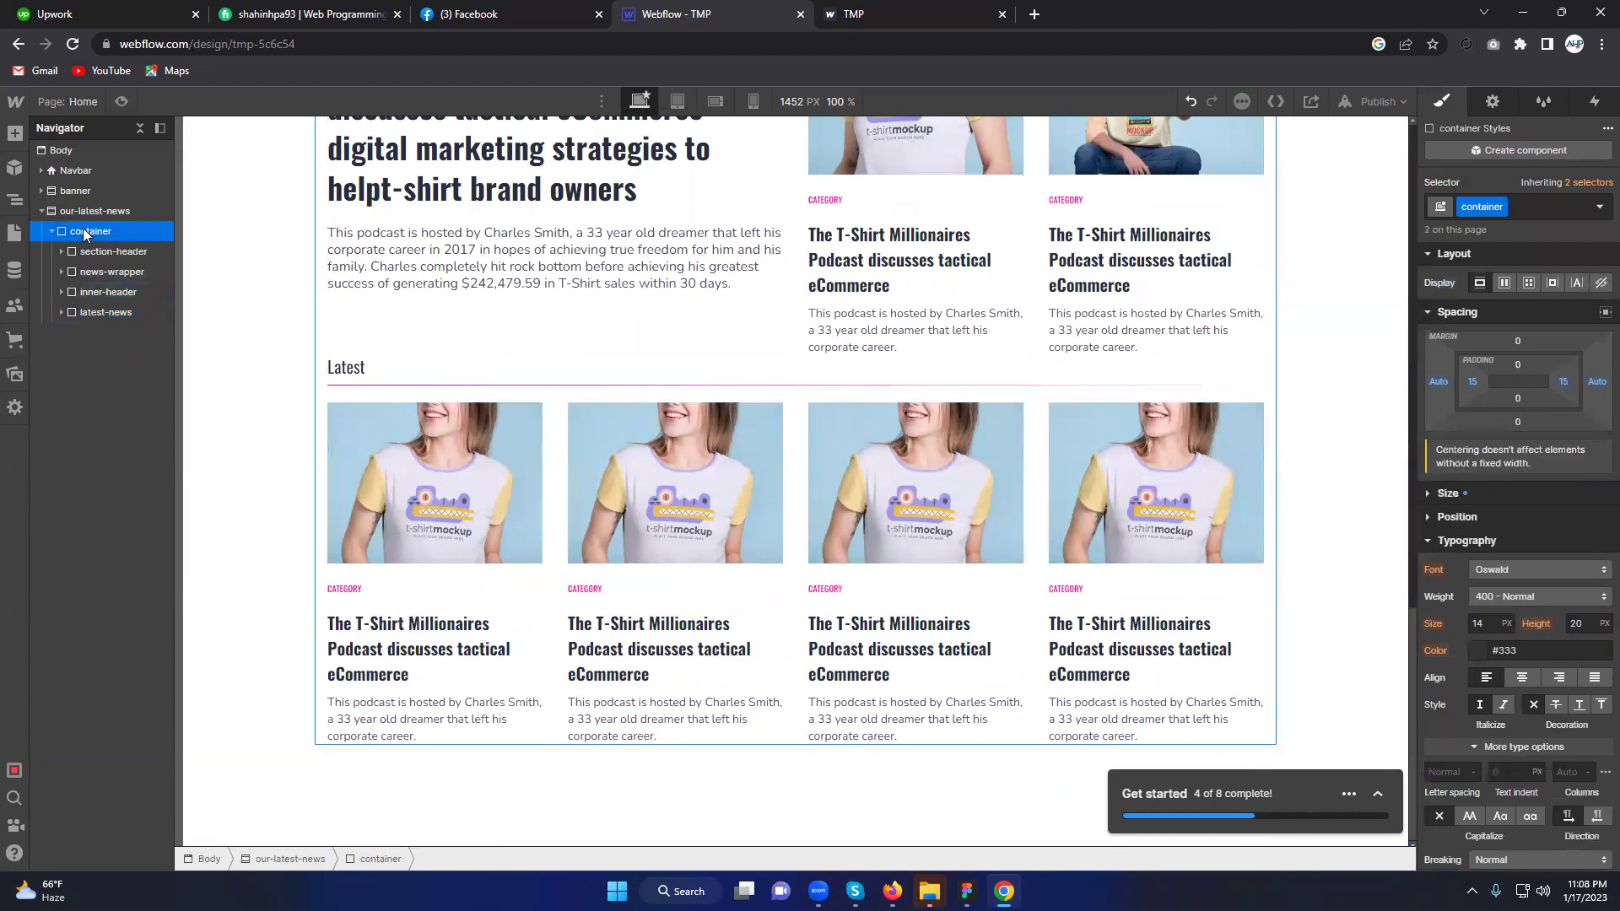
key("ctrl+k")
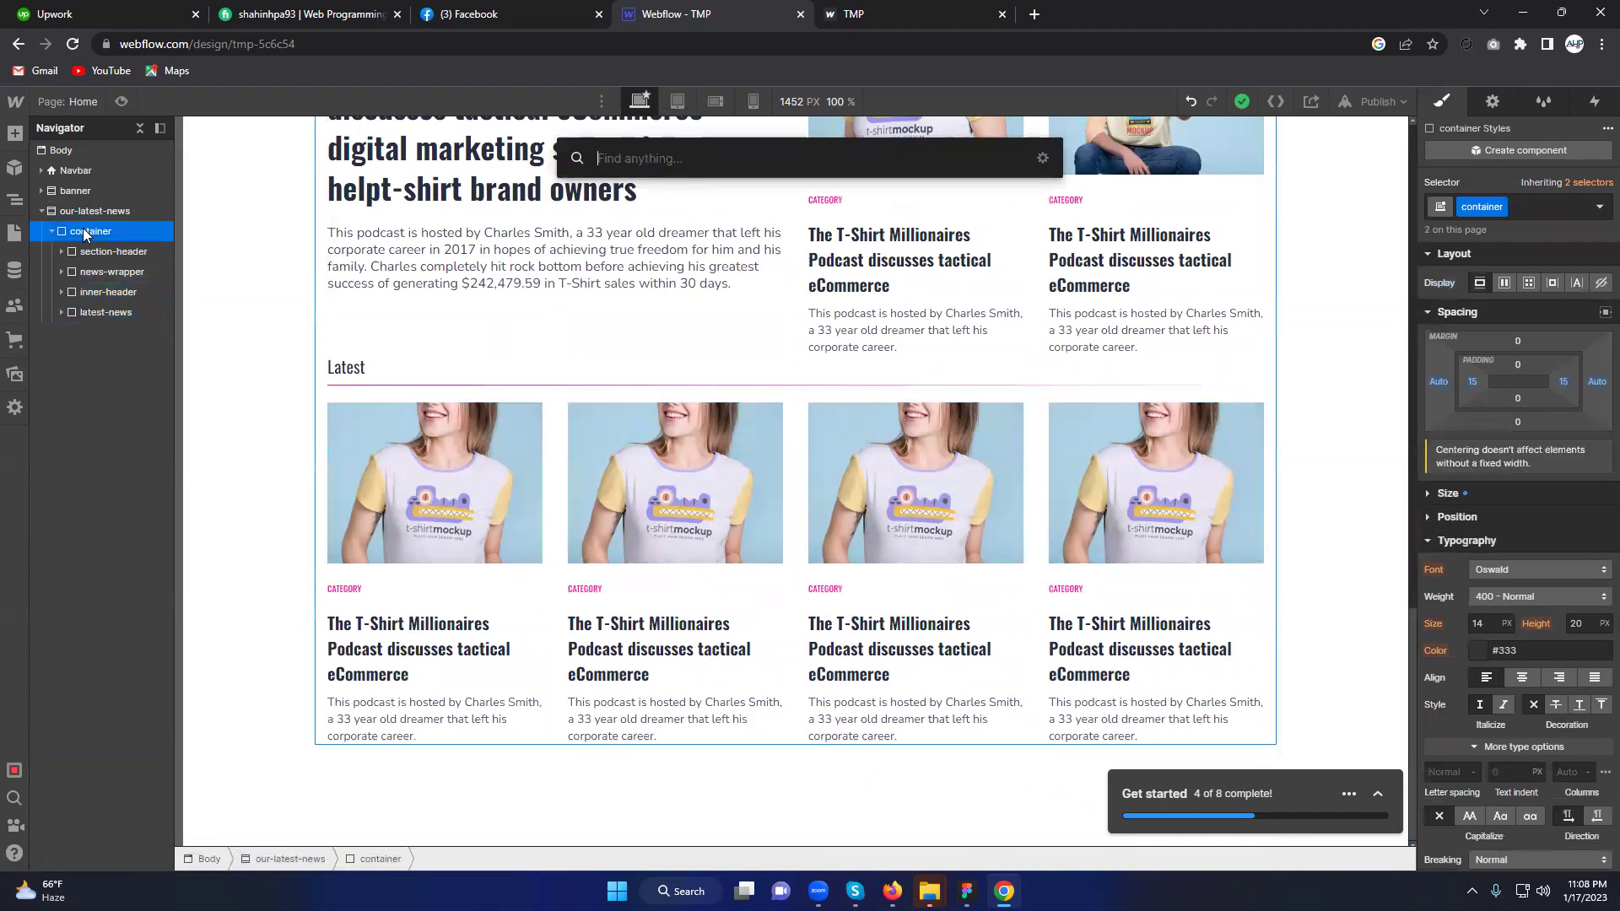
type("div")
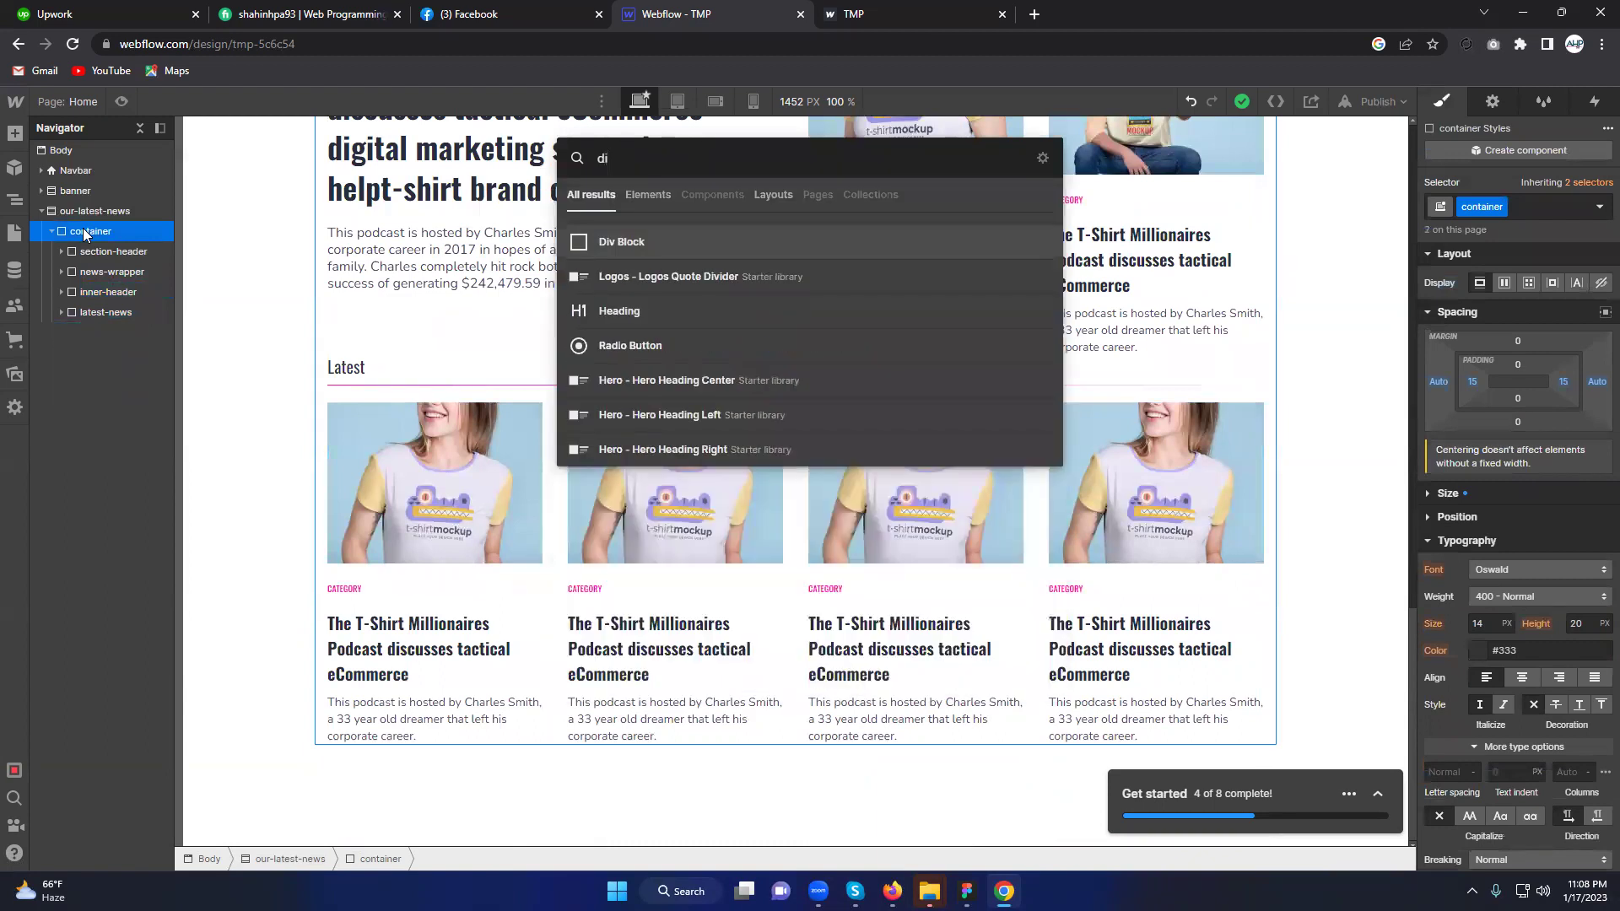
key("Return")
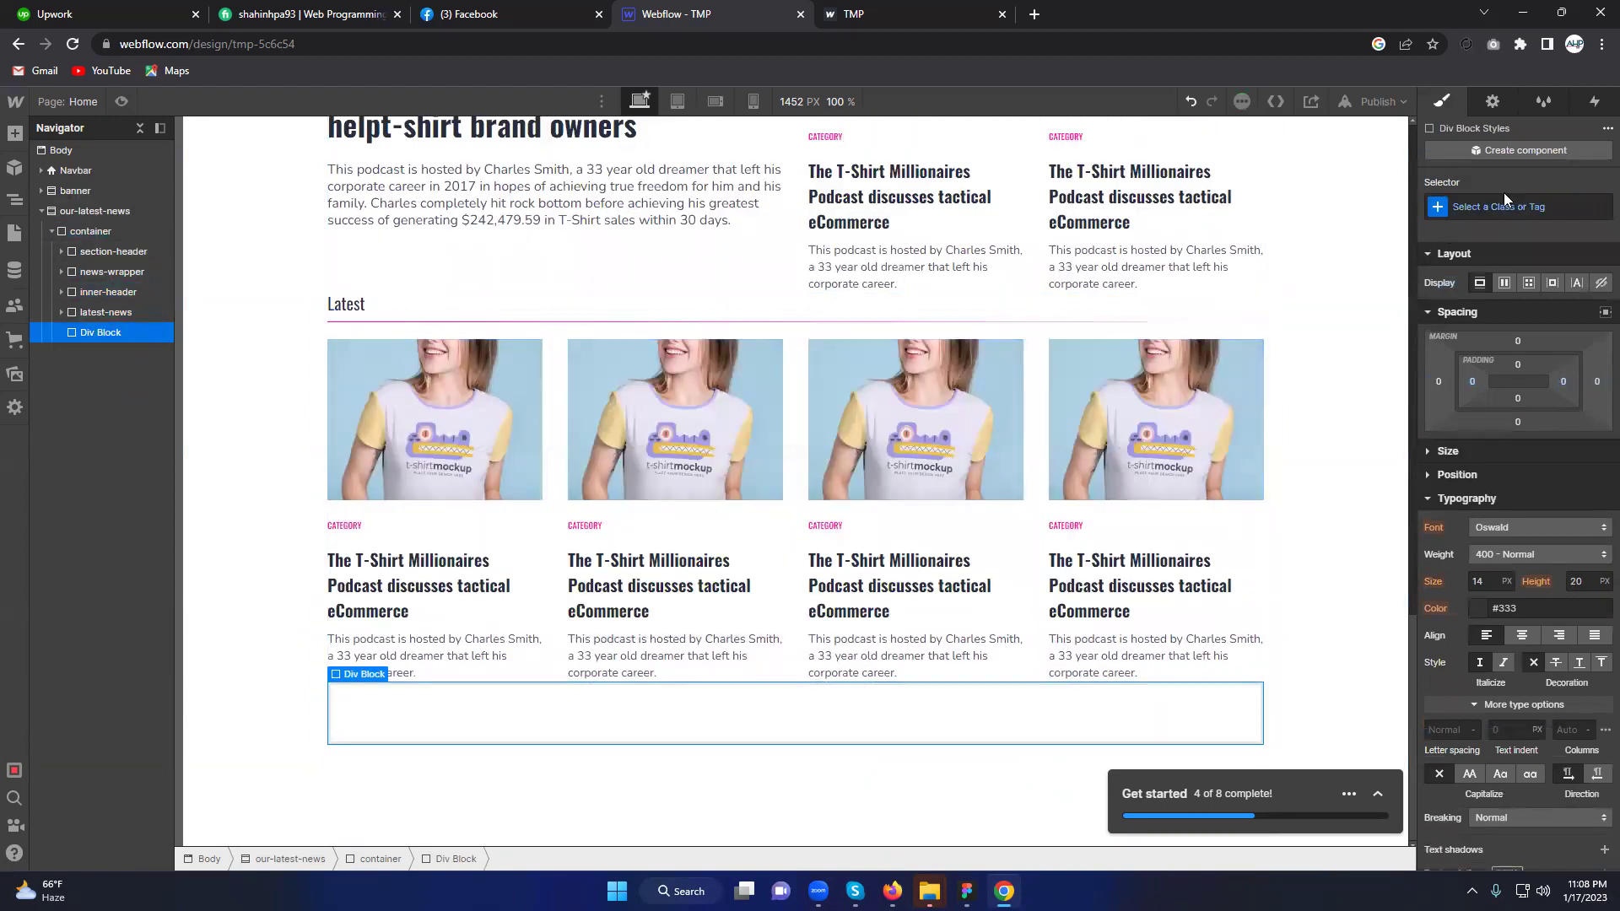
left_click(1502, 202)
type("latest-news-")
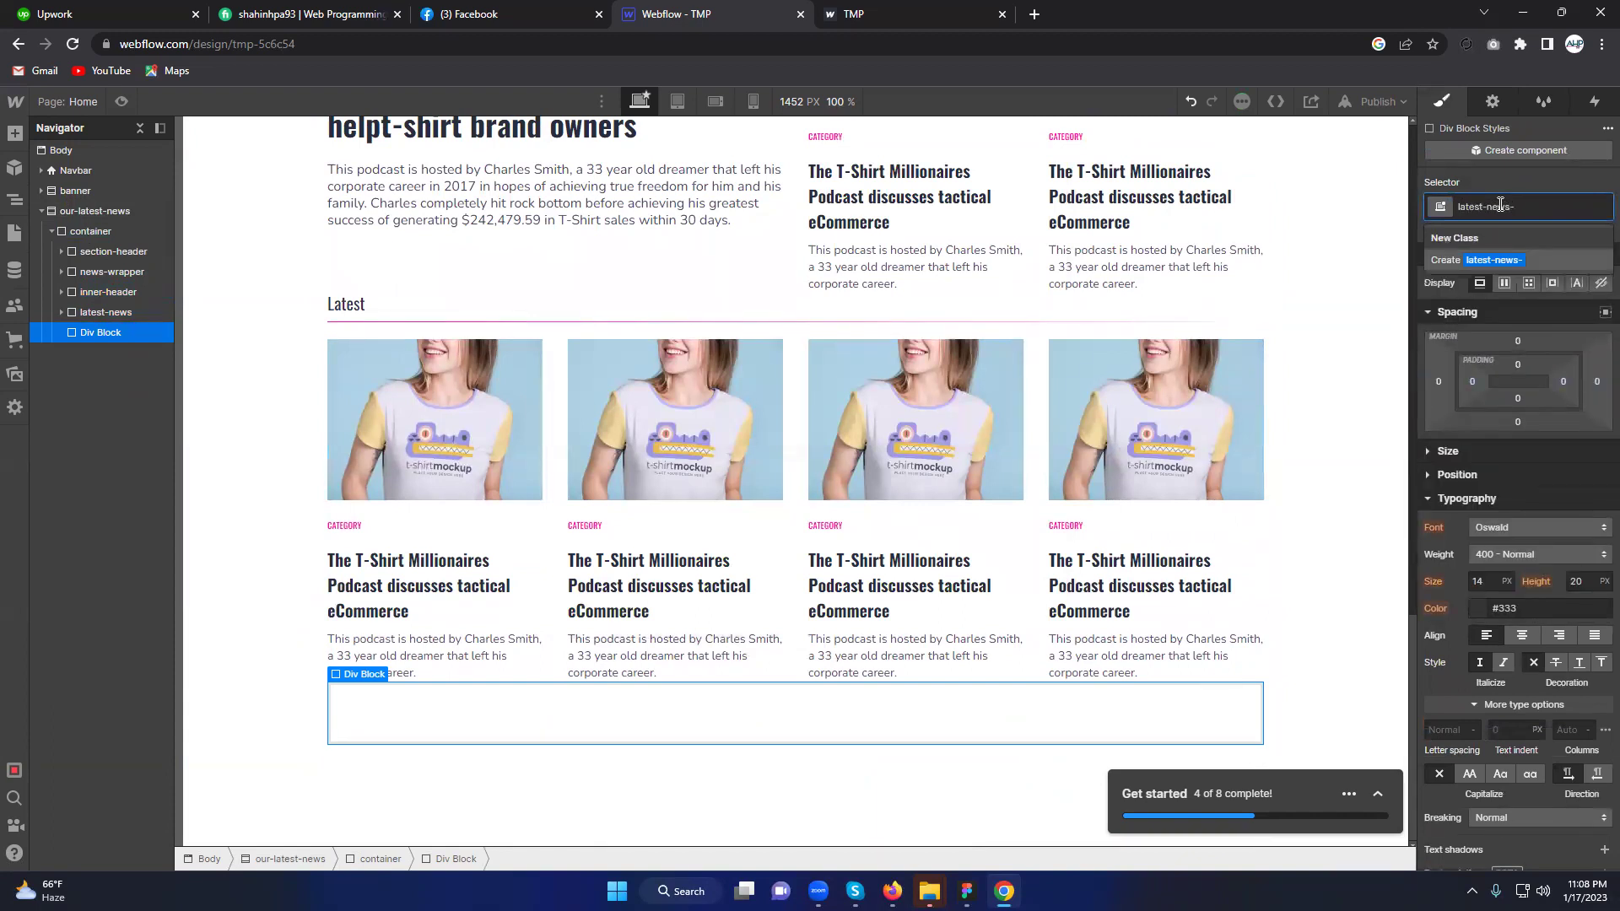
type("wrappr")
key("Return")
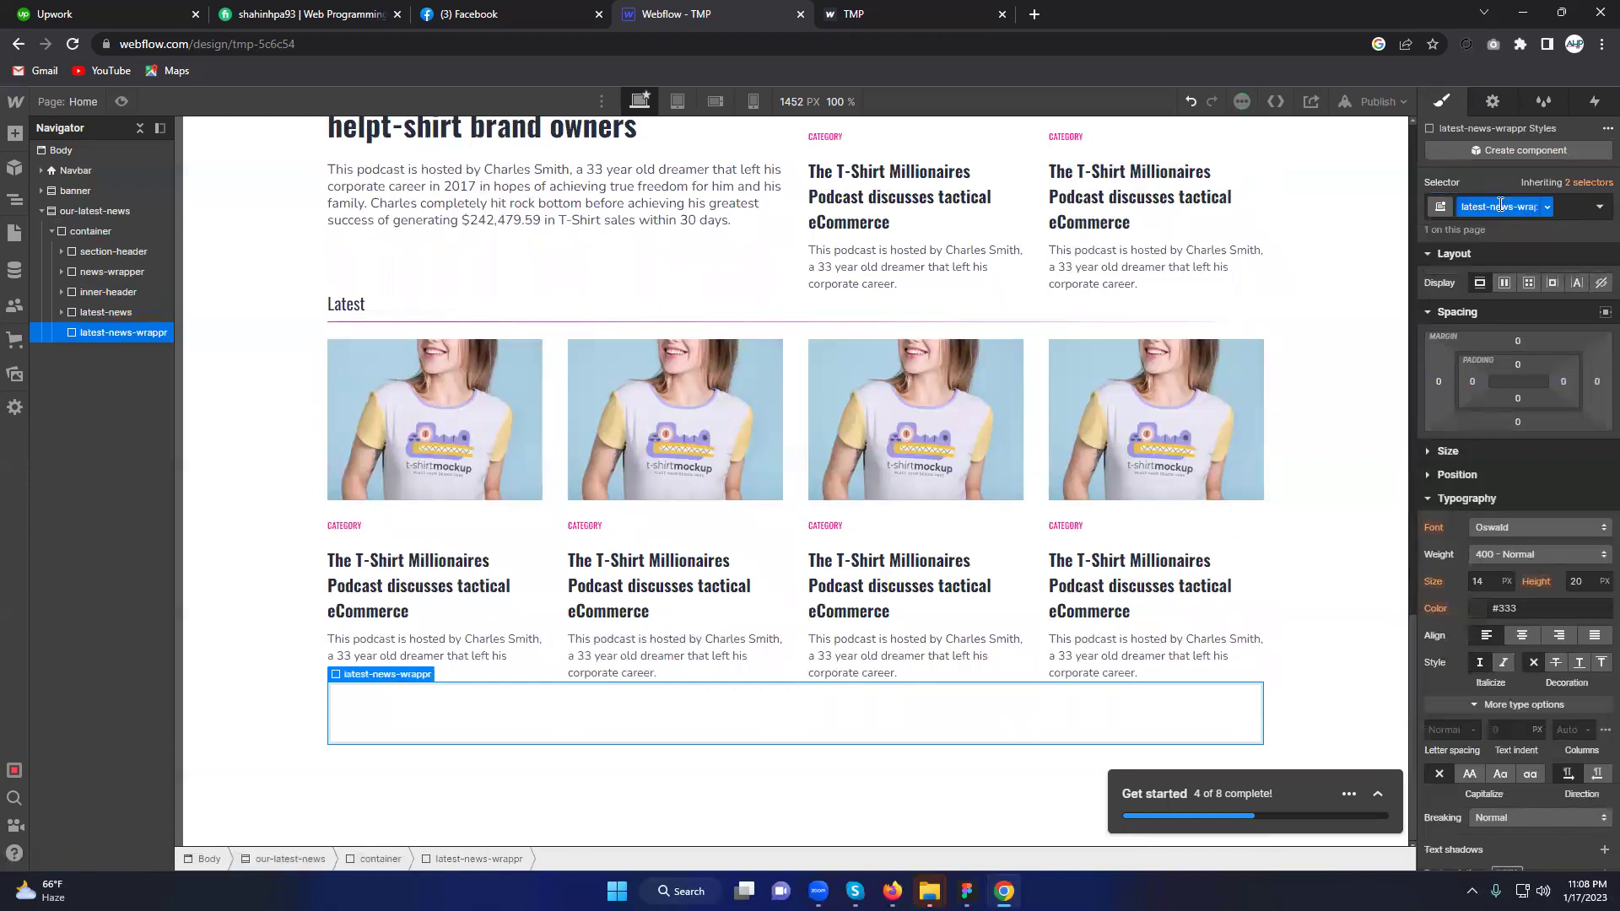
Step: Nest the inner-header and latest-news blocks inside latest-news-wrappr, keeping the header above the card grid
left_click_drag(103, 314, 104, 309)
left_click(103, 293)
left_click(72, 332)
left_click(115, 290)
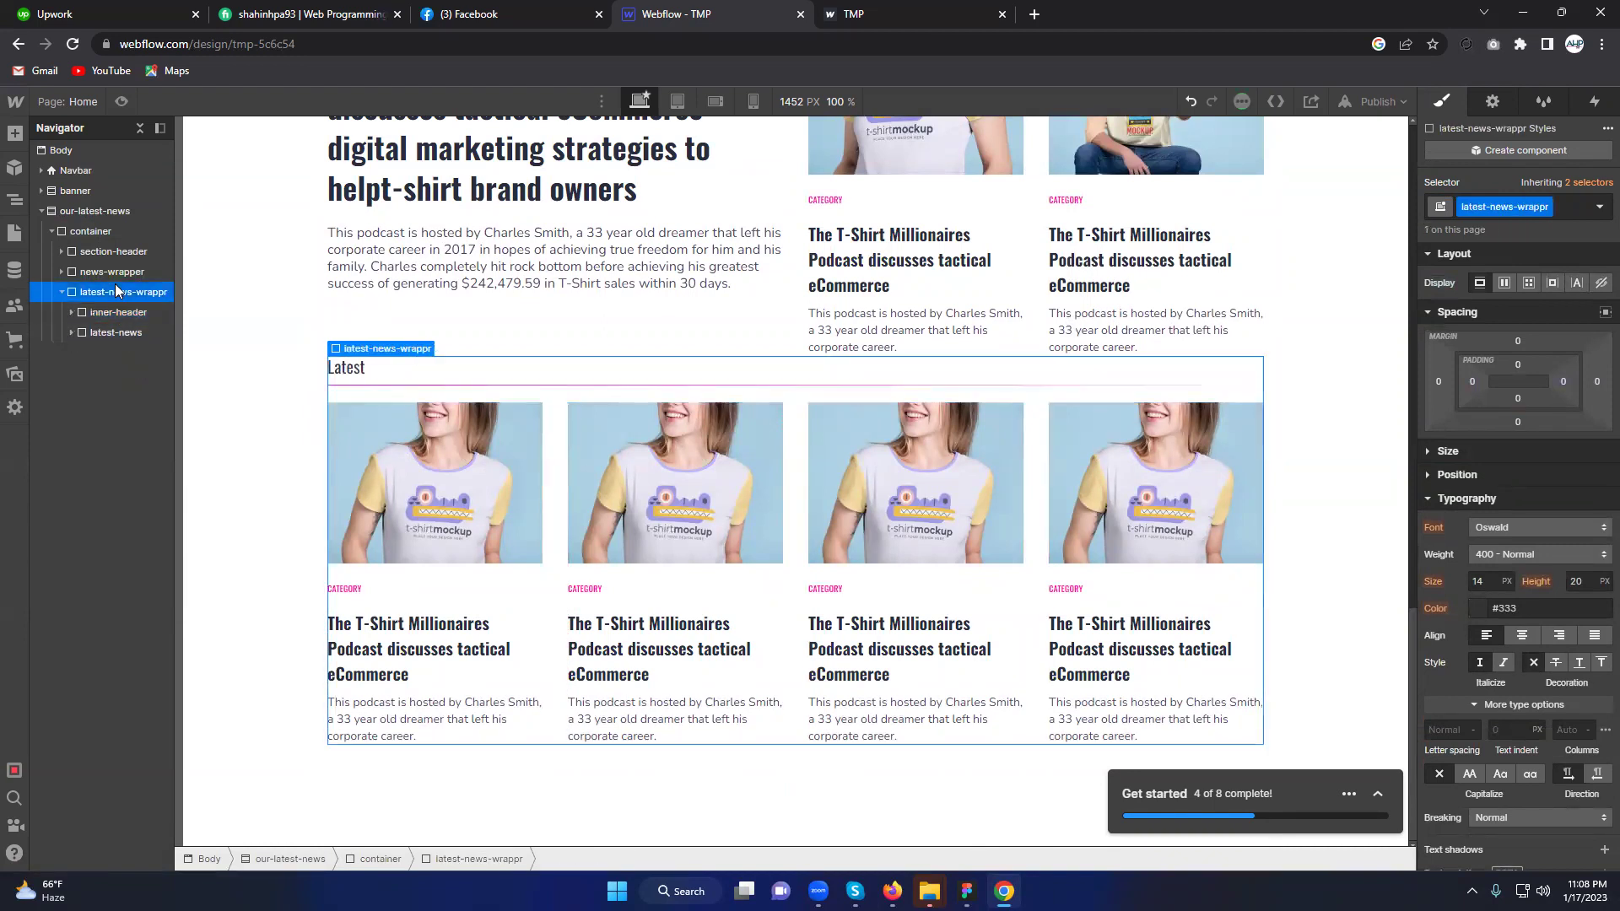
Step: Compare the gap above the Latest heading with the Figma design and set news-wrapper's bottom margin to 50 px
left_click(967, 891)
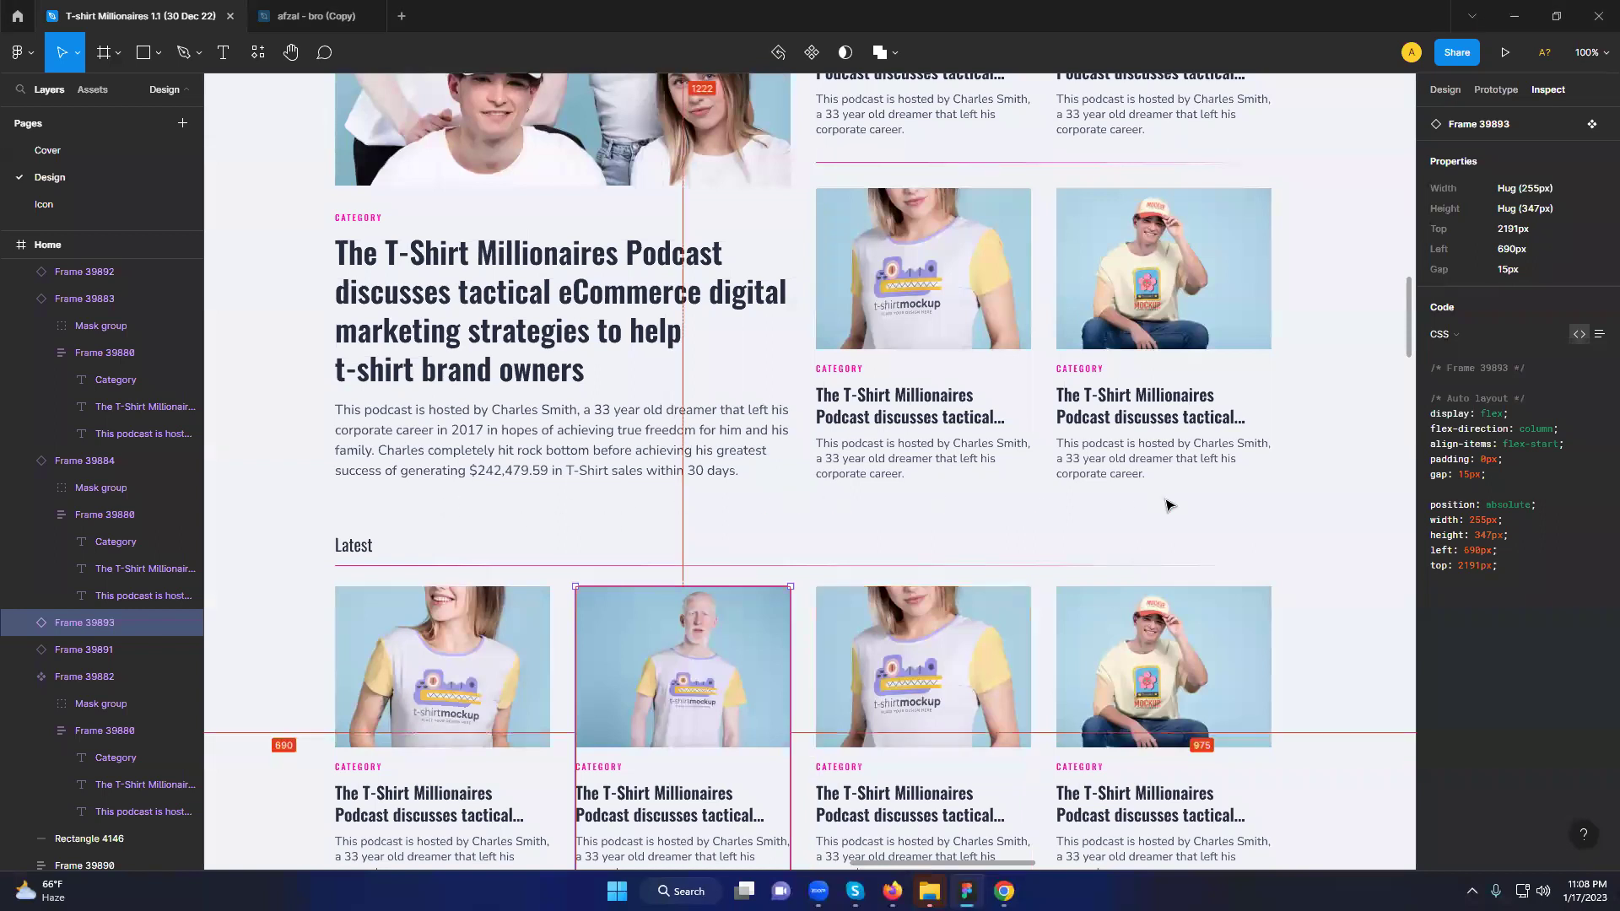
left_click(1005, 891)
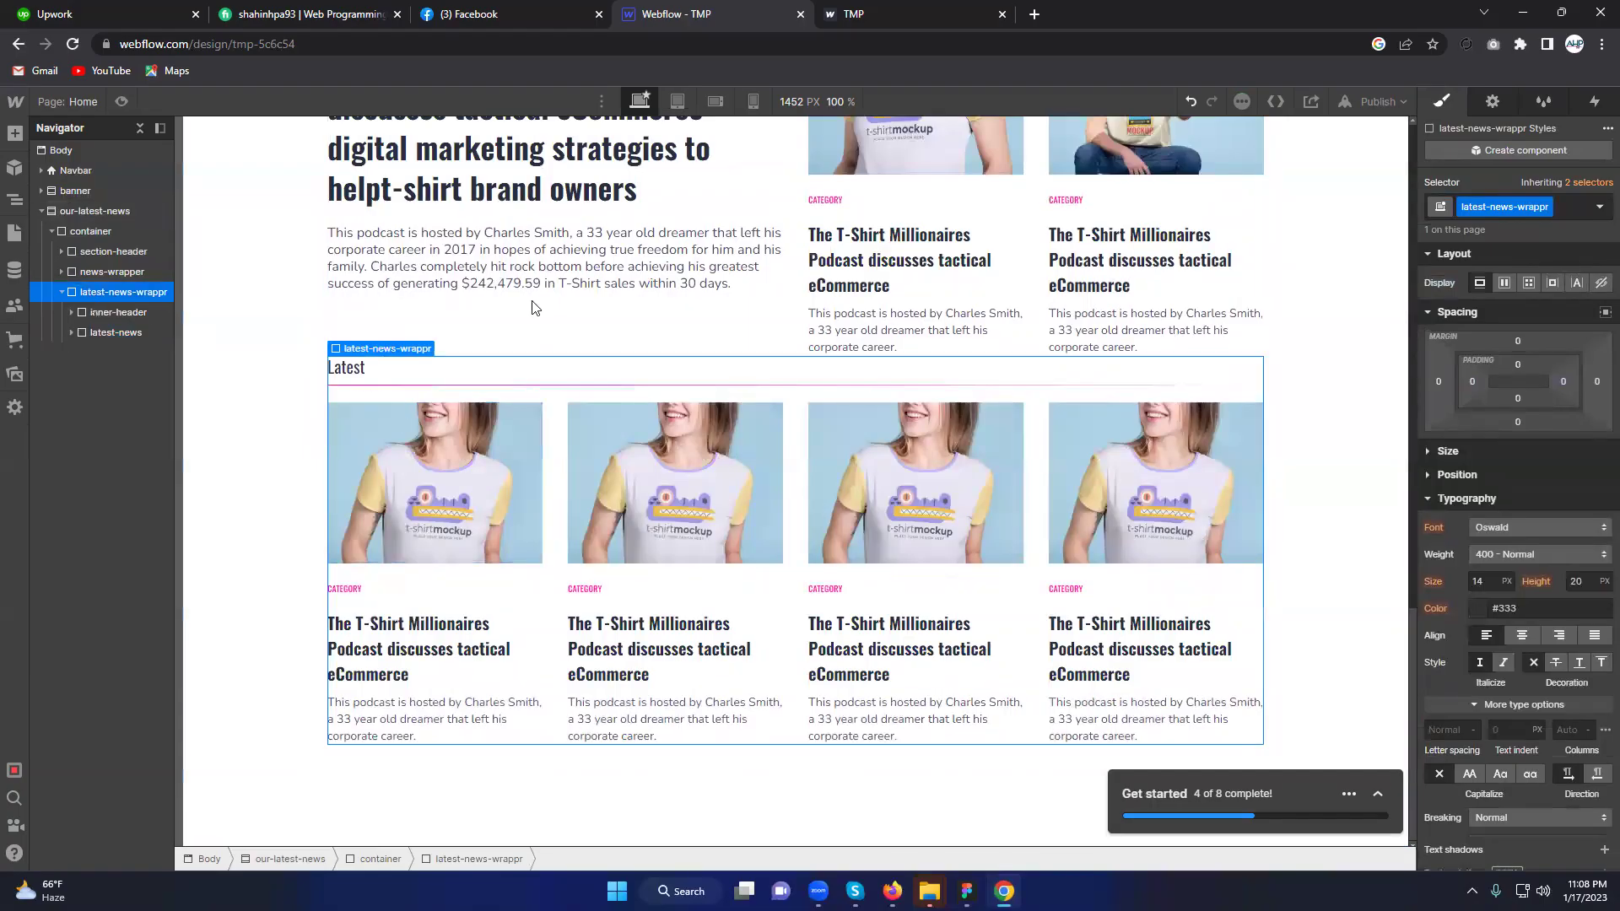
scroll(736, 417, "up", 3)
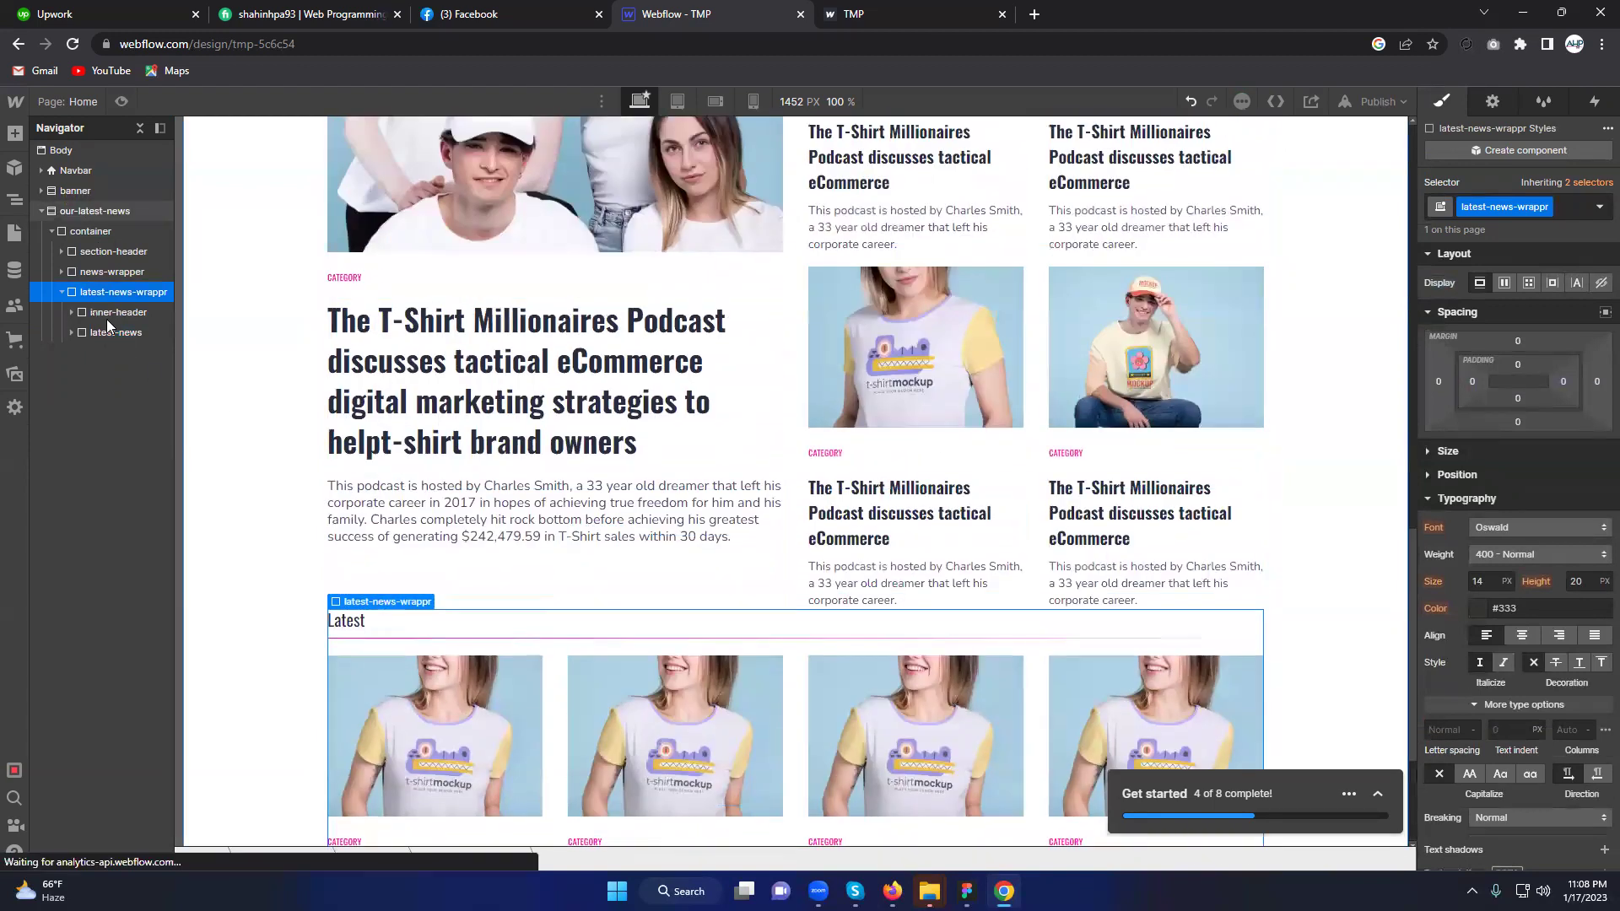
left_click(106, 271)
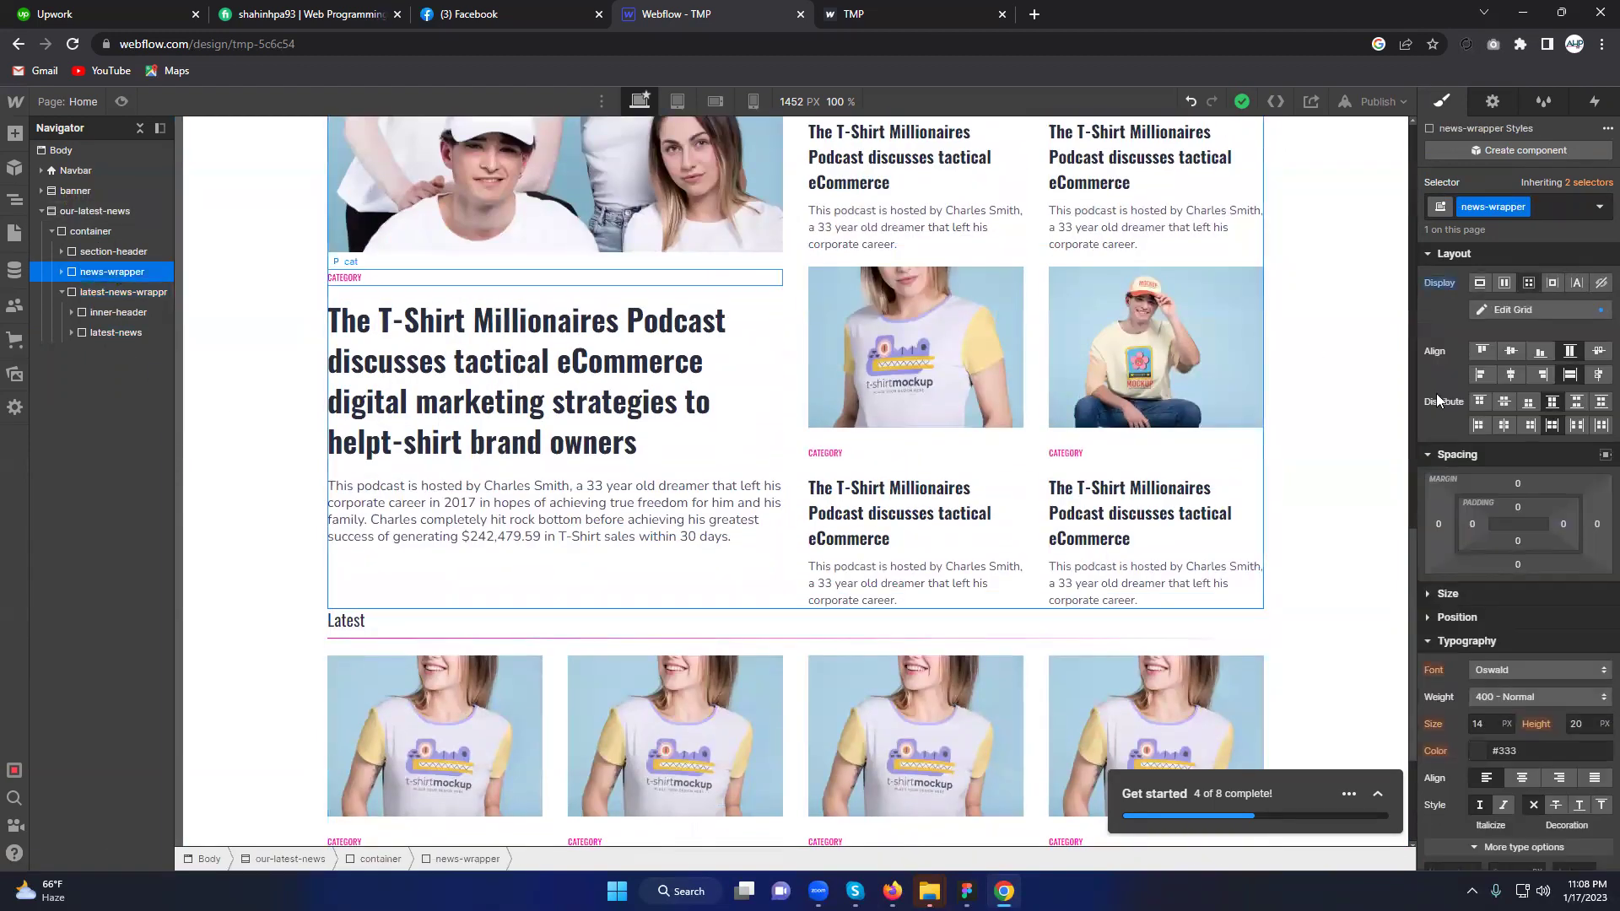
left_click(1521, 565)
type("50")
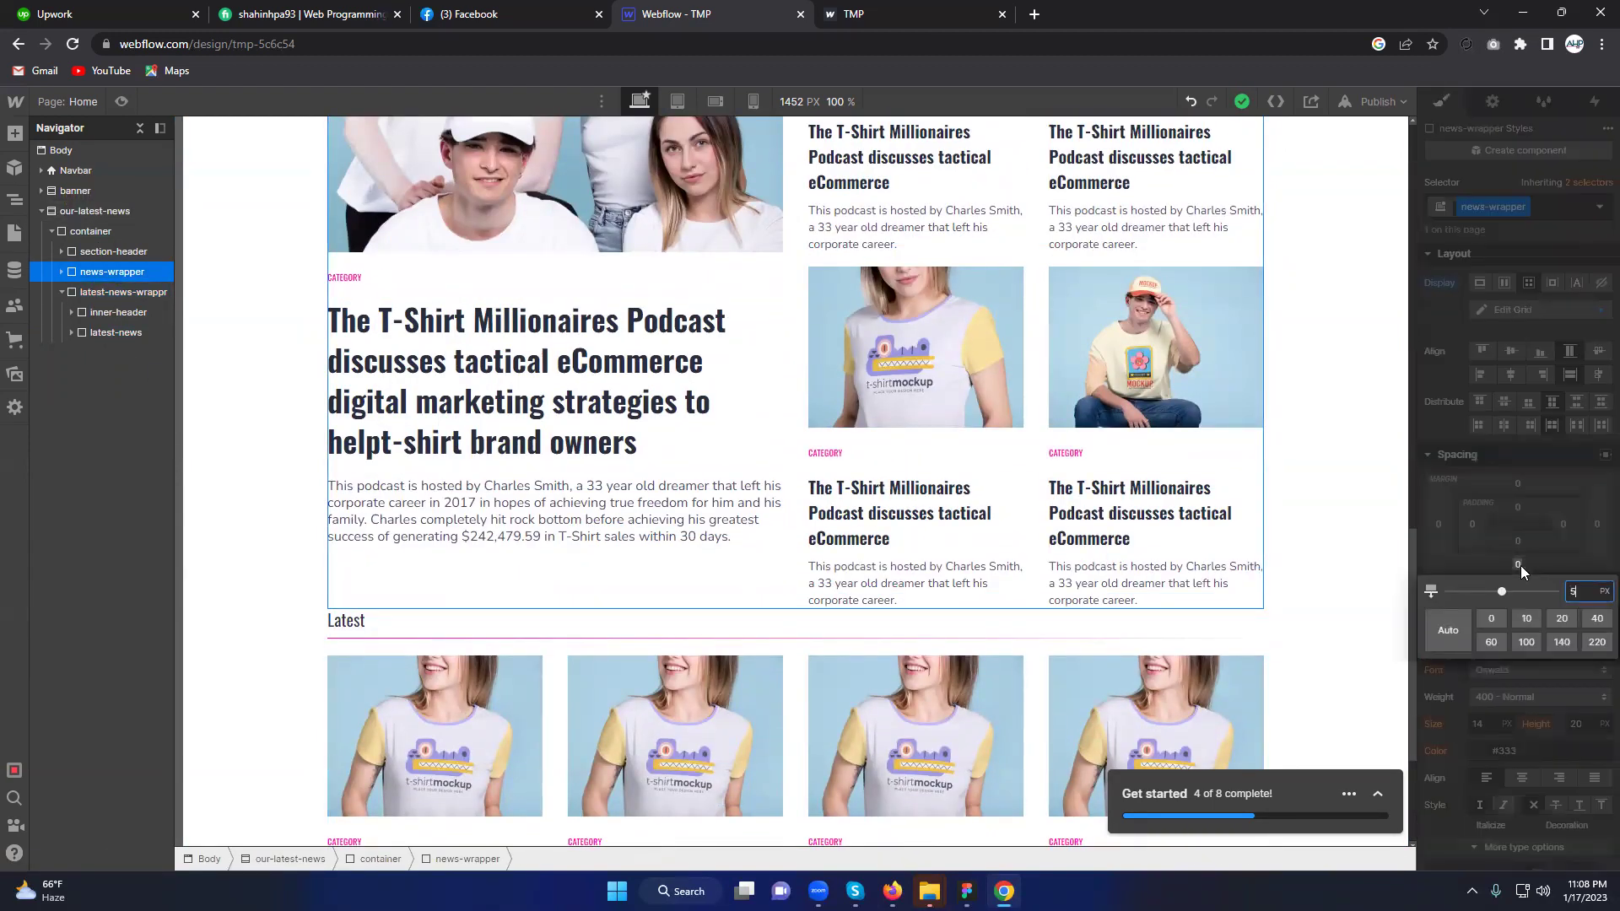
key("Return")
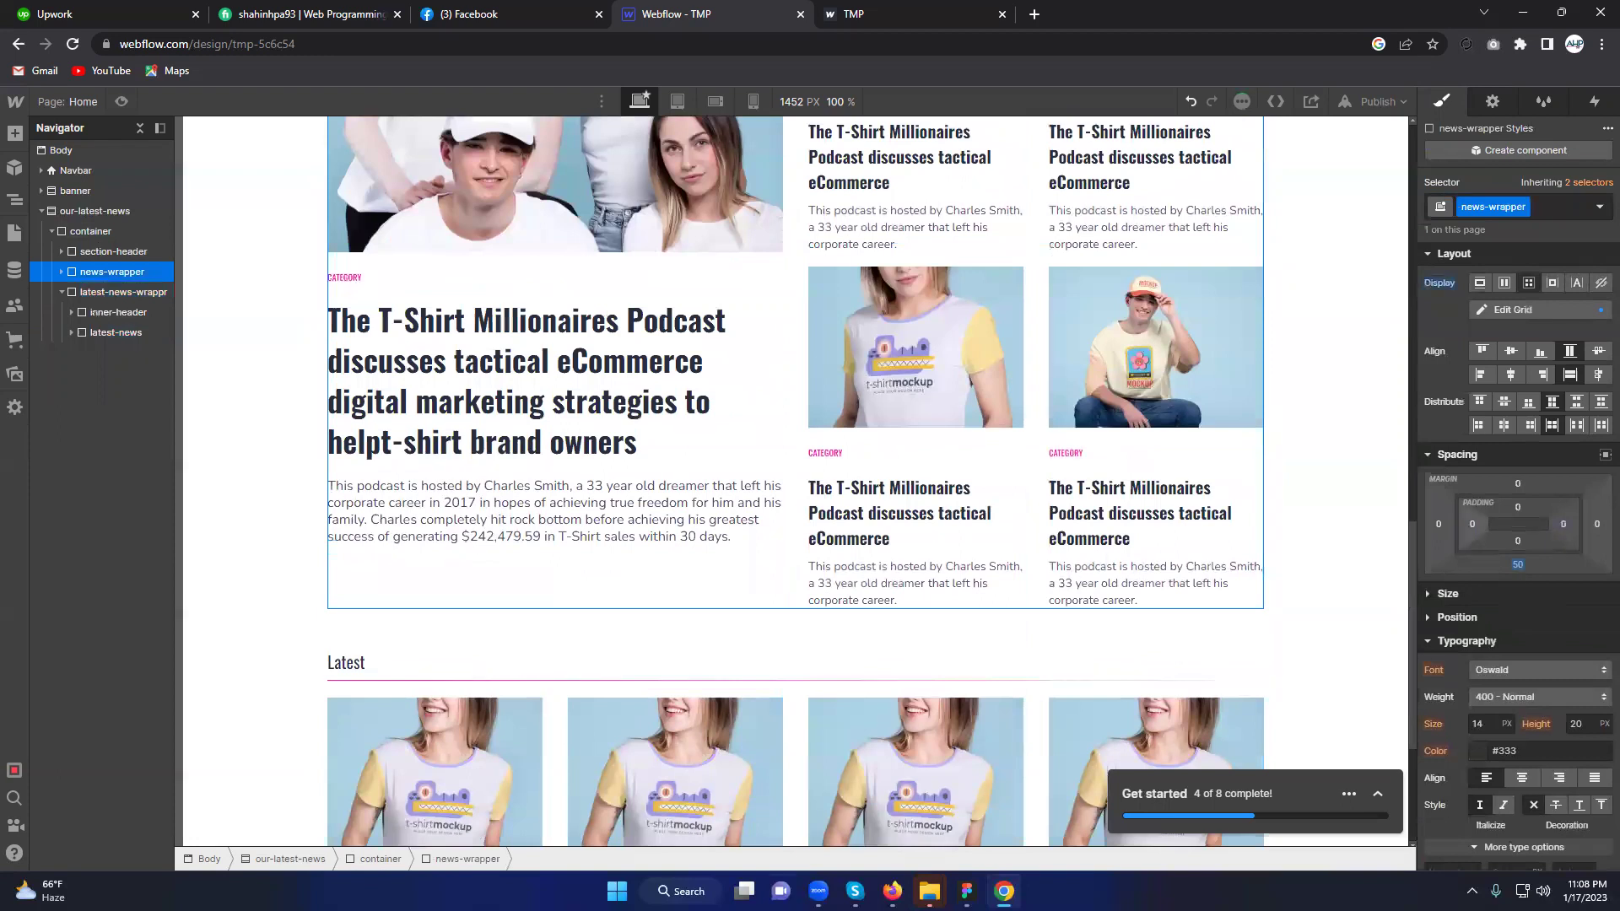
Step: Publish the site with the new Latest section to tmp-5c6c54.webflow.io
scroll(1143, 551, "down", 3)
left_click(1181, 410)
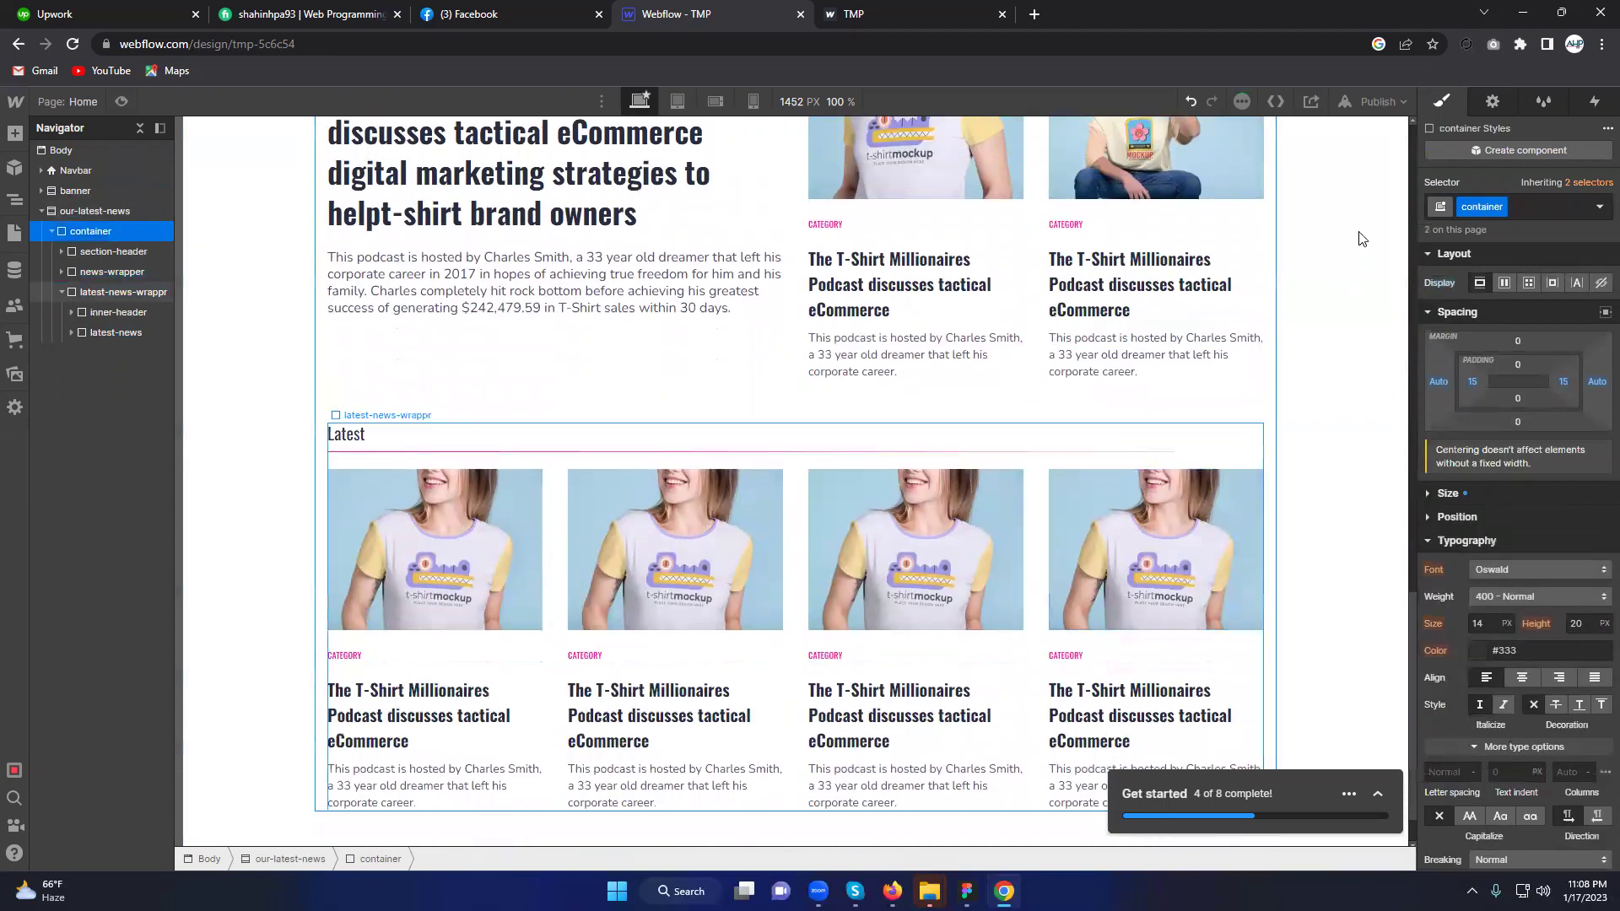
left_click(1384, 101)
left_click(1290, 351)
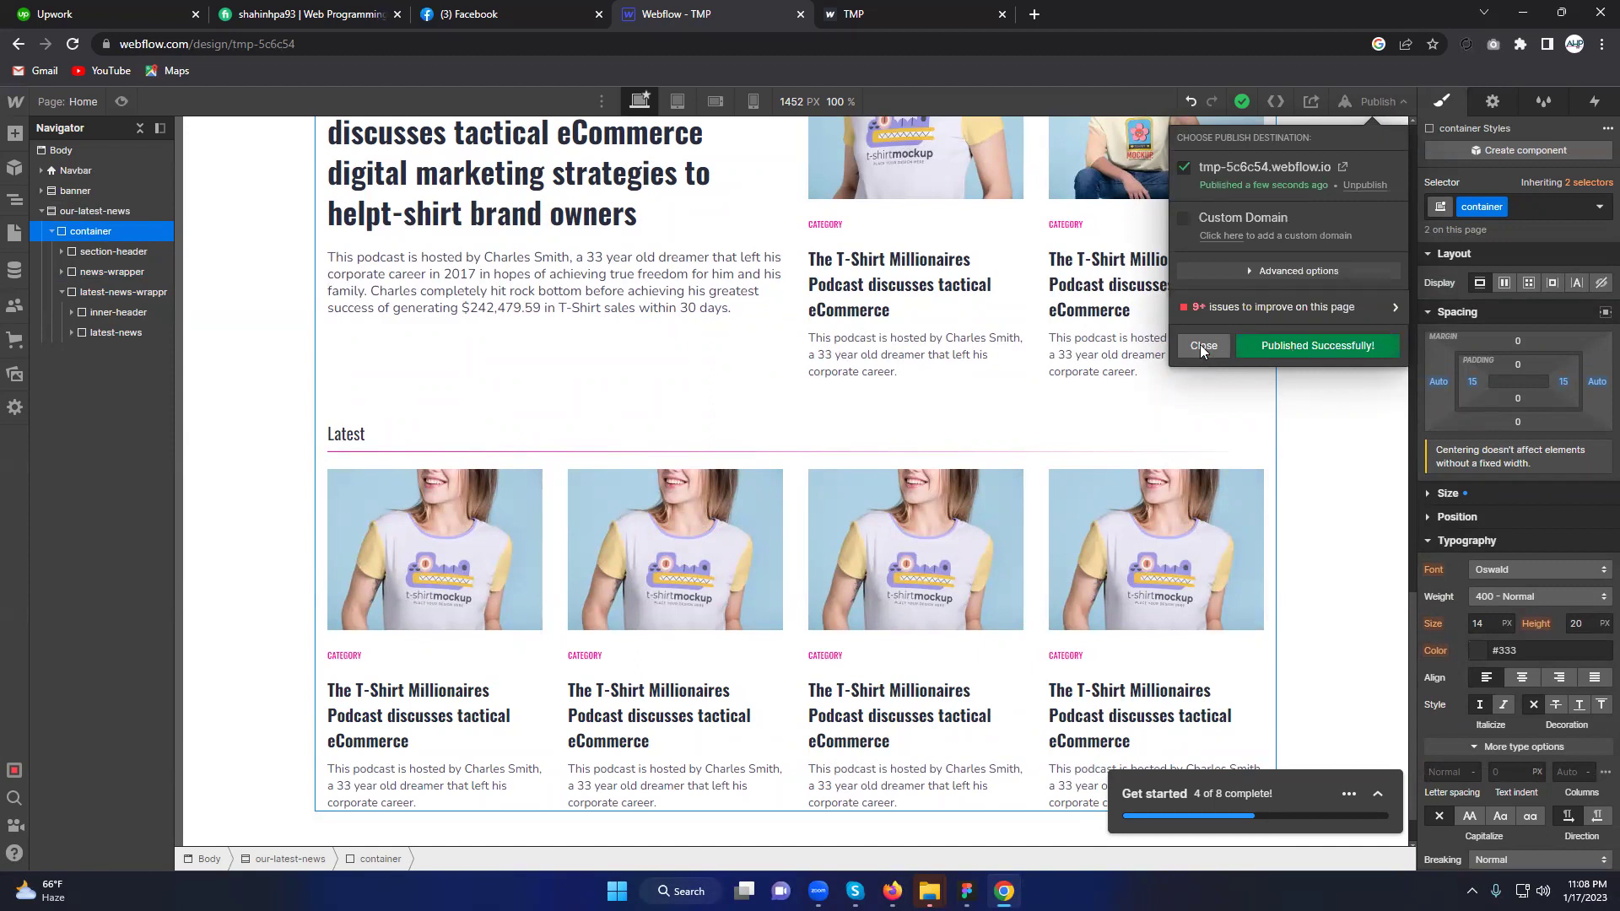
Step: Reload the live TMP page and check the spacing and layout of the newsletter section down to the Latest cards
left_click(903, 13)
right_click(199, 252)
left_click(231, 309)
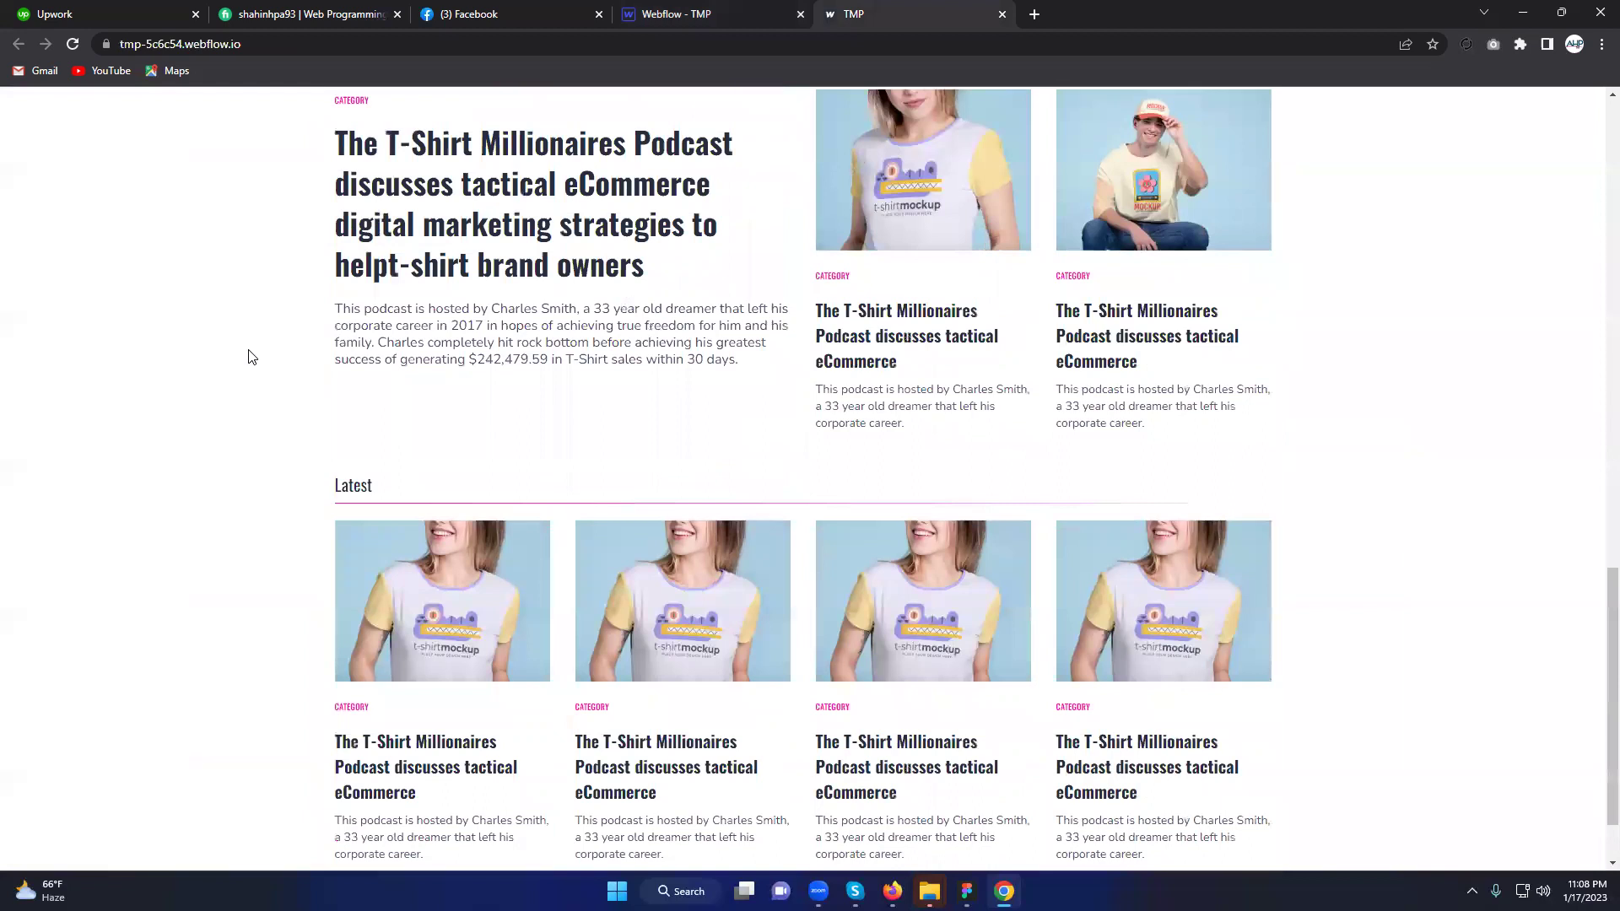
scroll(248, 357, "up", 8)
scroll(735, 478, "down", 4)
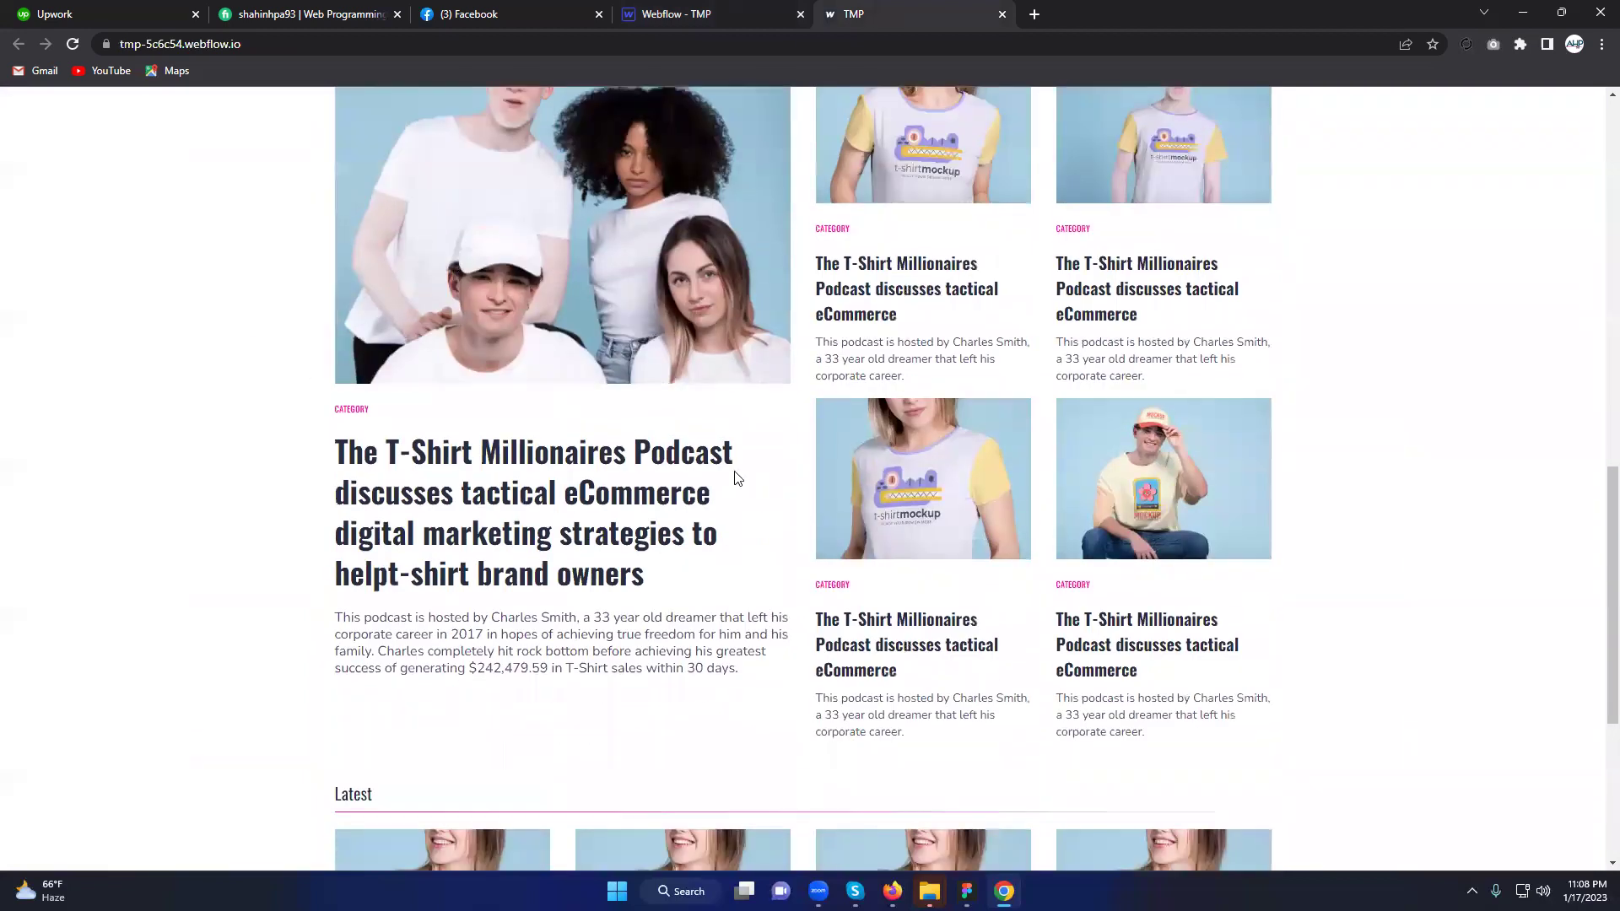
scroll(735, 476, "down", 5)
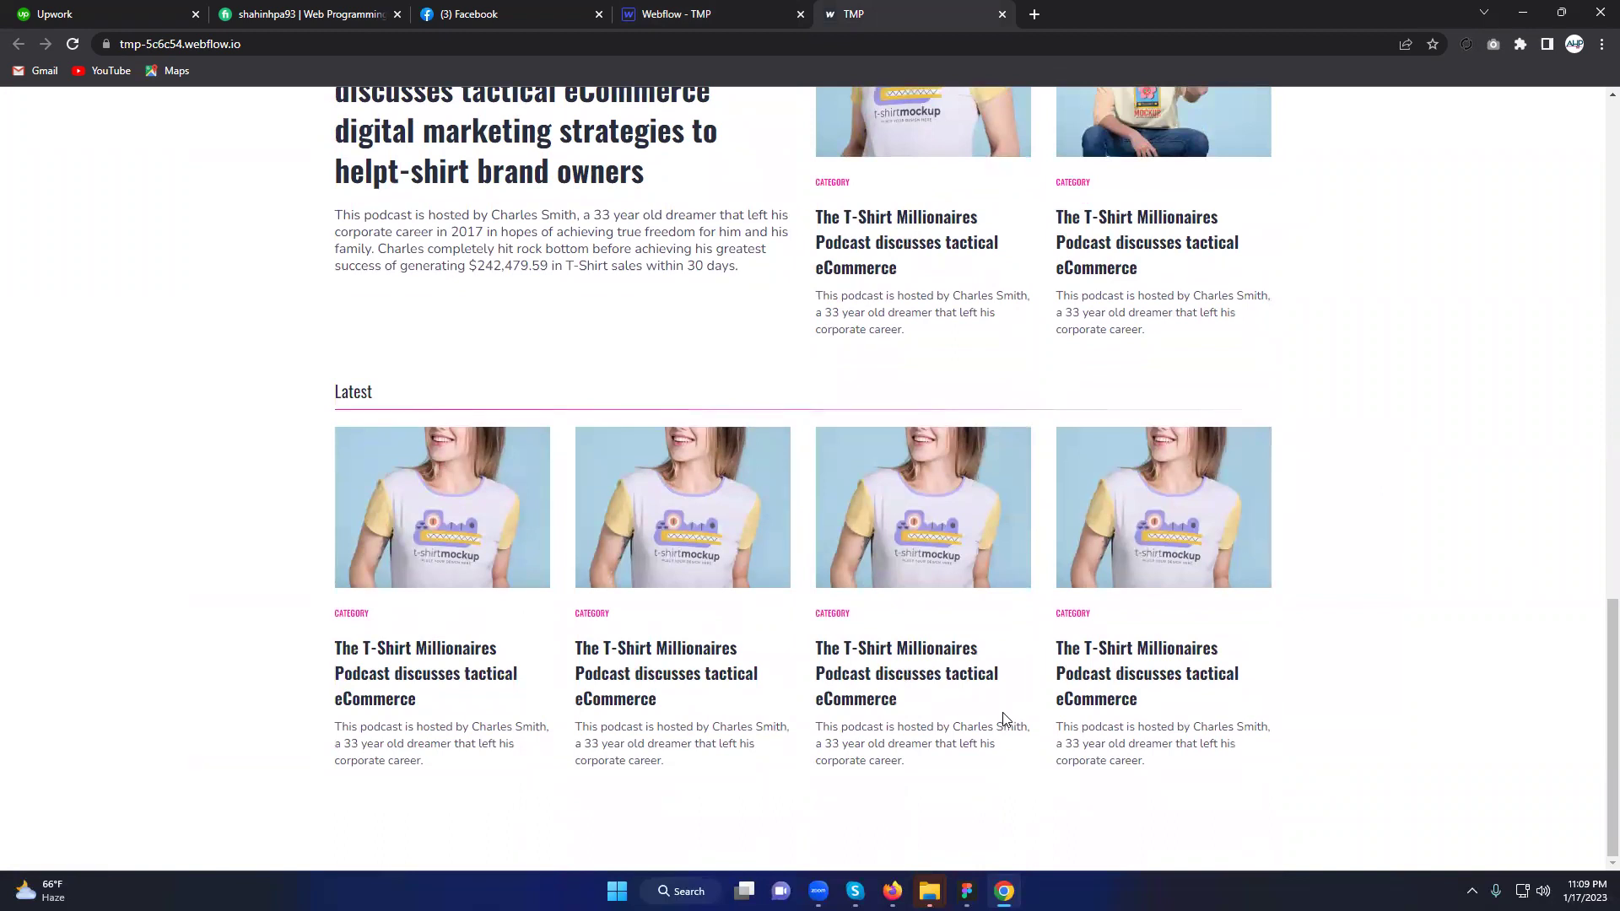
Step: Return to the Webflow designer and replace the second Latest card's image with post-img-5.png
left_click(671, 14)
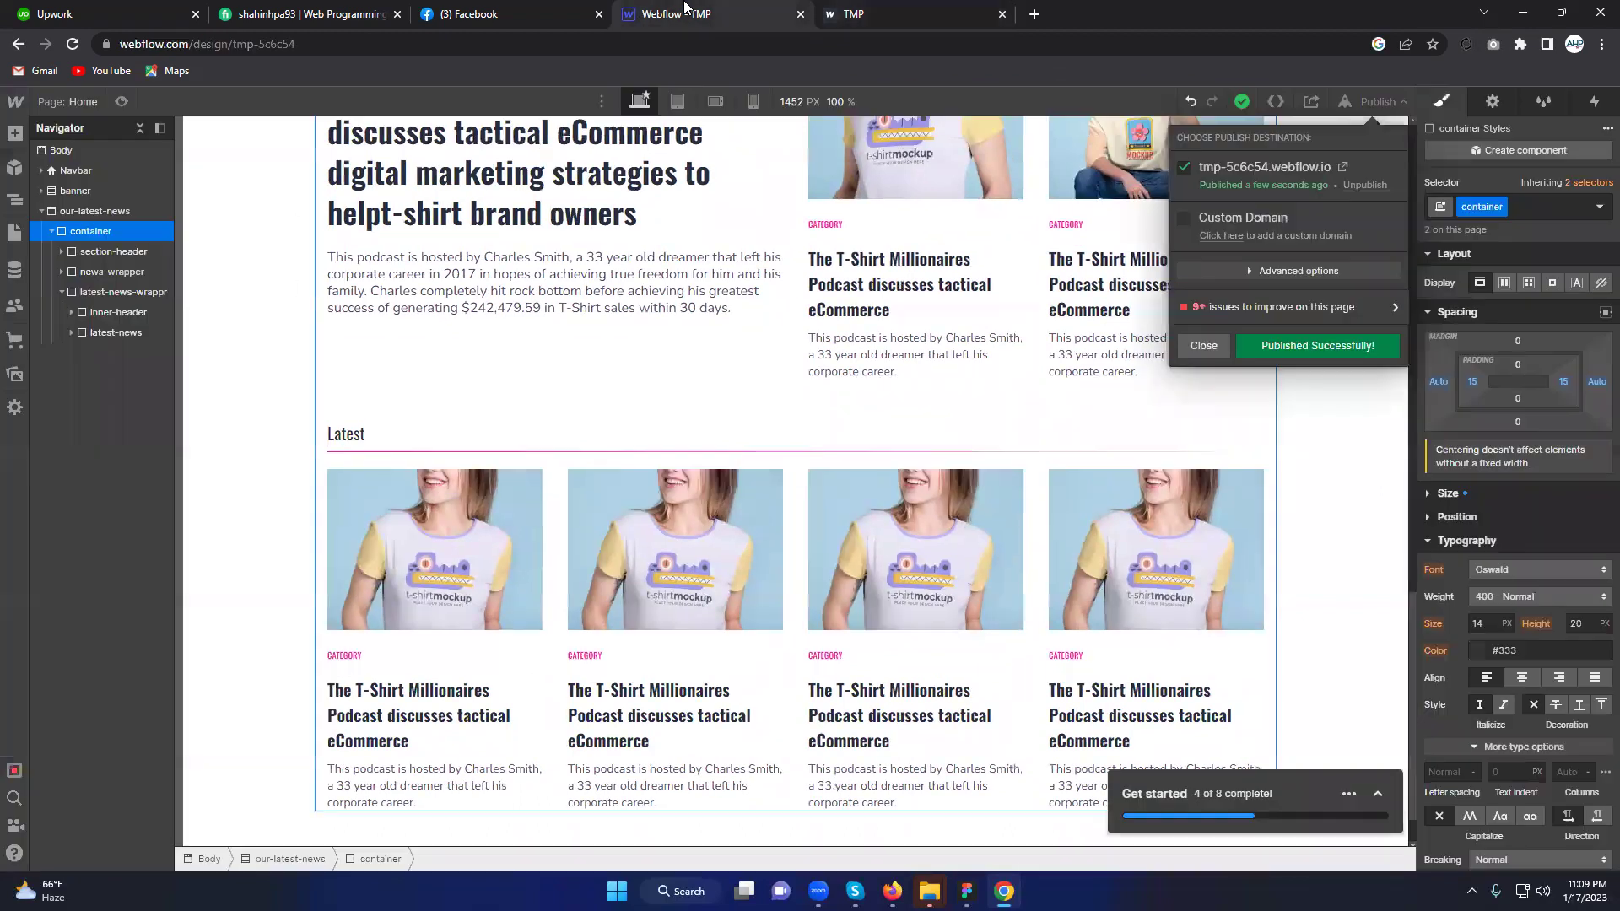
left_click(1197, 351)
left_click(362, 549)
left_click(594, 550)
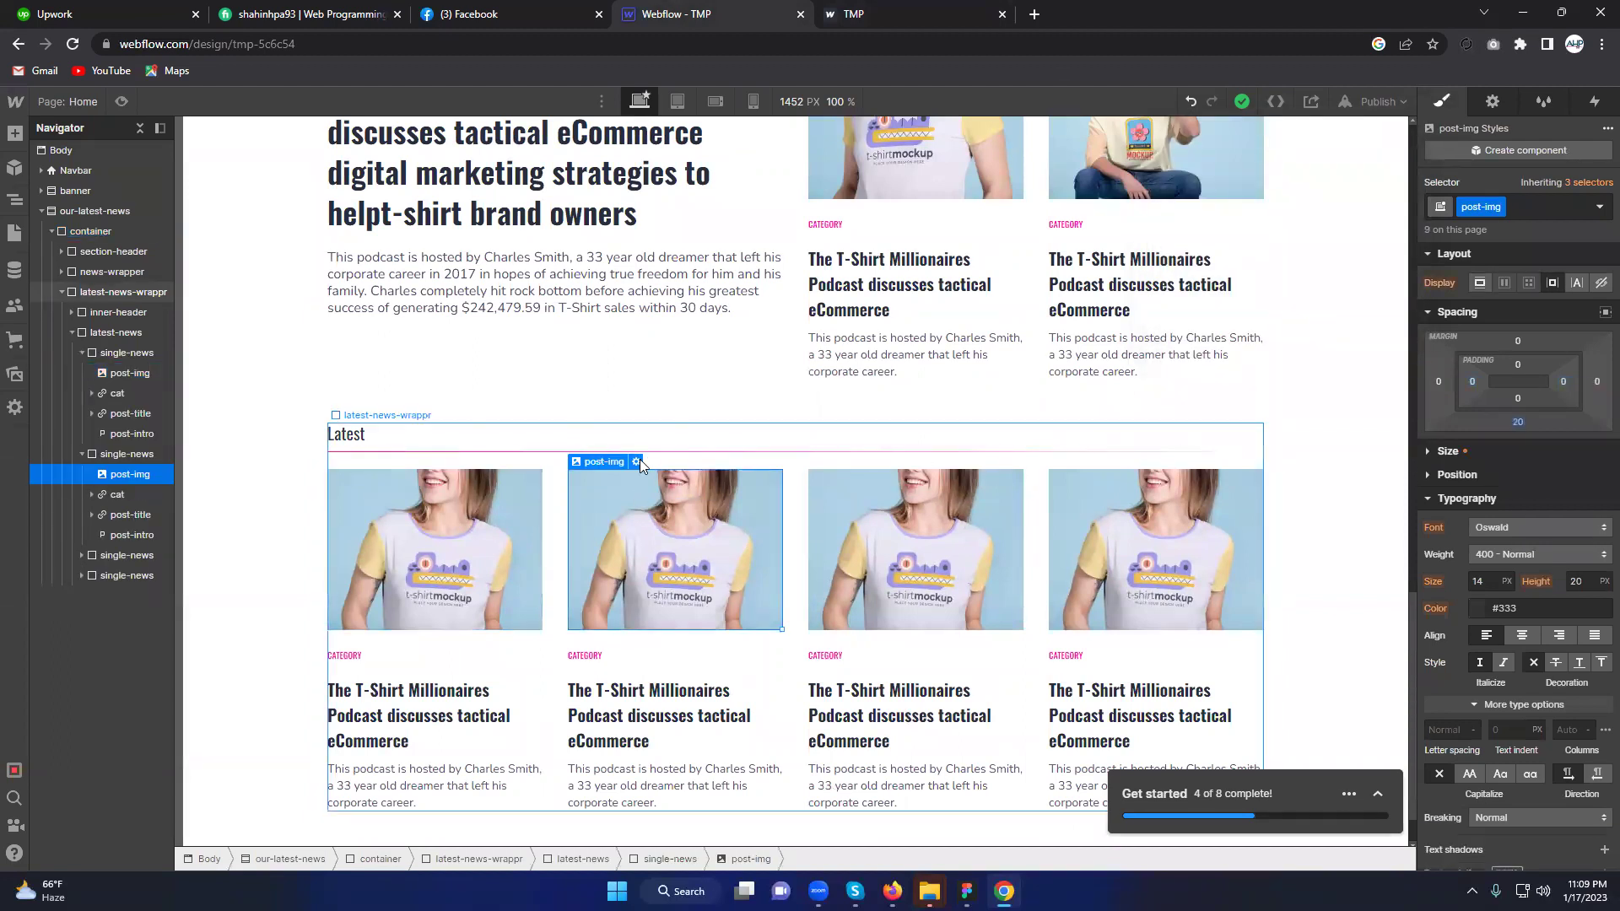
left_click(636, 462)
left_click(697, 255)
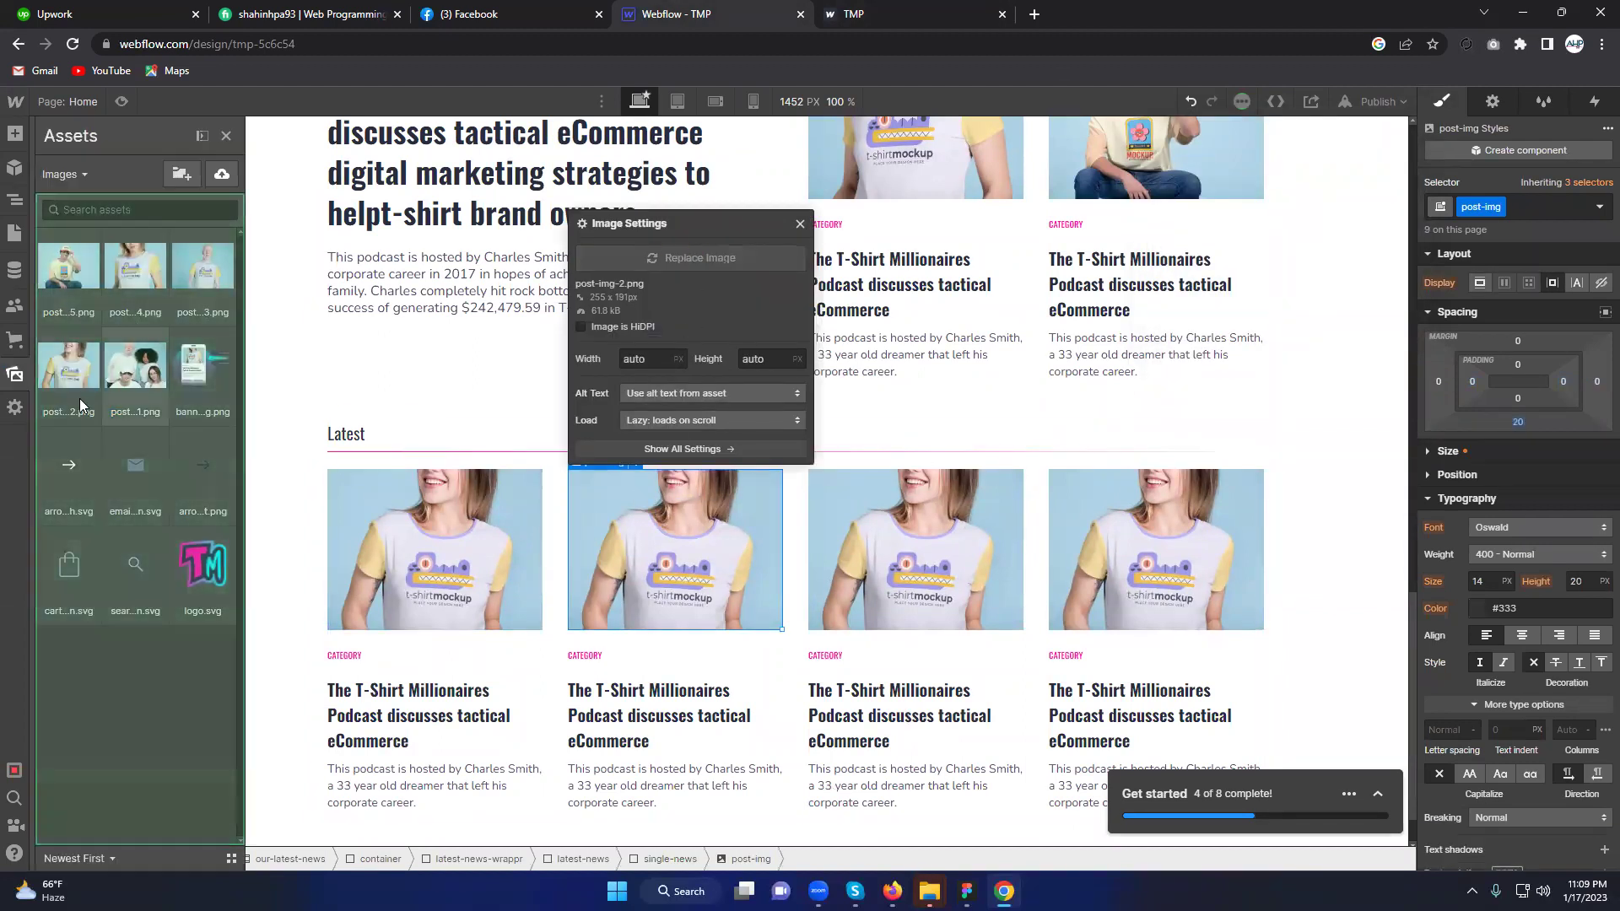
left_click(61, 270)
Step: Replace the third Latest card's image with post-img-3.png from the assets
left_click(918, 562)
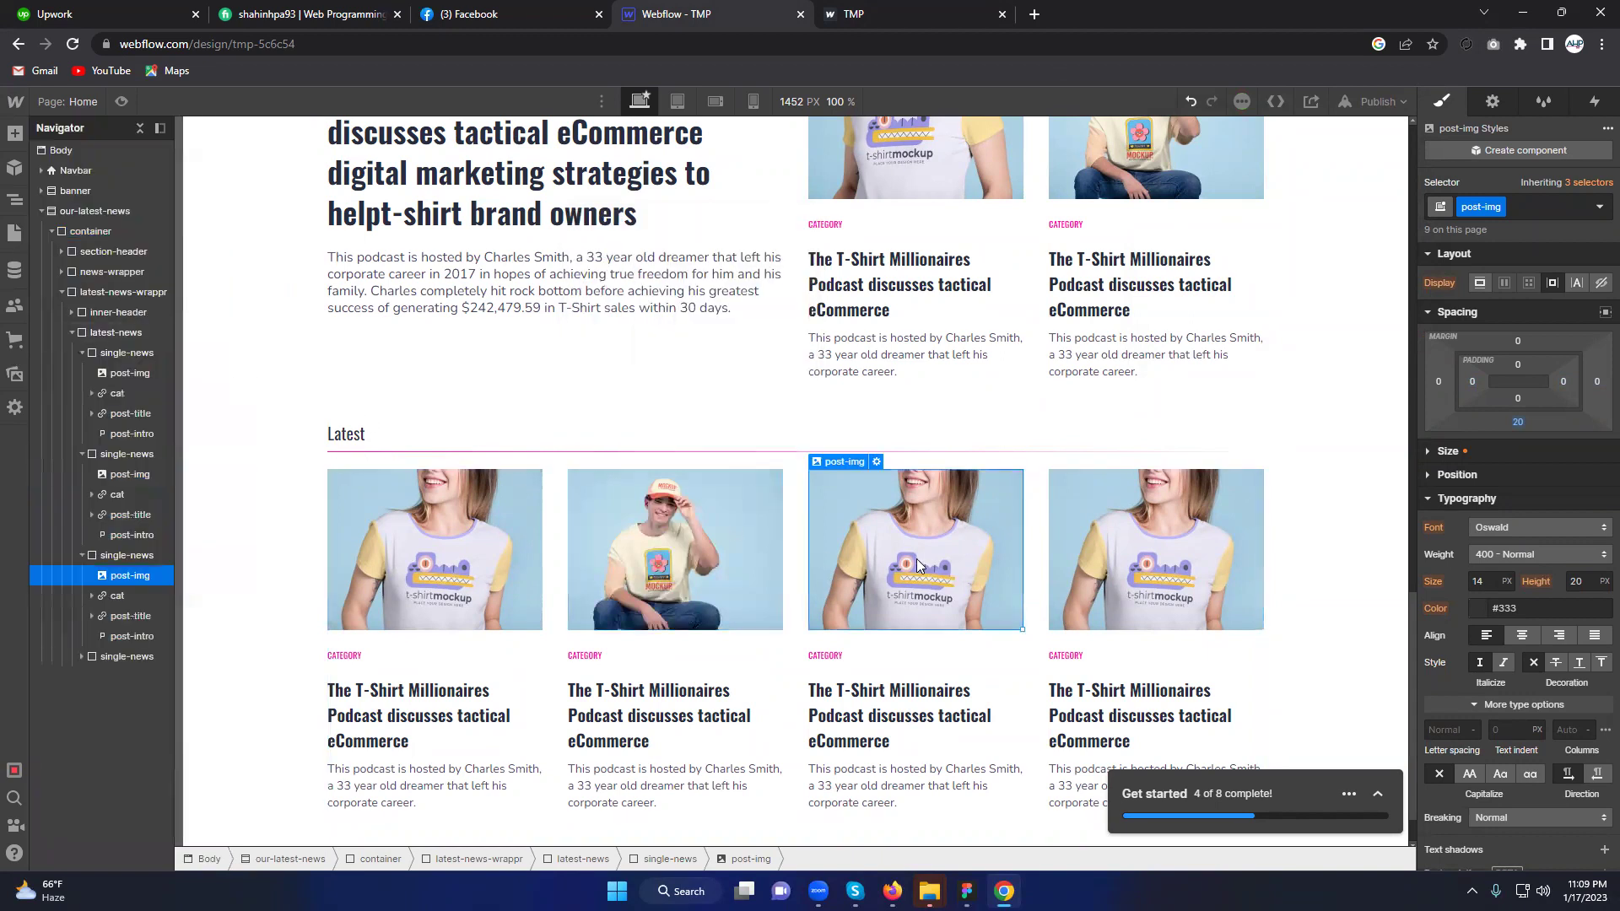
left_click(876, 463)
left_click(928, 268)
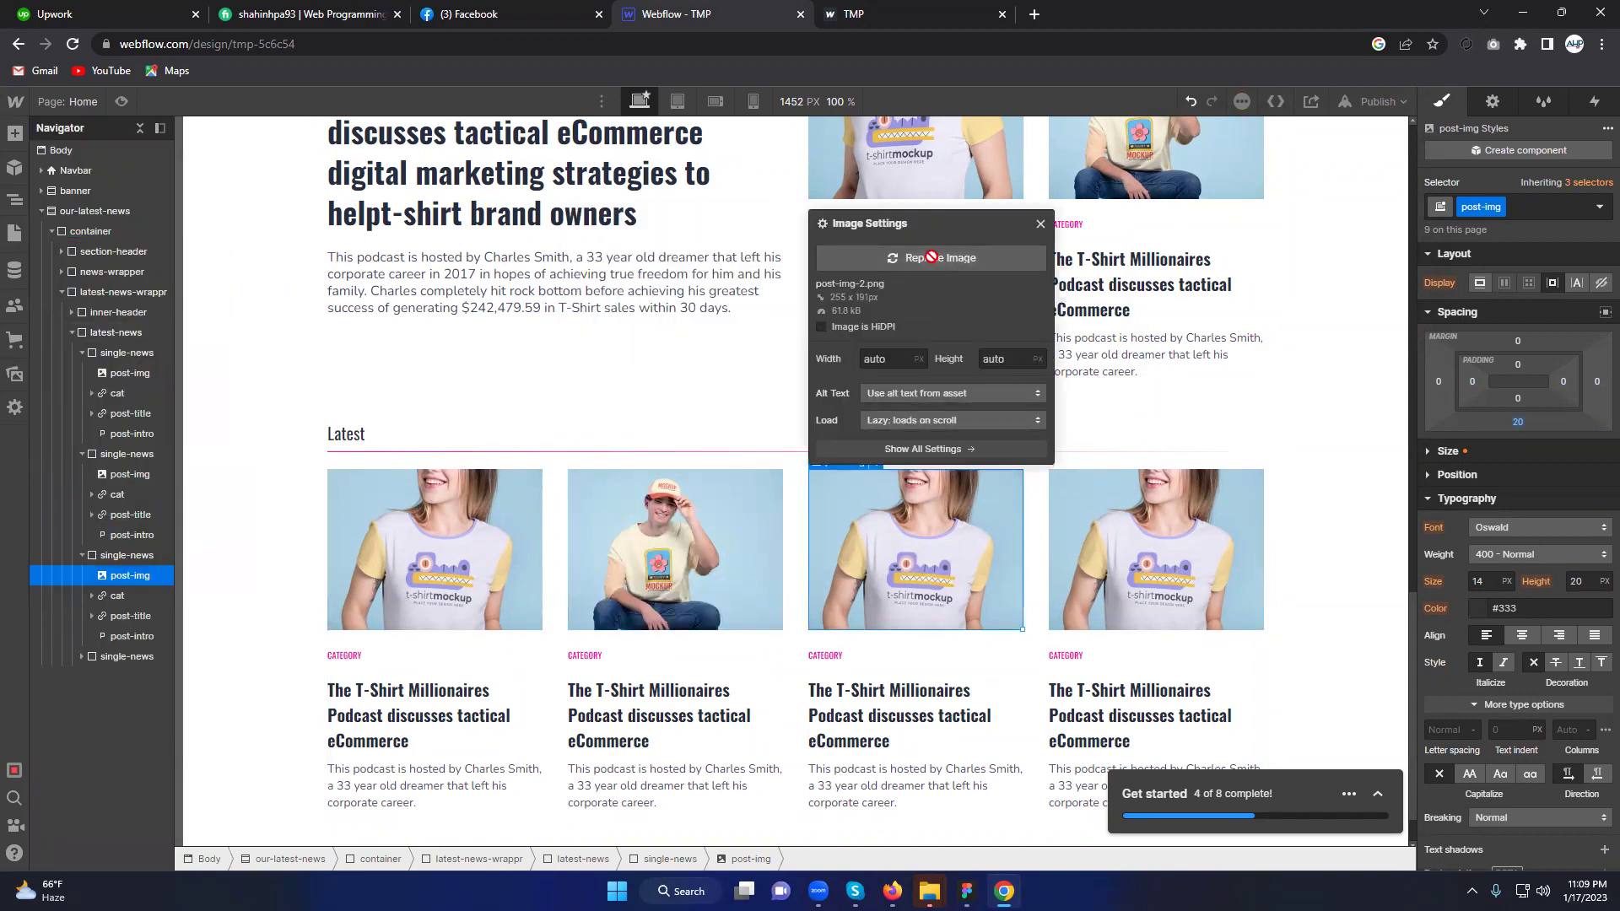
left_click(206, 271)
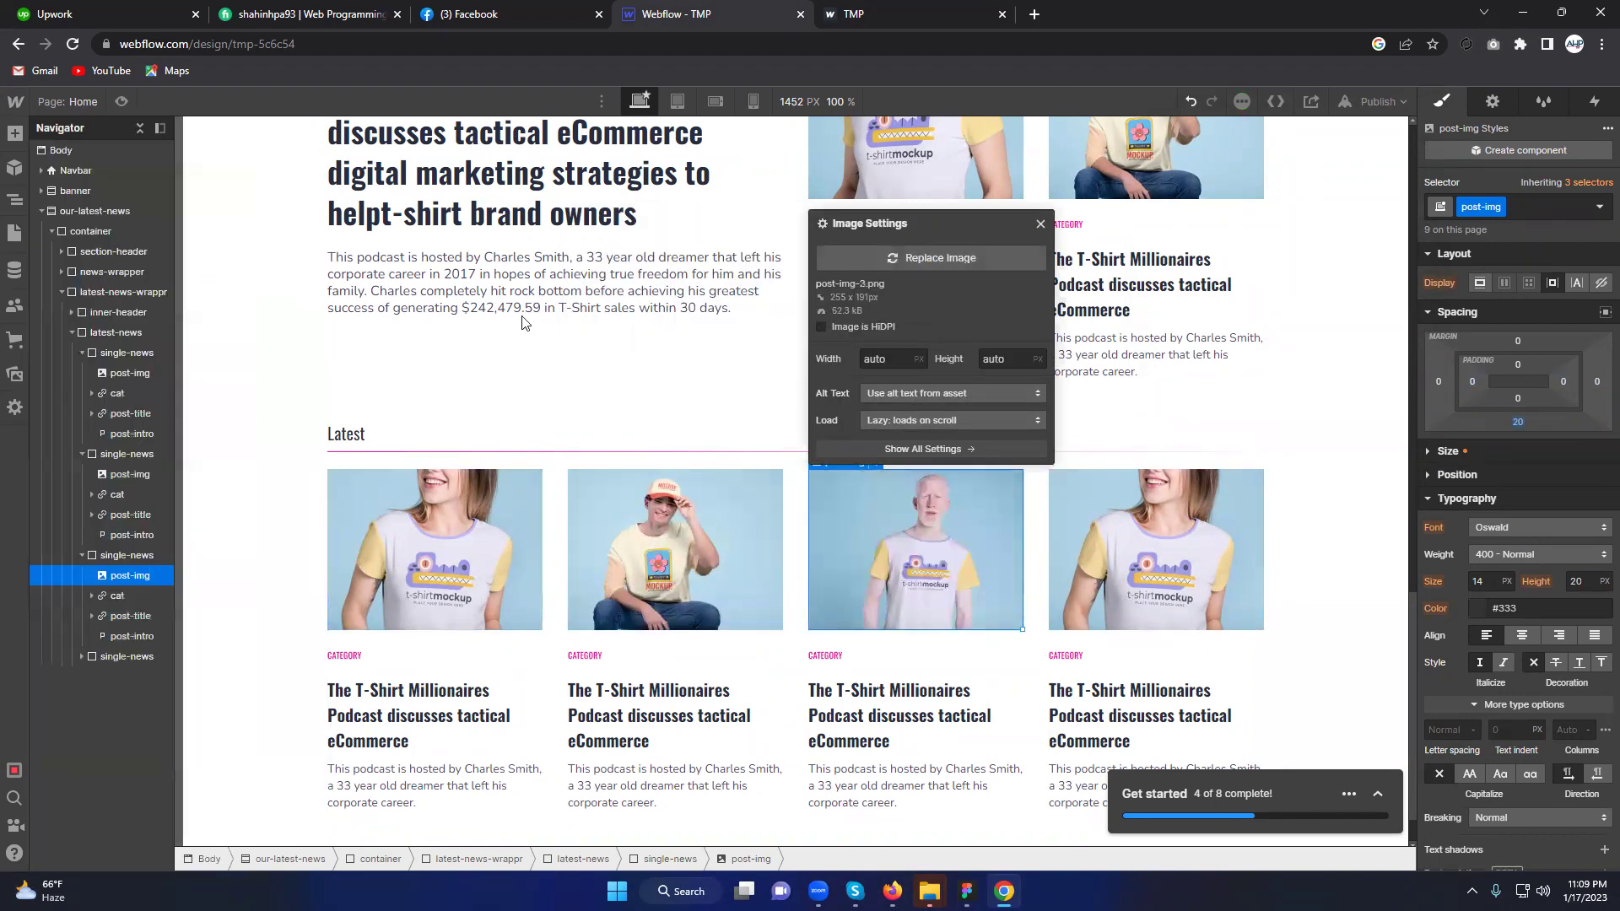
Step: Replace the fourth Latest card's image with post-img-4.png from the assets
left_click(1131, 506)
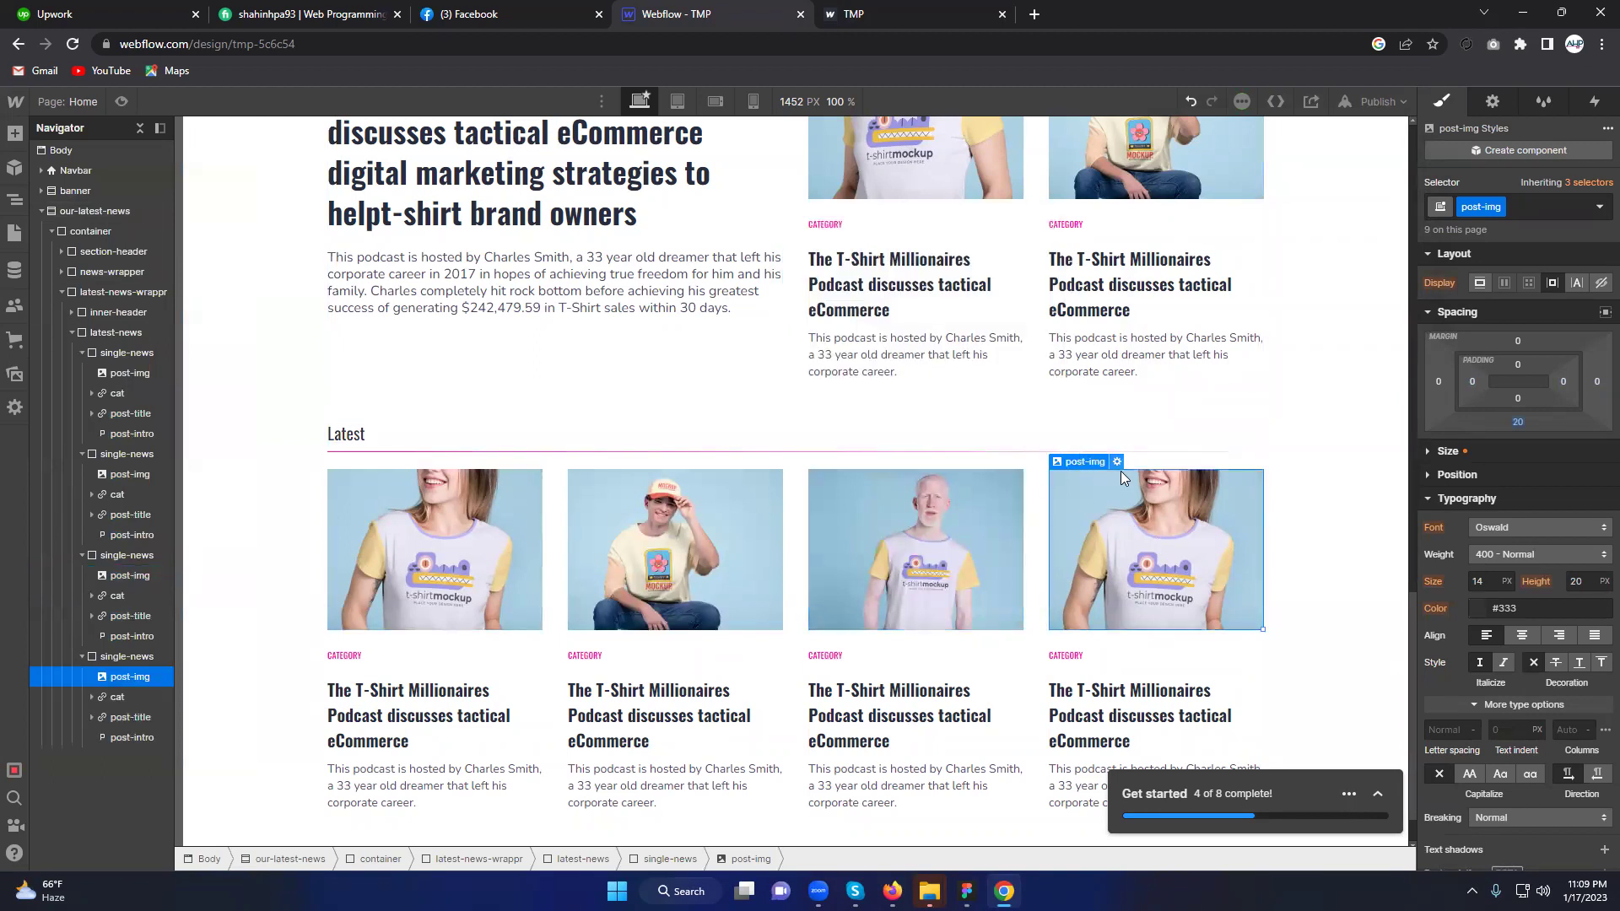
left_click(1117, 462)
left_click(1131, 266)
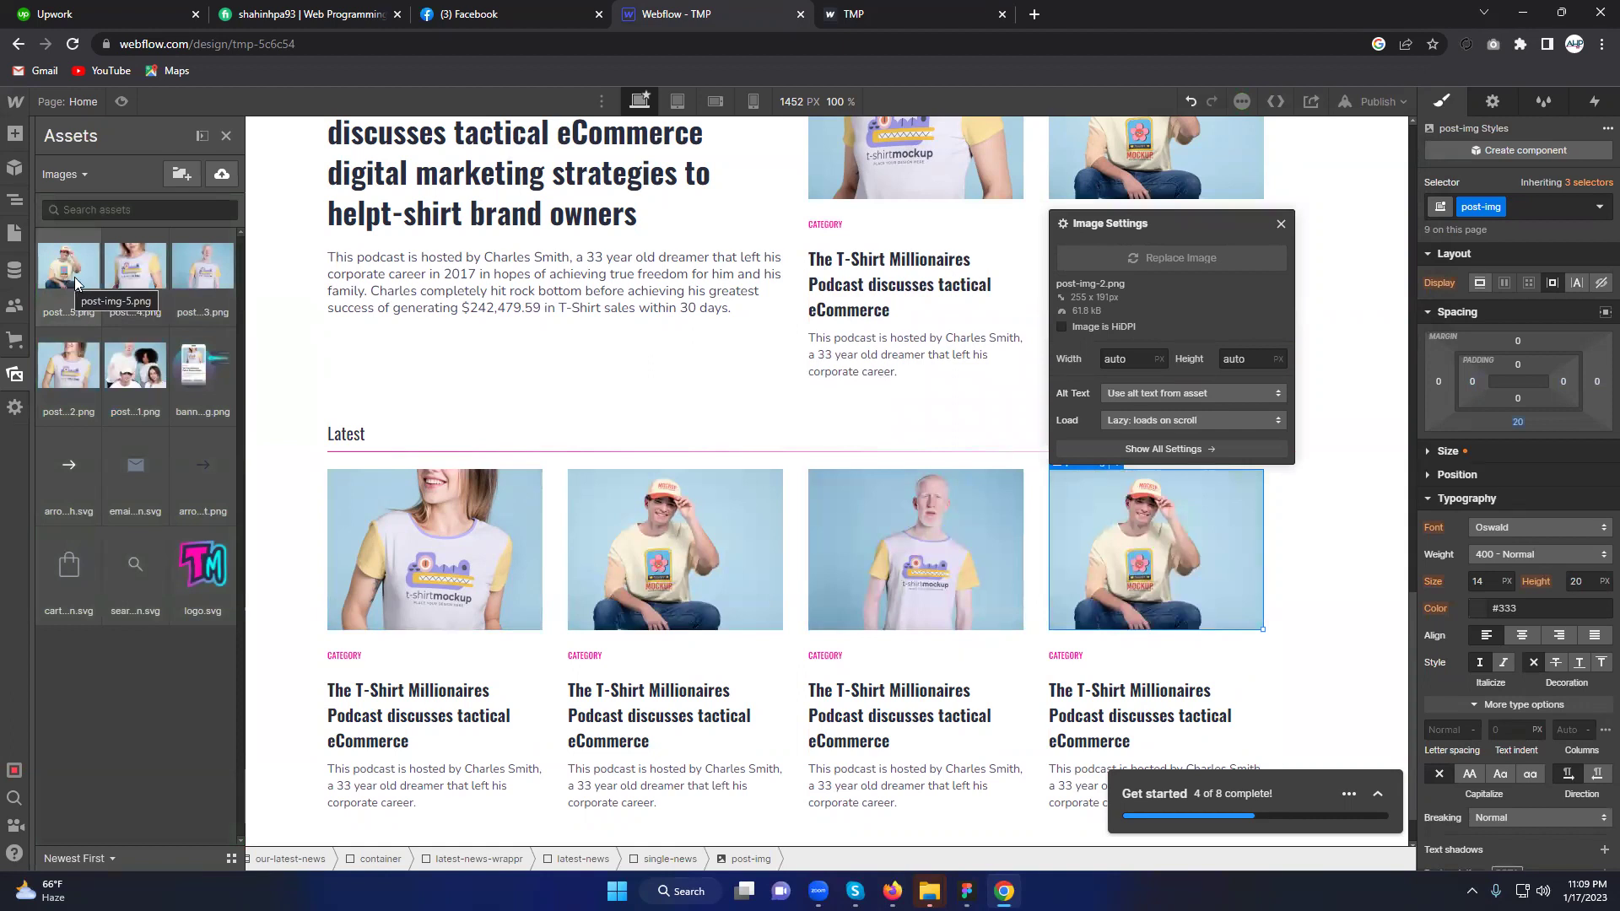
key("z")
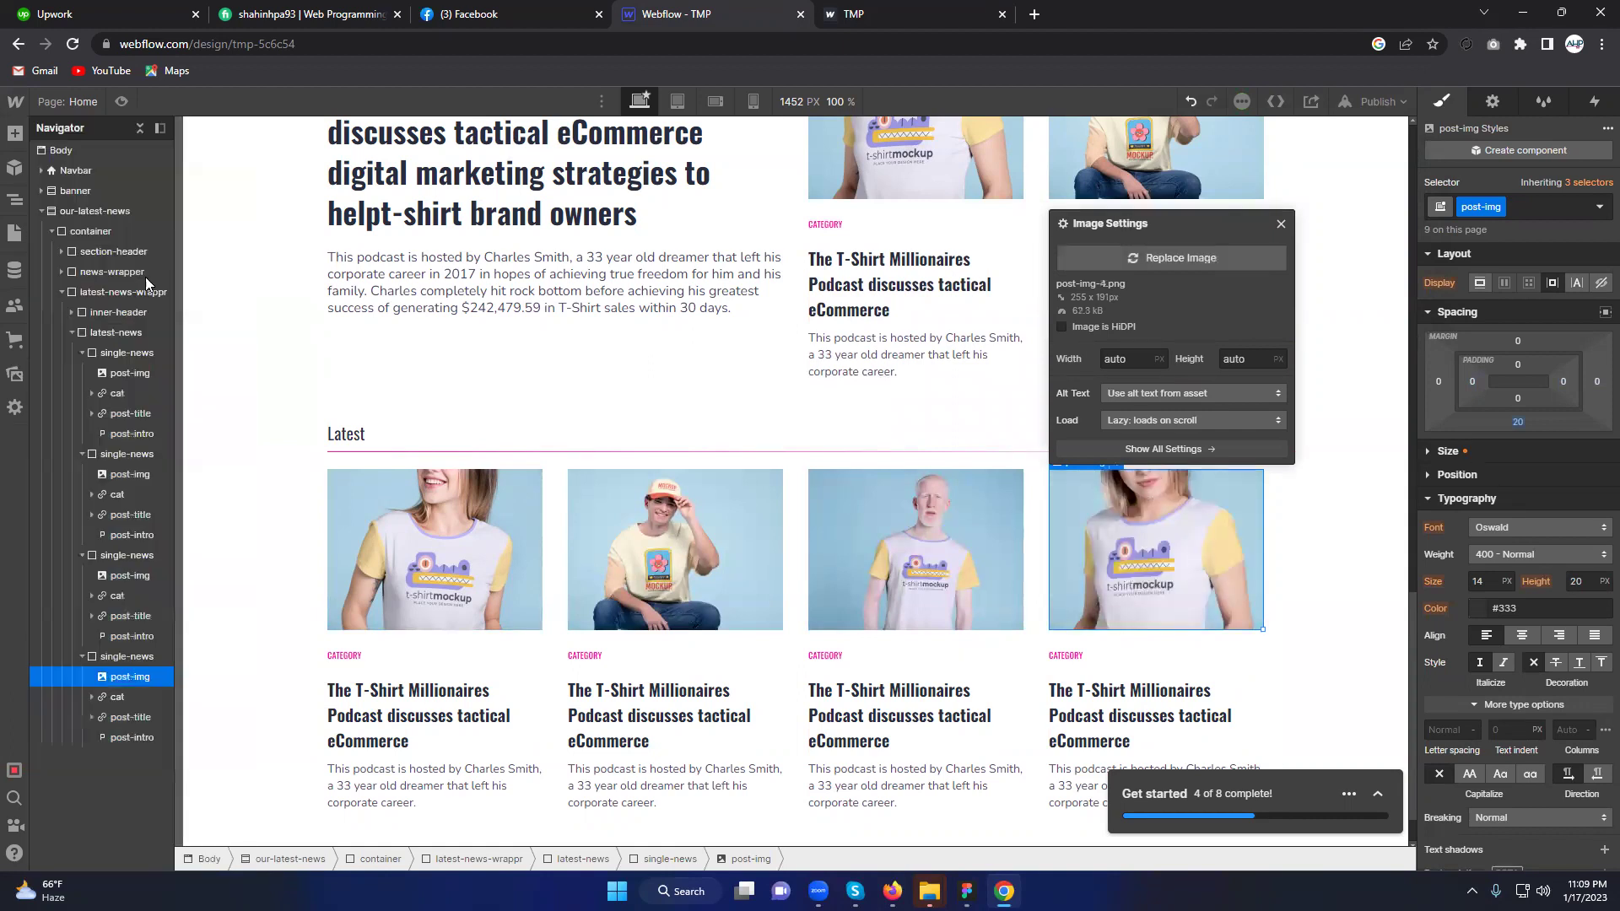
left_click(1318, 644)
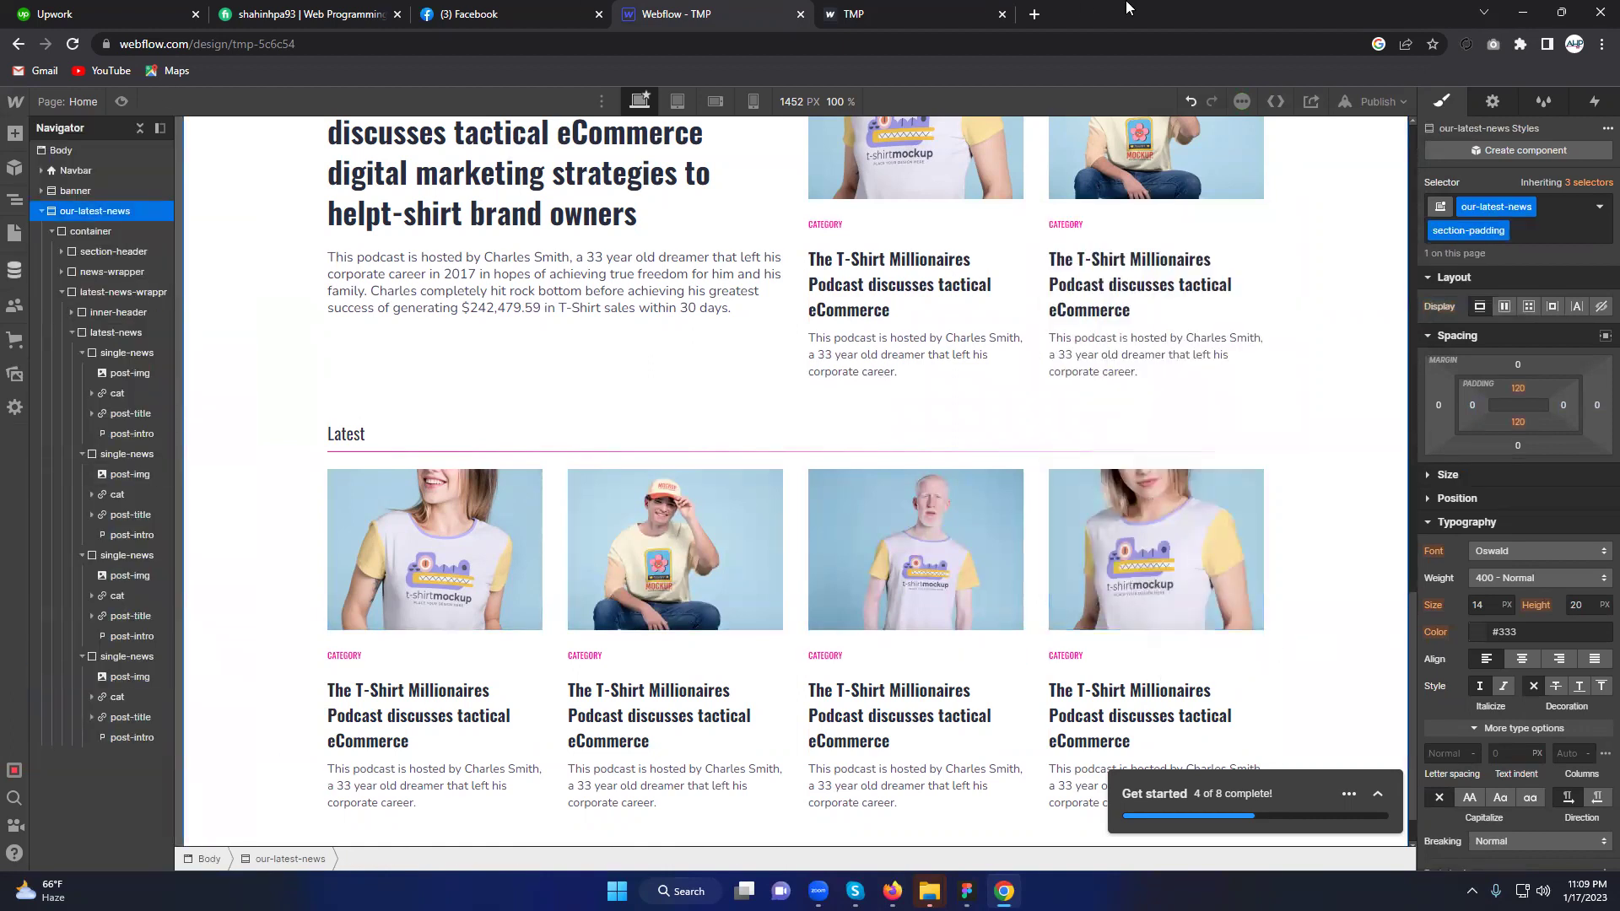
Step: Republish the site with the updated card images to tmp-5c6c54.webflow.io and dismiss the publishing options
left_click(1376, 100)
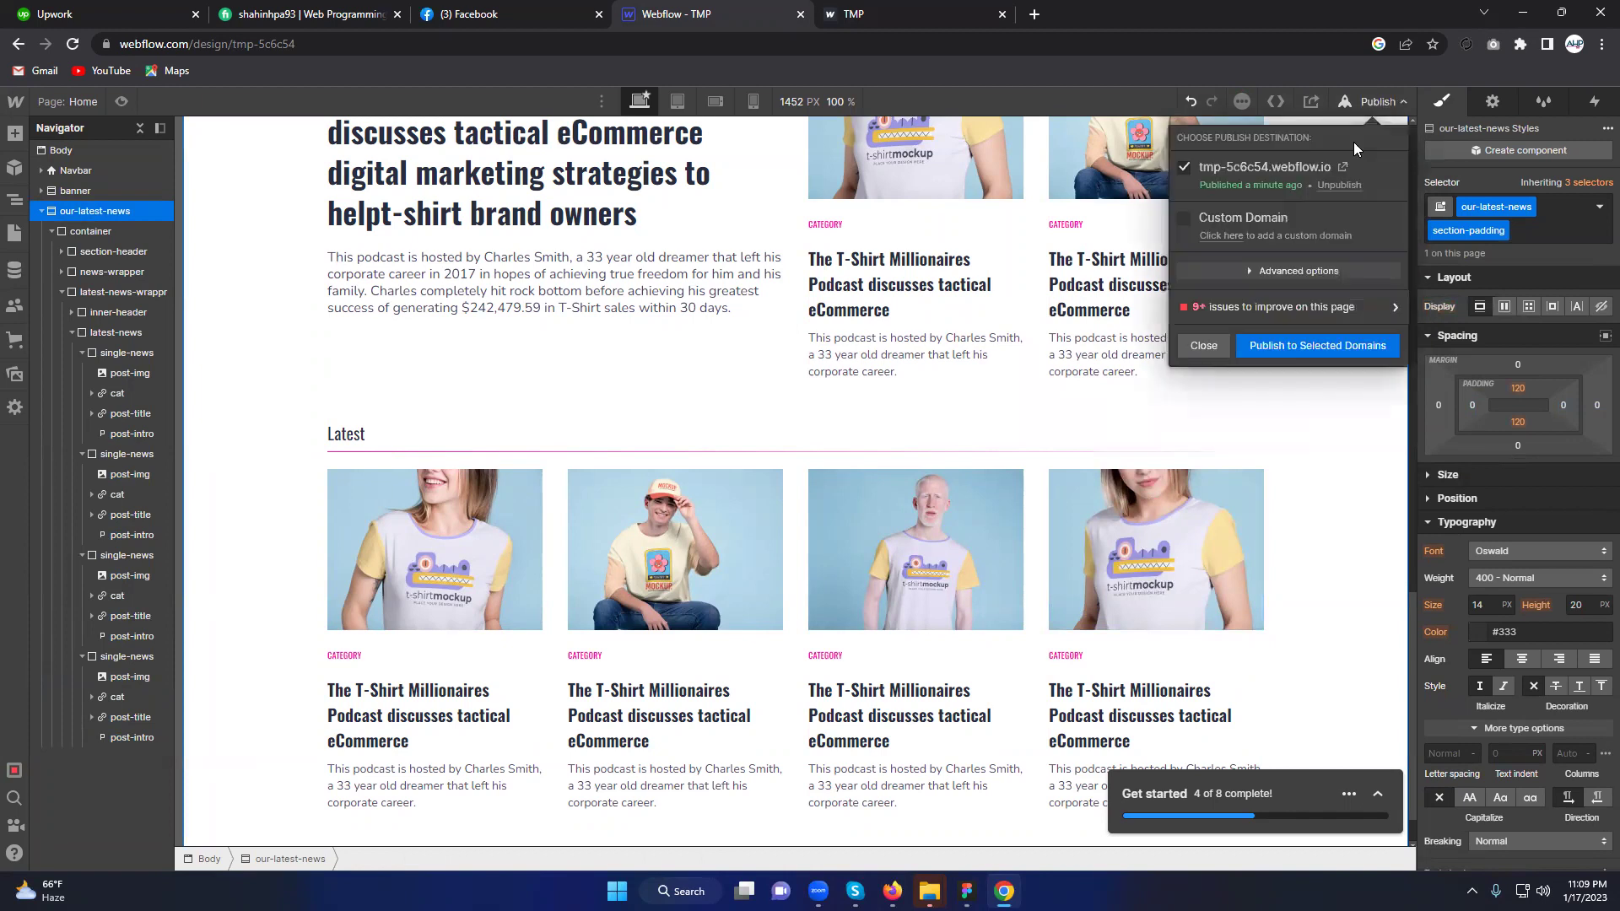
left_click(1301, 345)
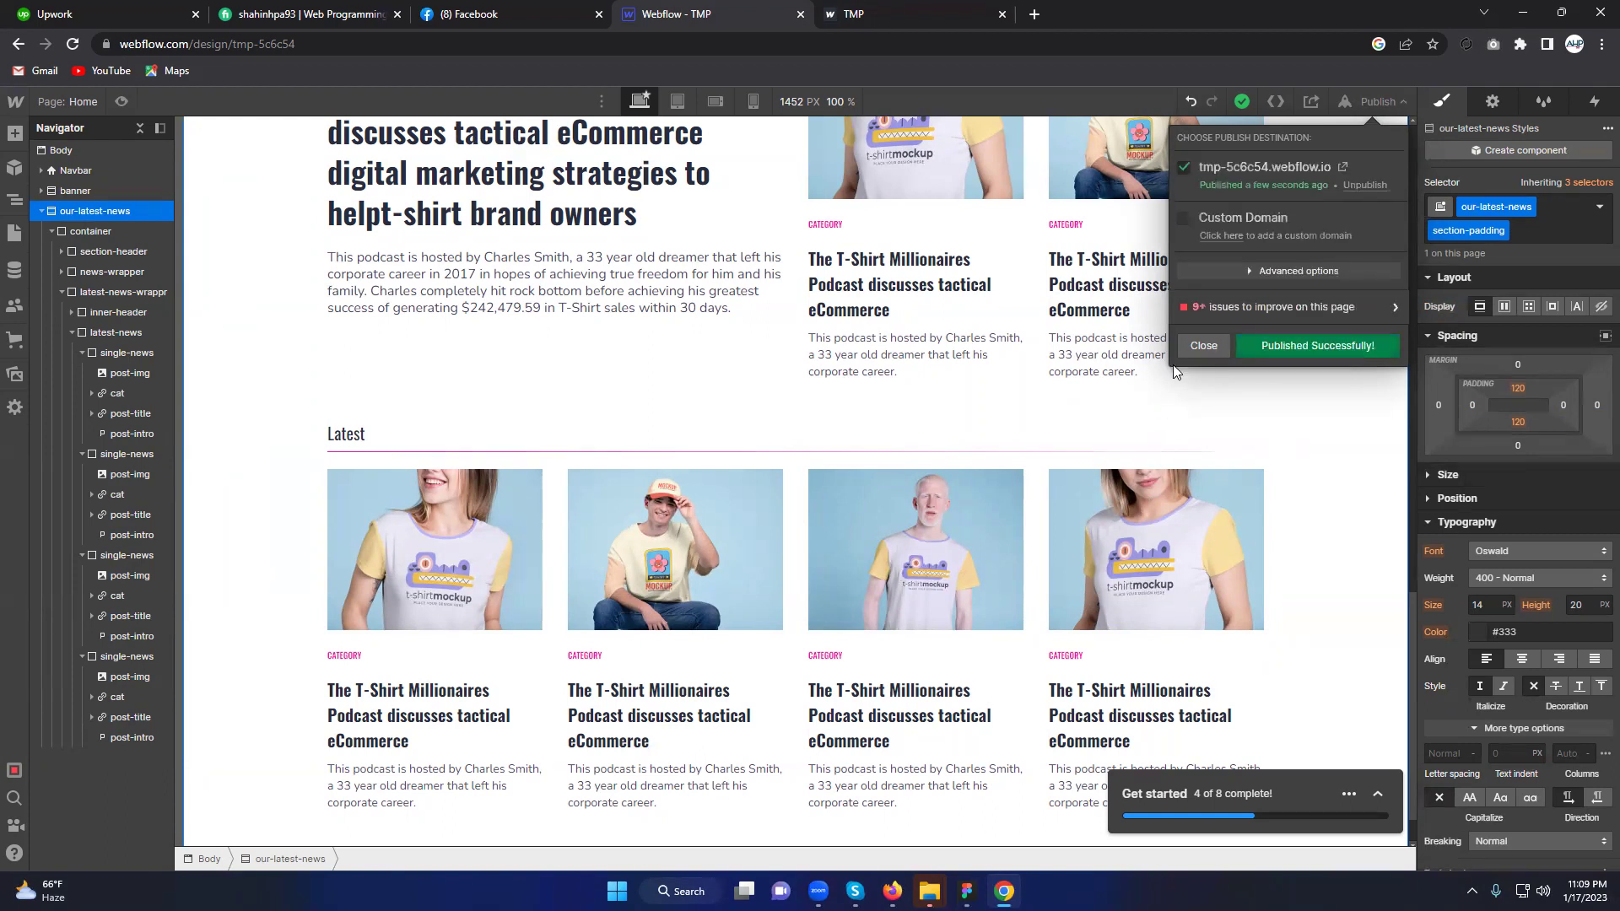
left_click(1197, 339)
Step: Reload the live page and review the Our Latest Newsletter section, including its Featured, Treanding and Latest posts
left_click(869, 10)
right_click(145, 253)
left_click(162, 304)
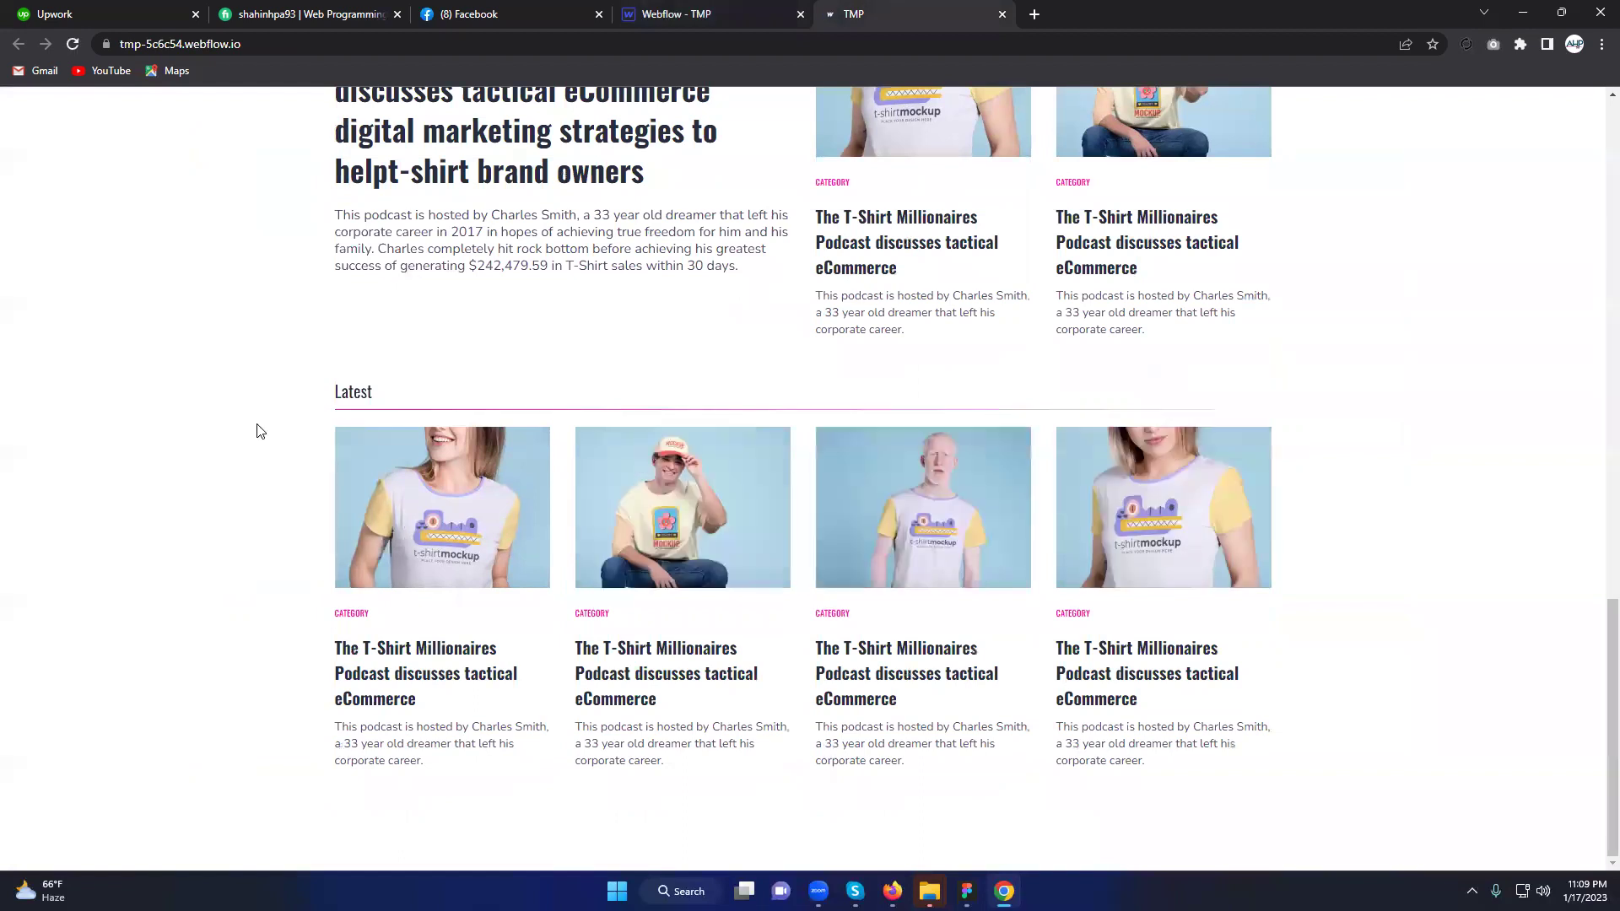
scroll(259, 428, "up", 10)
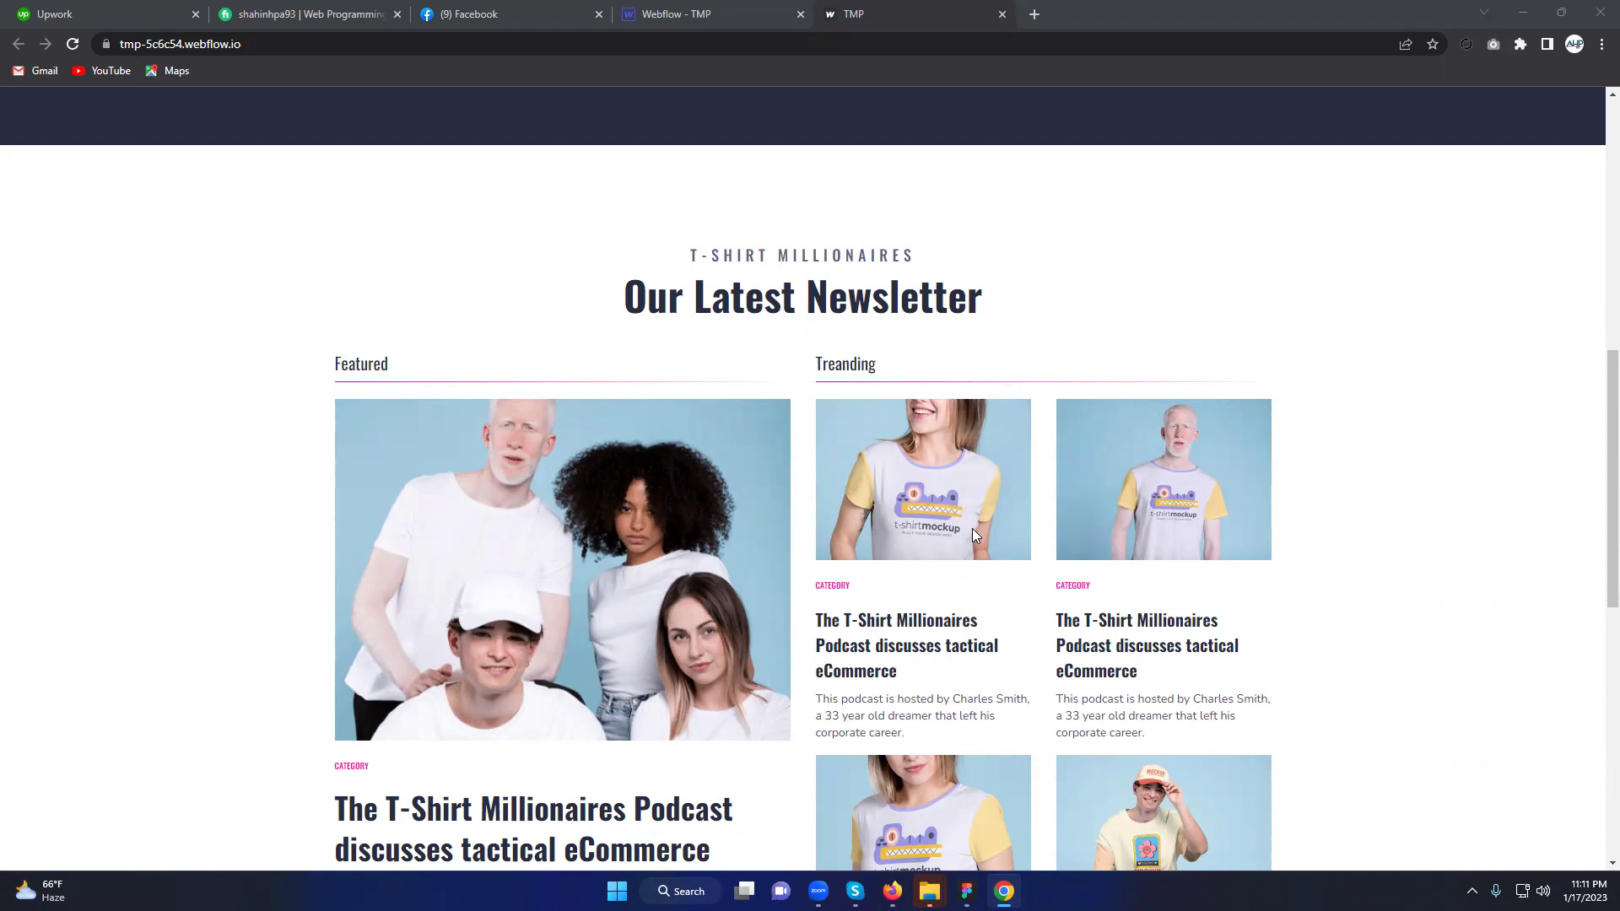
scroll(895, 473, "down", 4)
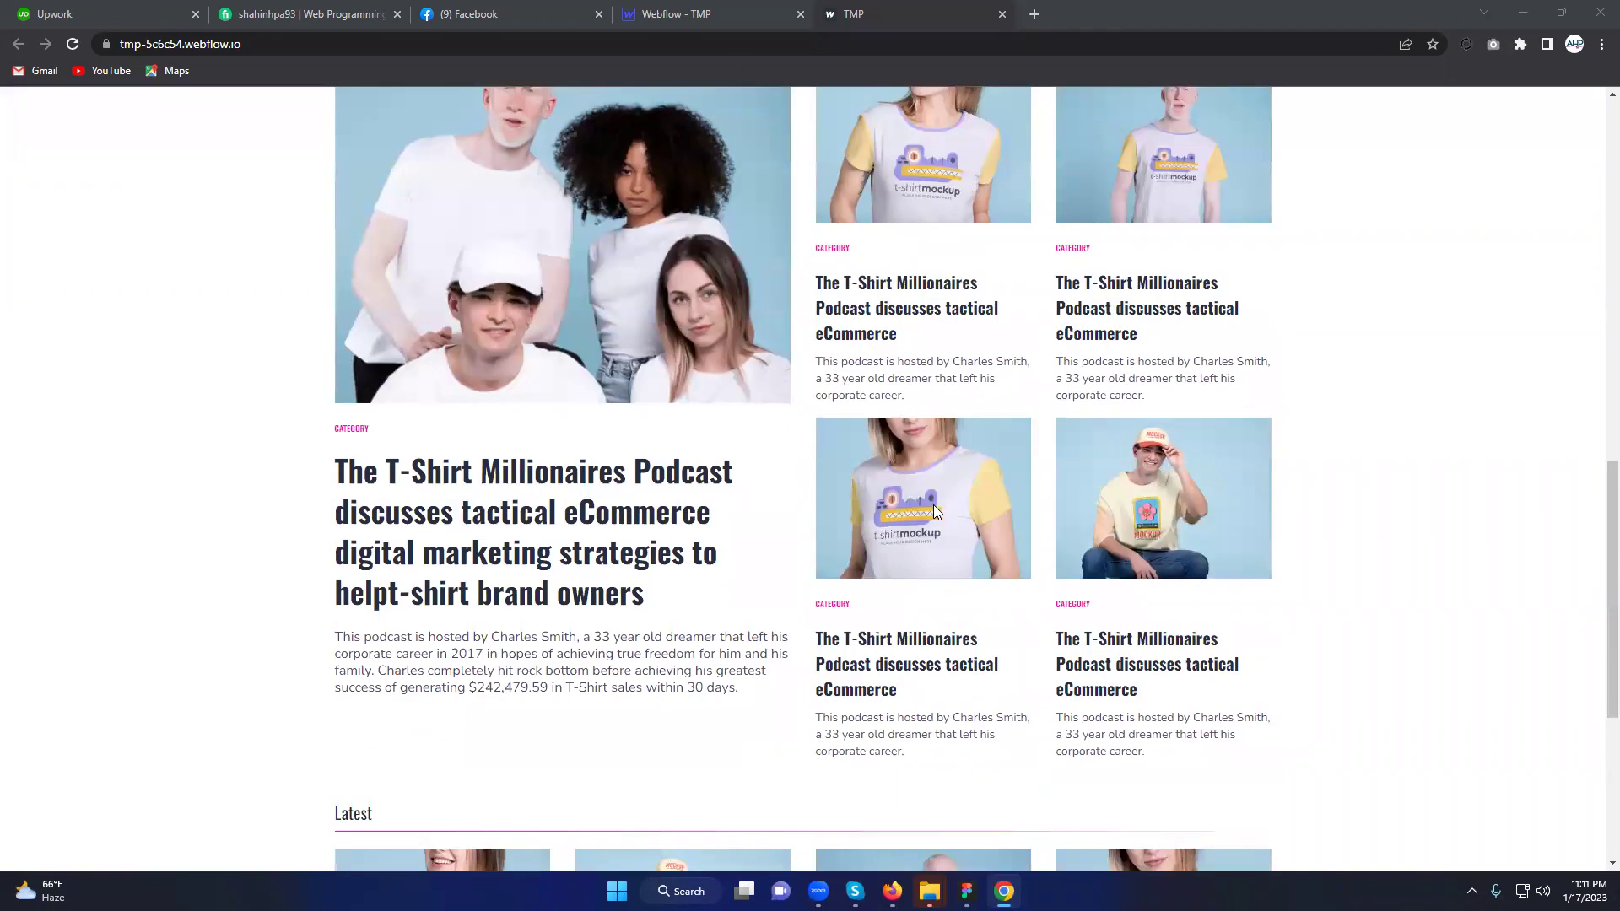
scroll(562, 500, "up", 2)
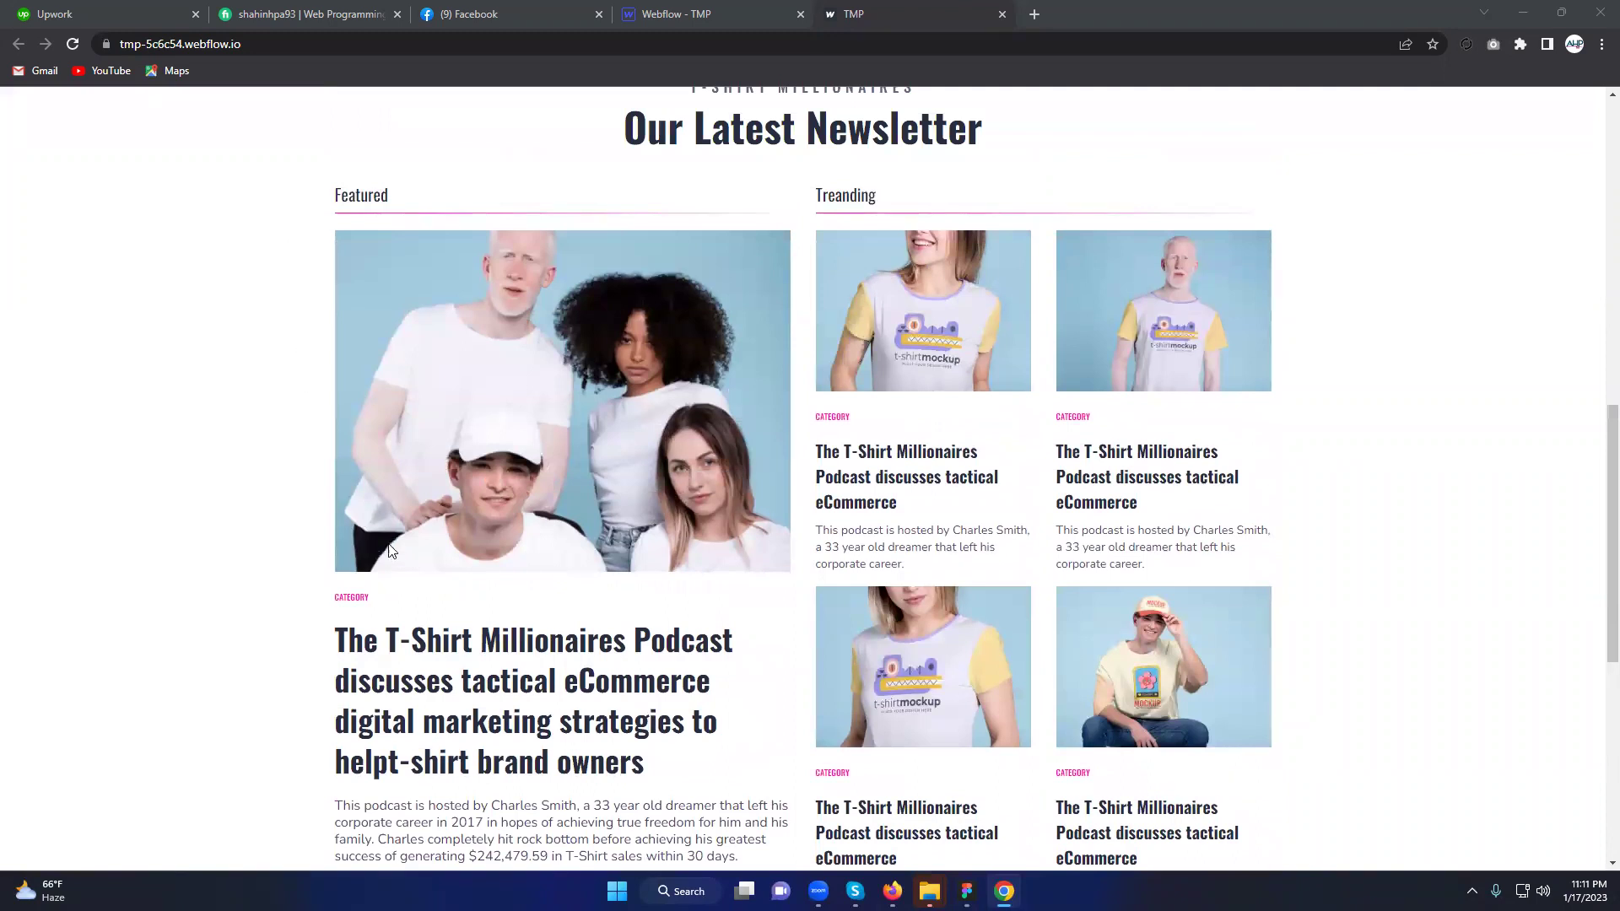
scroll(391, 550, "down", 2)
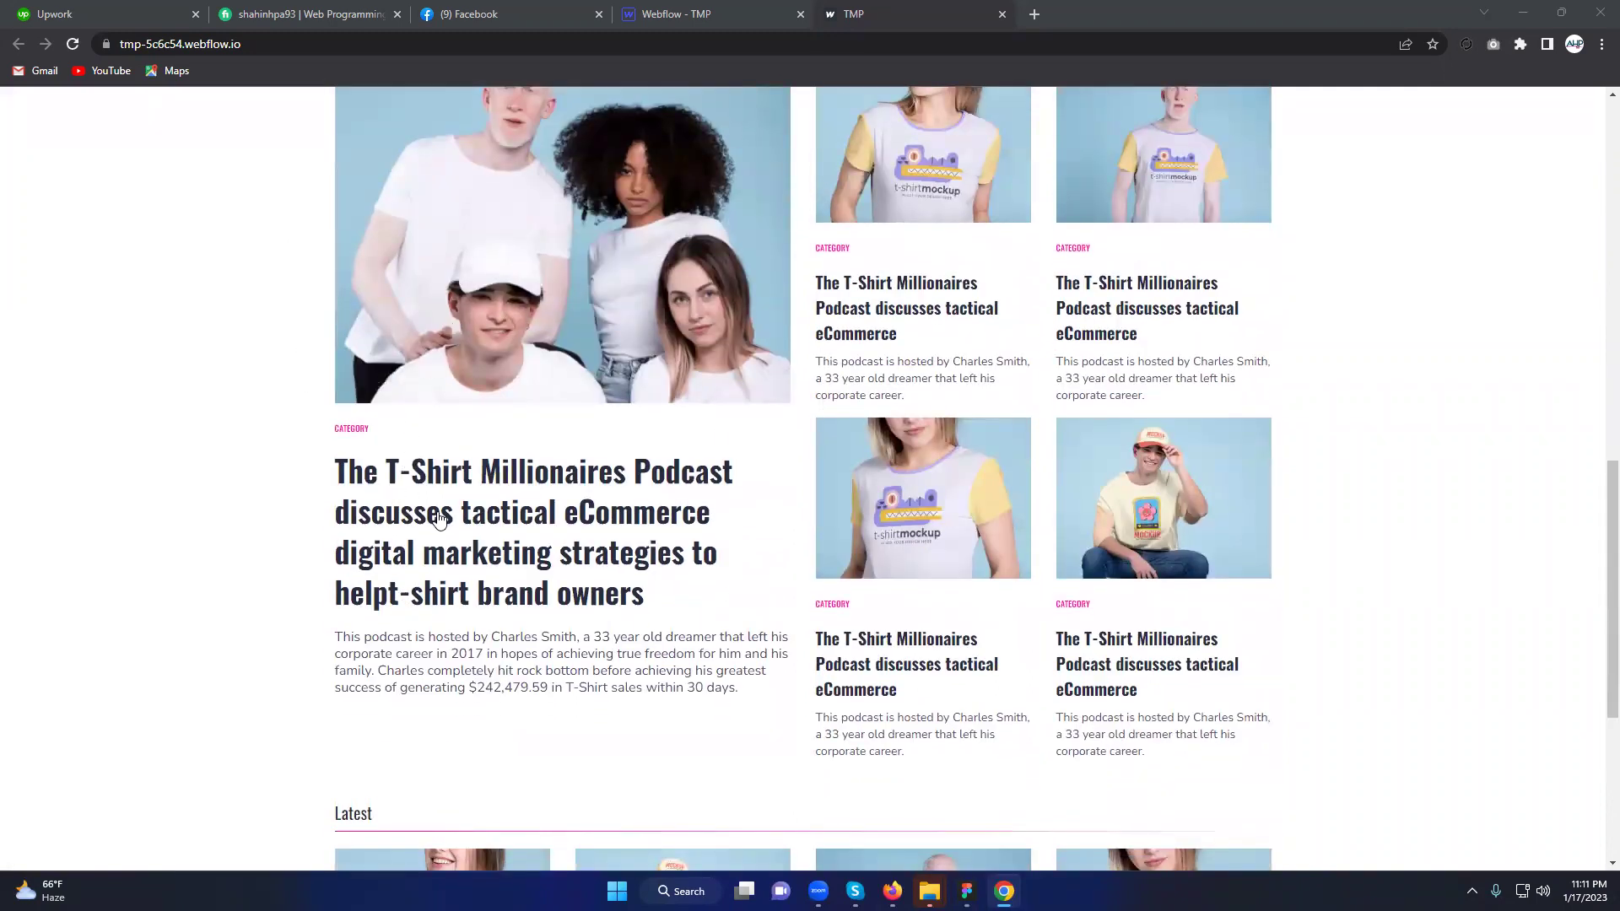
scroll(568, 530, "up", 2)
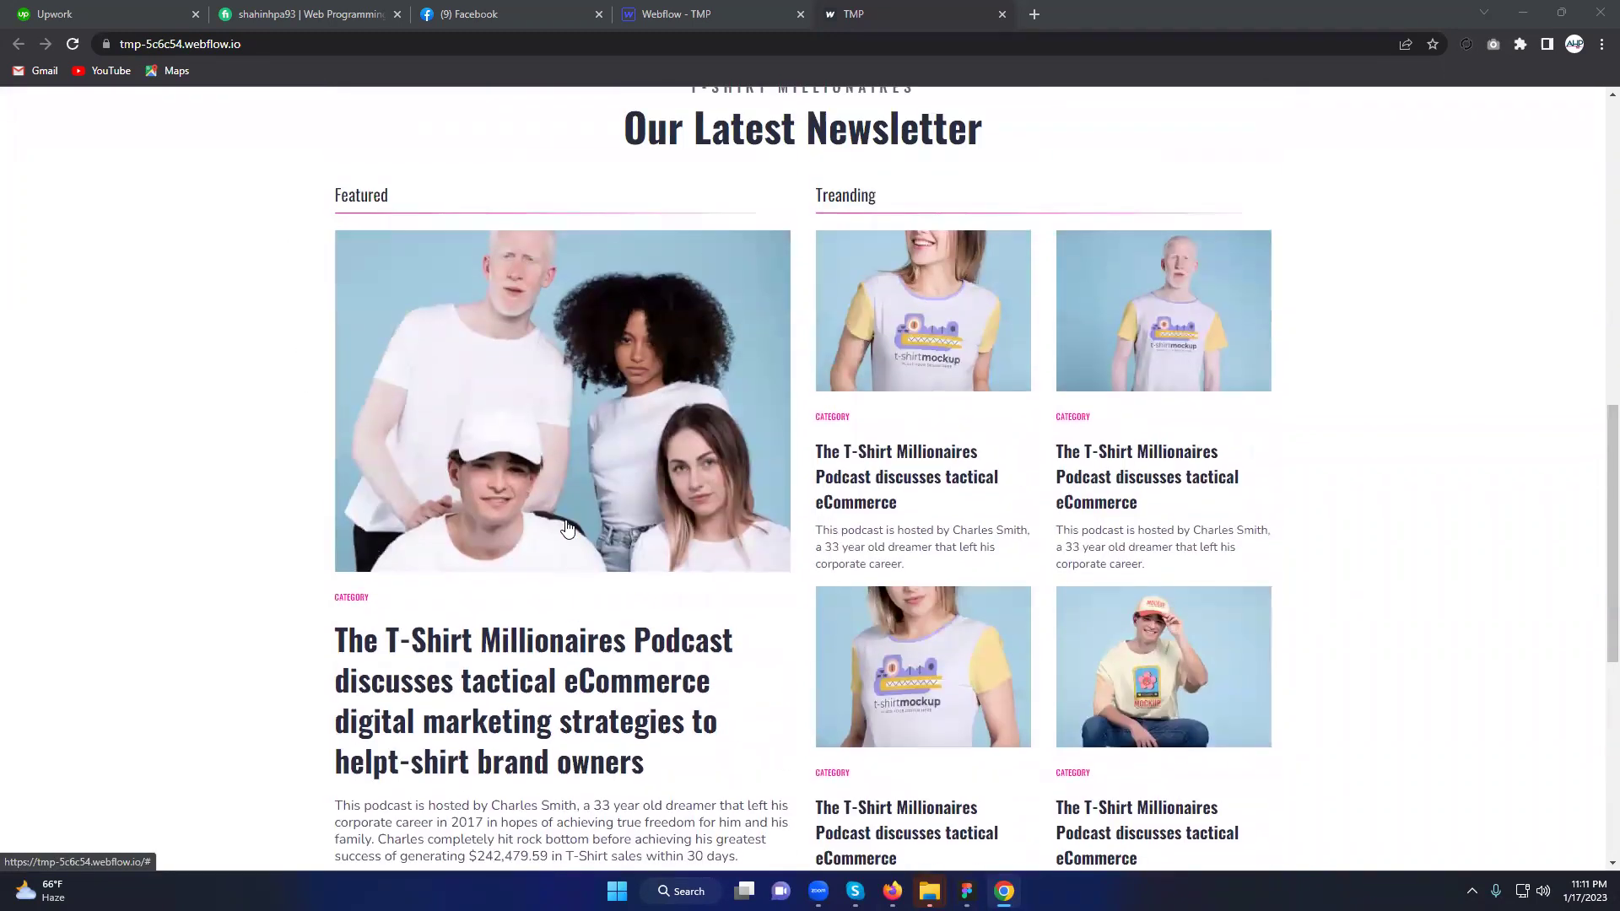
scroll(561, 530, "down", 2)
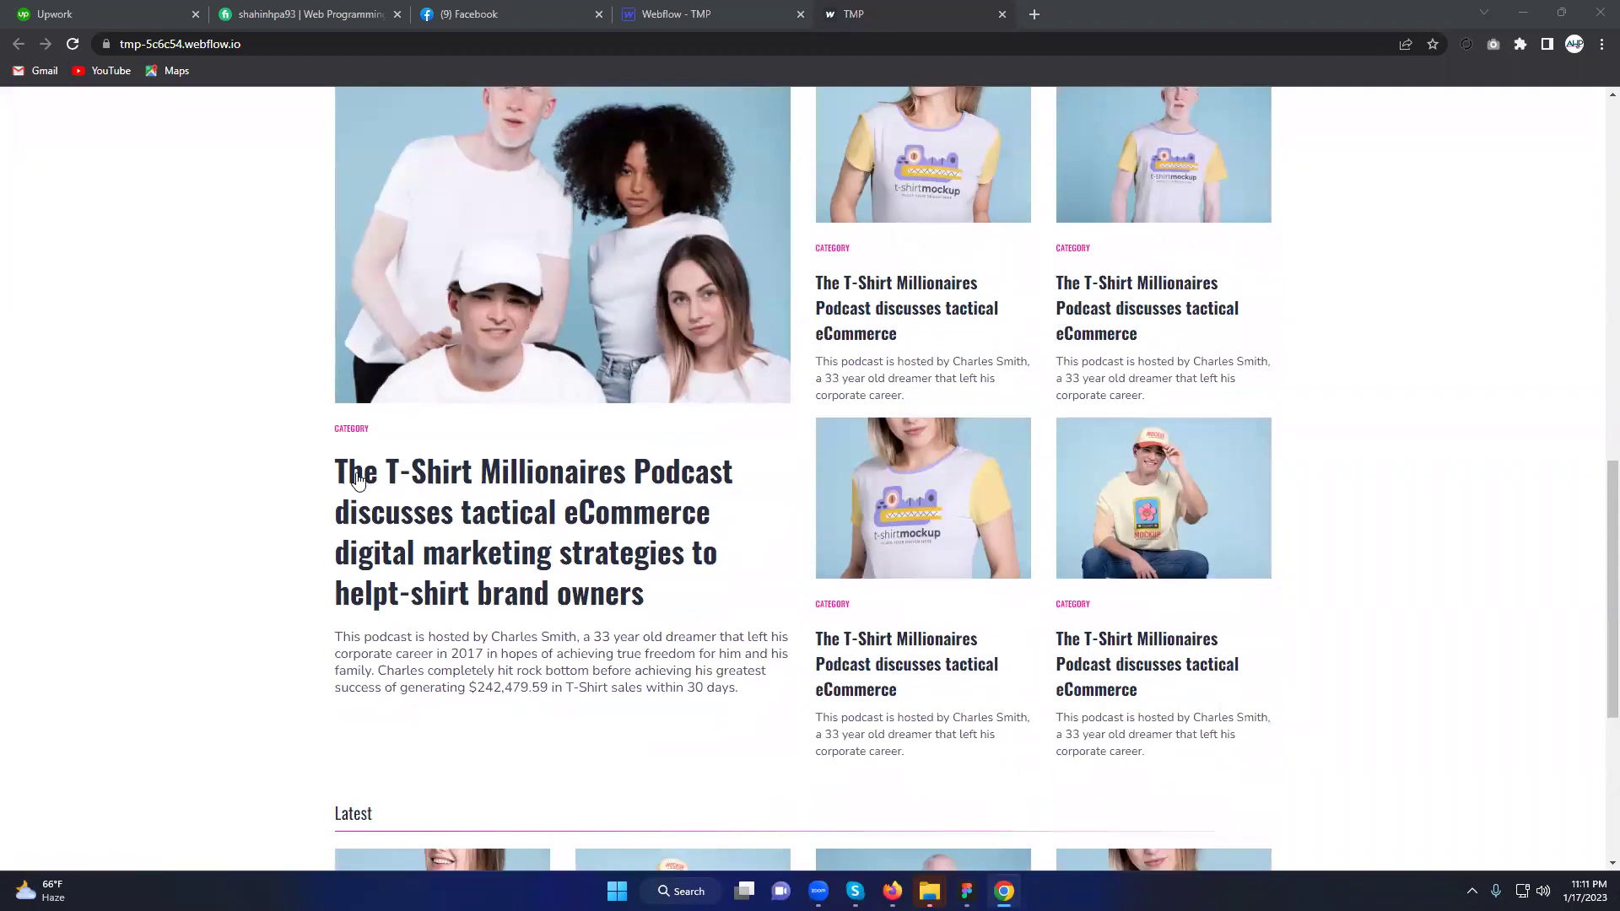